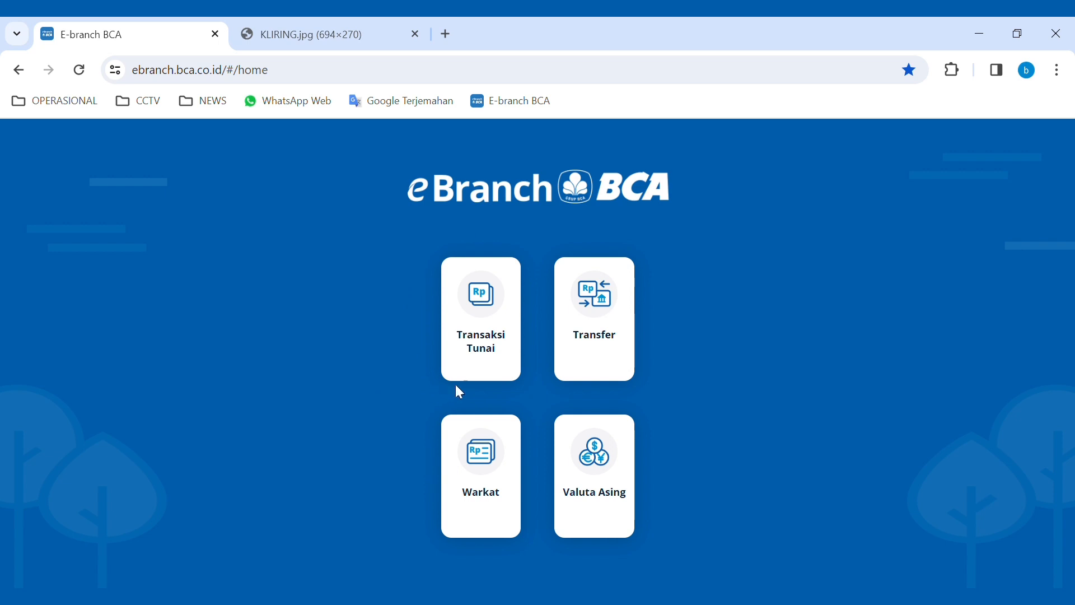
- Open a blank Setoran Tunai cash deposit form from the Transaksi Tunai menu
left_click(487, 341)
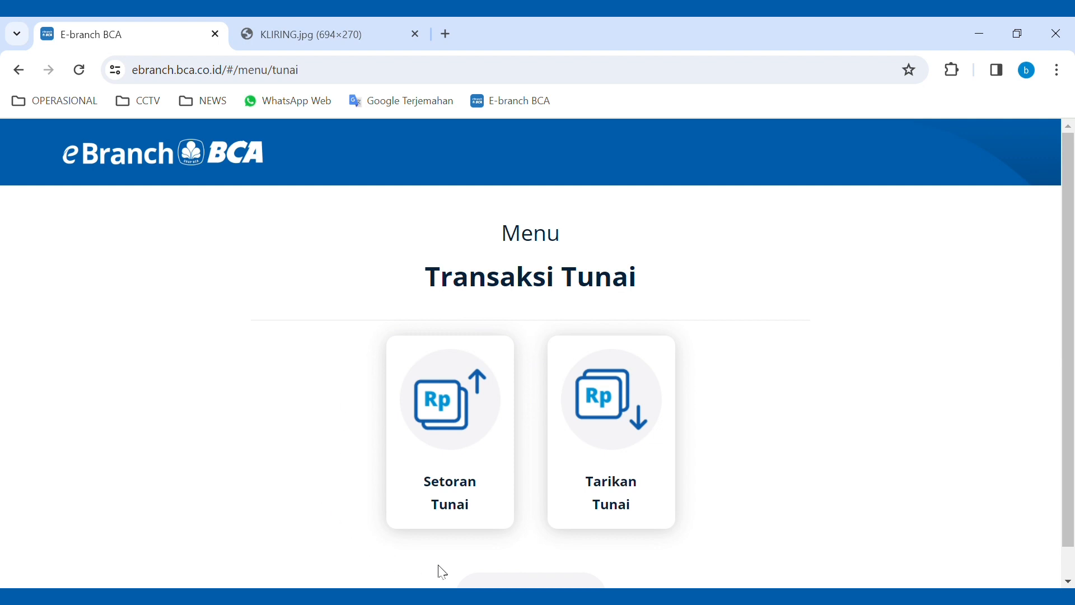
left_click(455, 440)
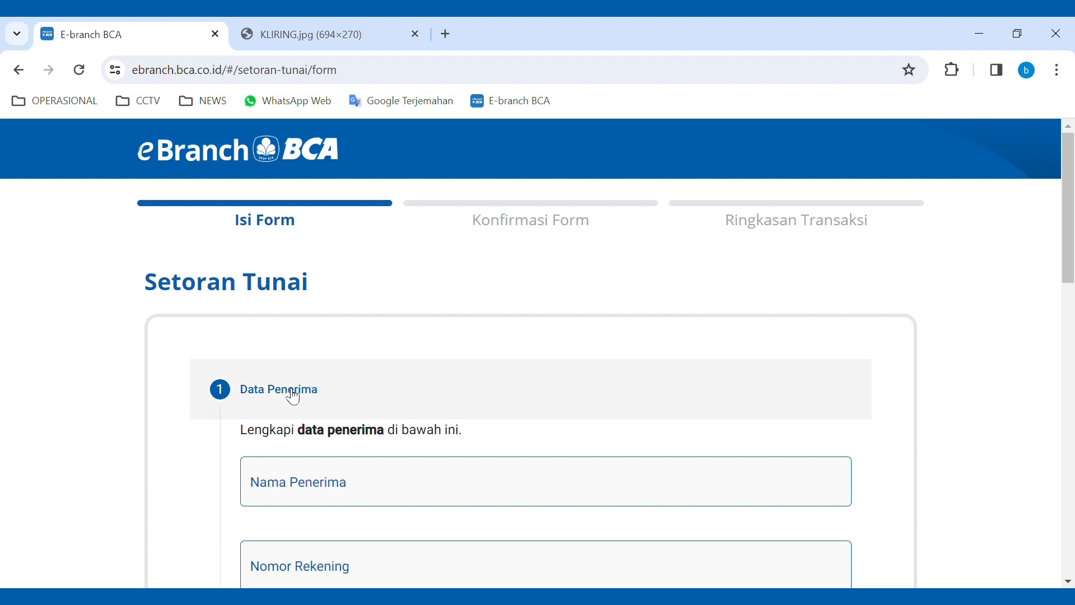
- Enter the recipient's name and account number under Data Penerima
scroll(292, 397, "down", 1)
scroll(286, 370, "up", 1)
scroll(302, 406, "down", 1)
scroll(303, 403, "down", 1)
scroll(375, 418, "down", 1)
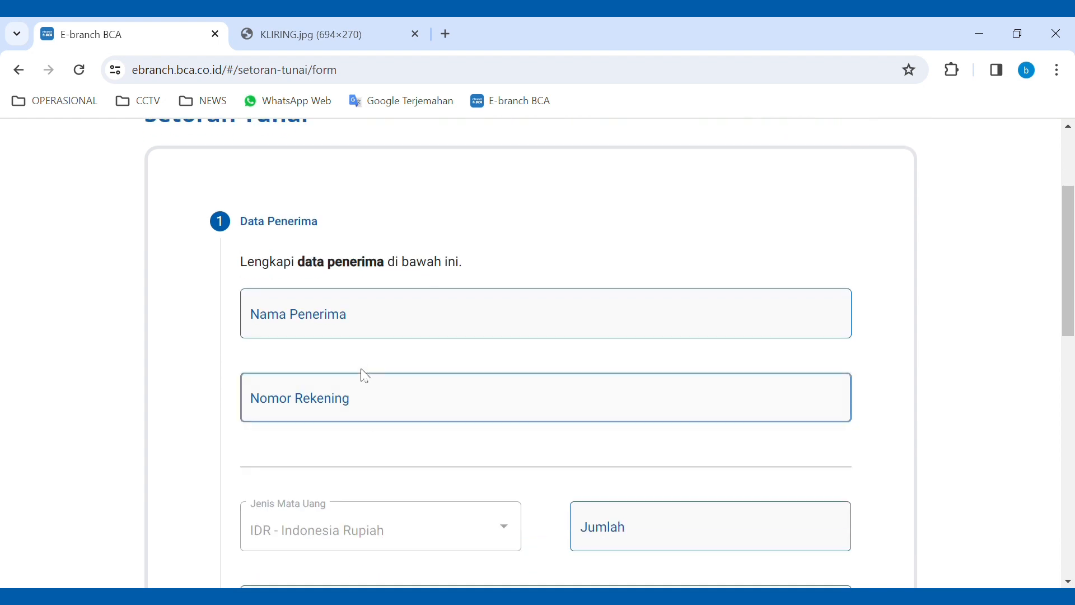
left_click(377, 323)
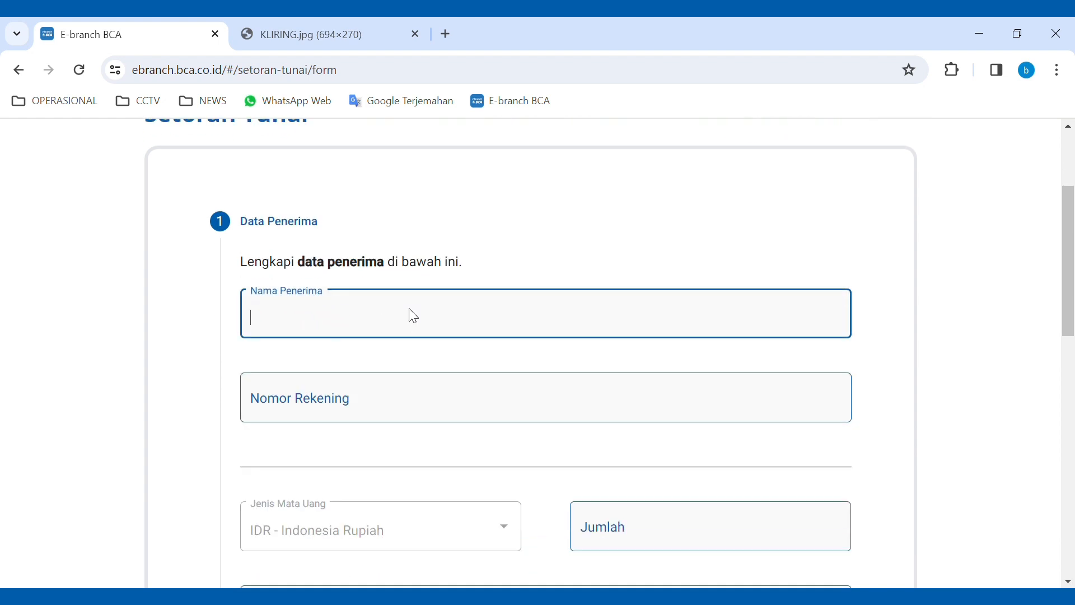
type("galuh")
left_click(408, 411)
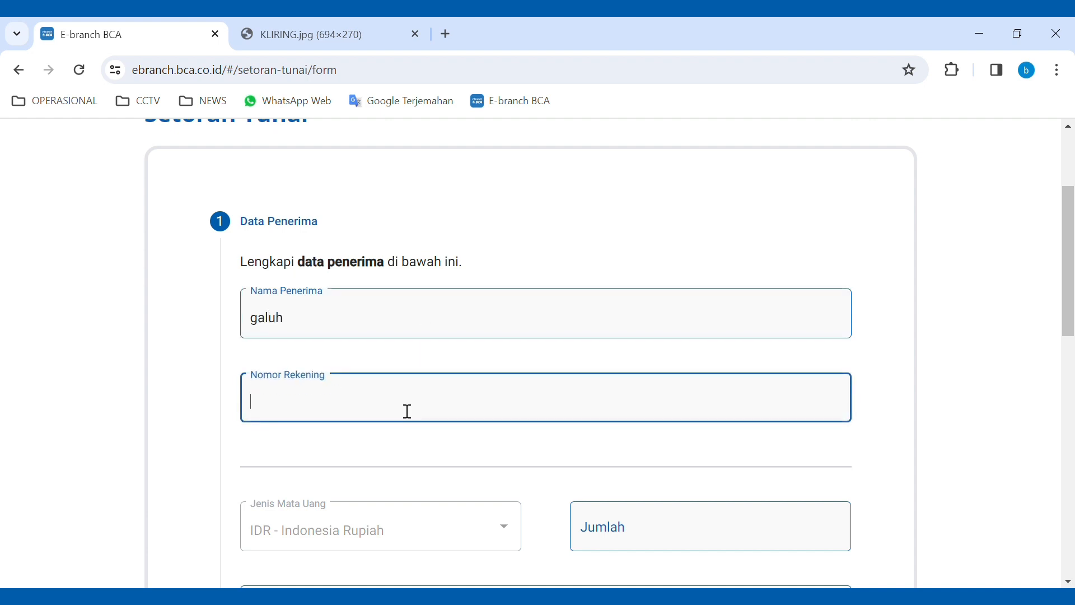
type("123")
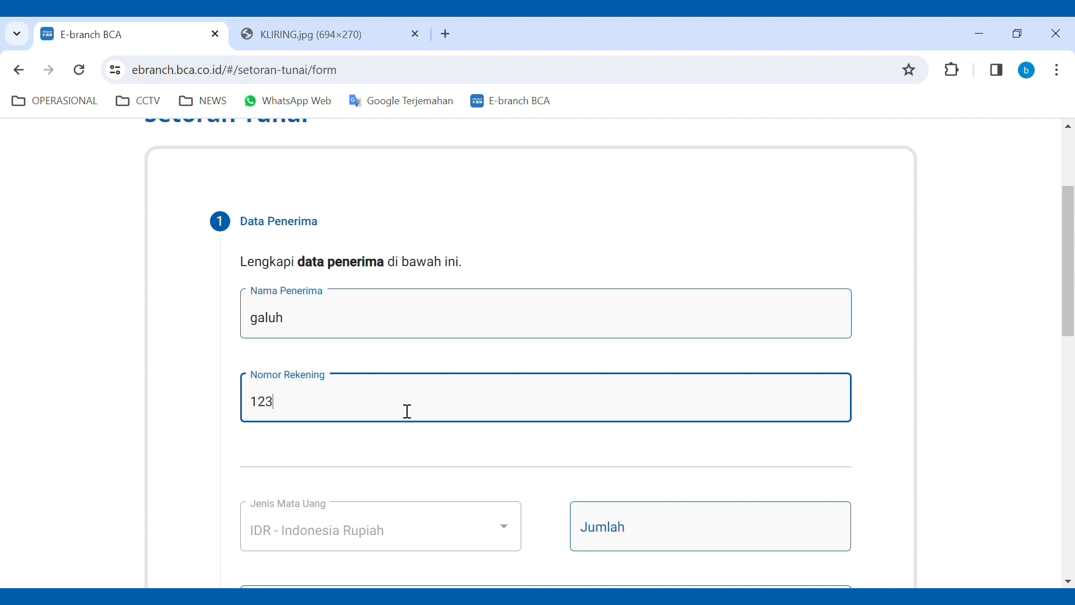
type("4567890")
- Set the deposit amount to 10.000.000 IDR and the Berita note to 'belanja bulanan'
scroll(411, 427, "down", 1)
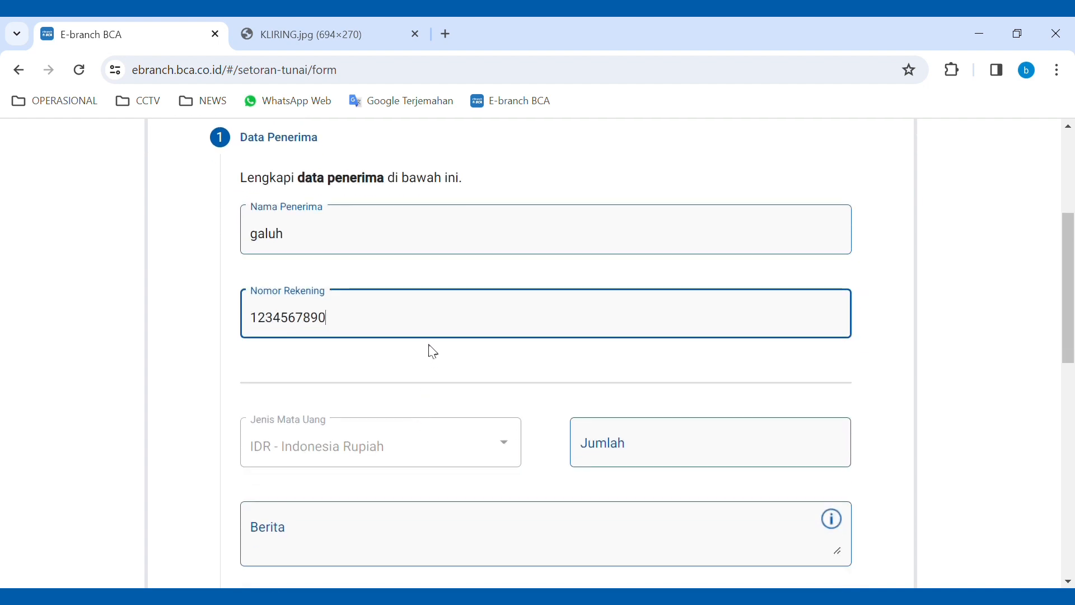
scroll(434, 352, "down", 1)
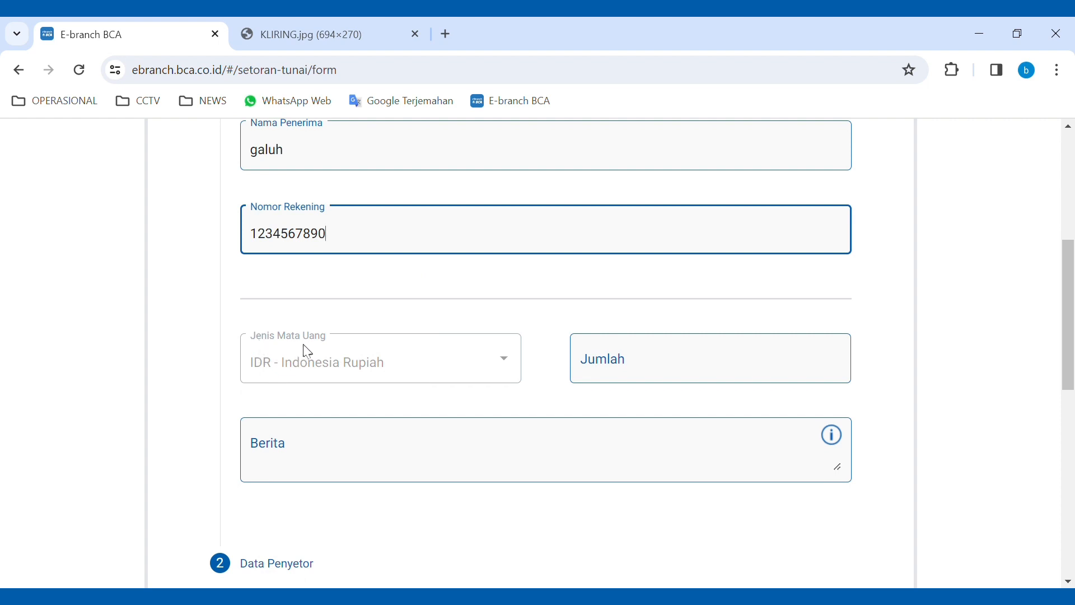
double_click(517, 373)
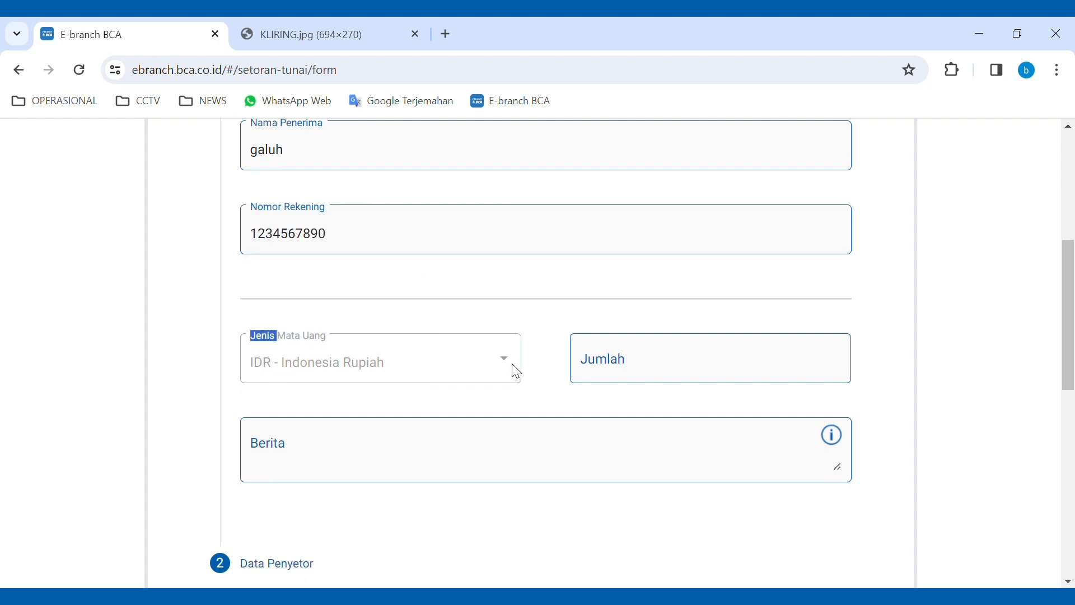
left_click(361, 353)
left_click(650, 369)
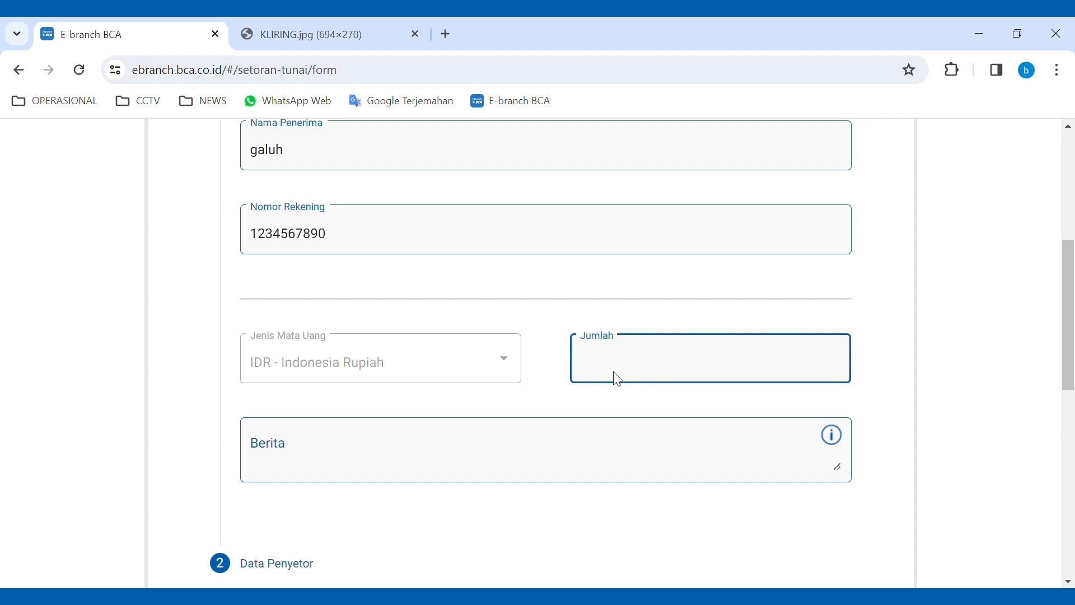
type("10.000.000")
left_click(314, 465)
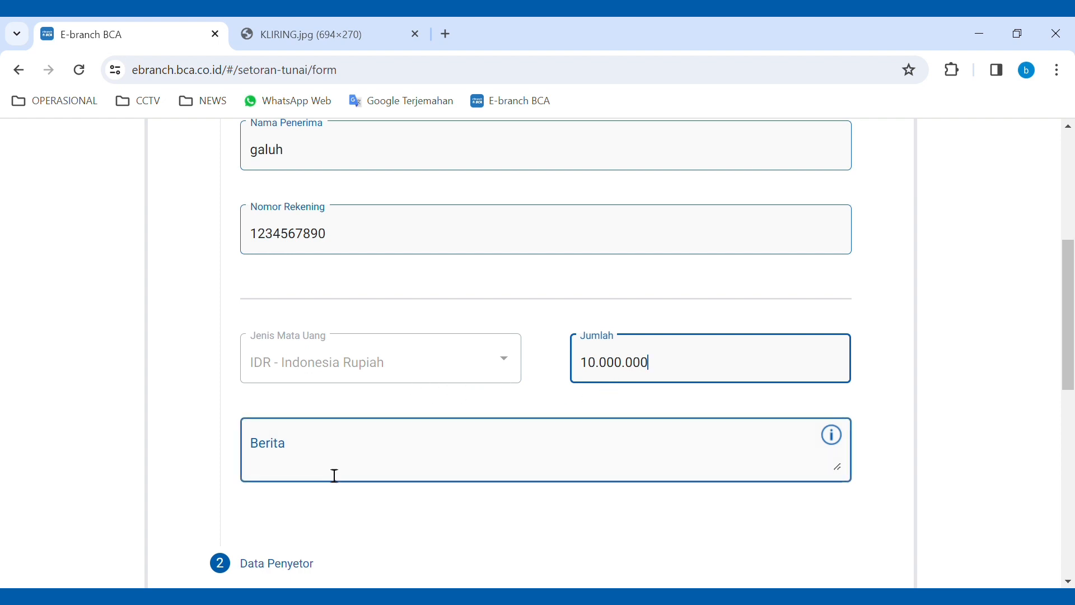
left_click(340, 473)
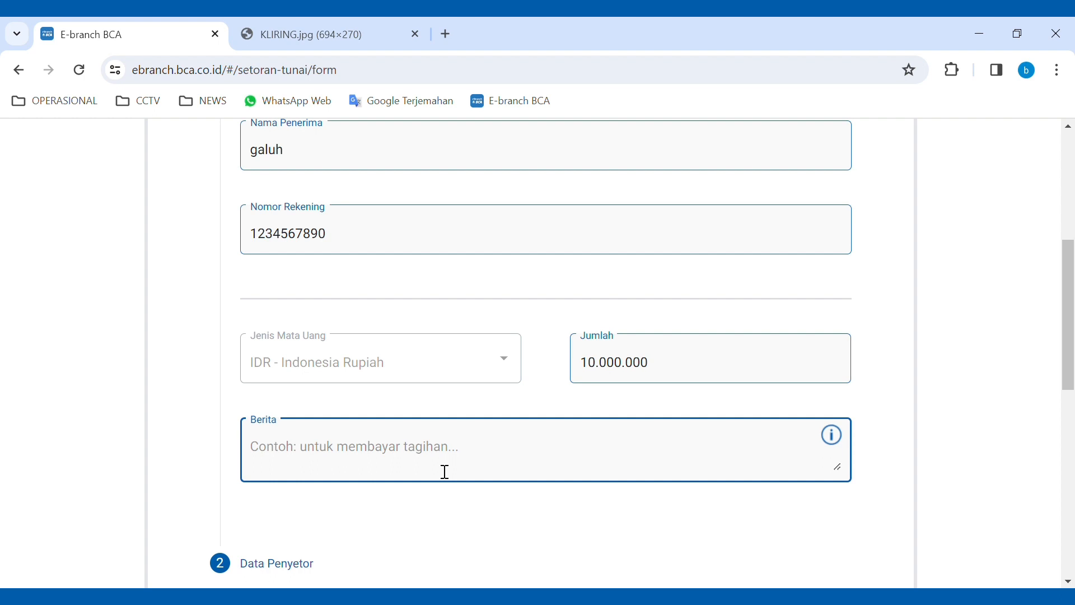
type("bela")
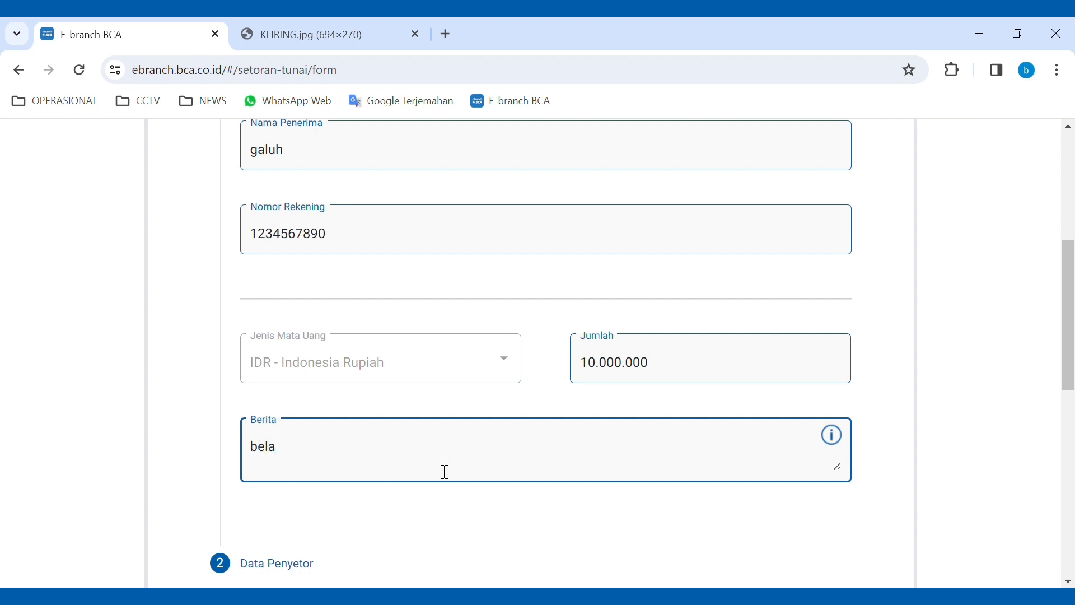
type("nja bulanan")
scroll(394, 509, "down", 1)
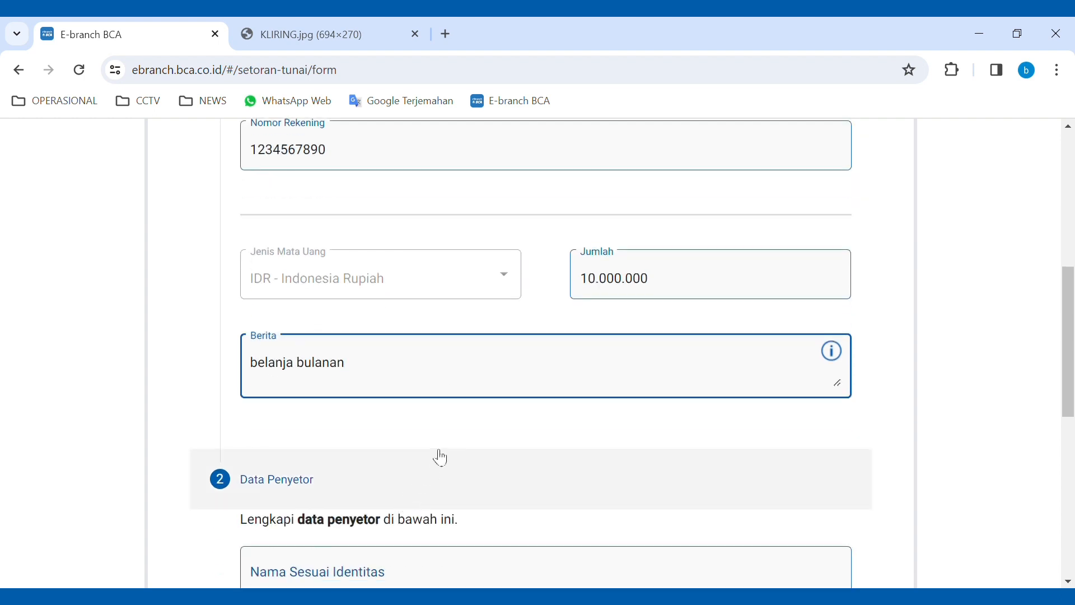
- Enter the depositor's name, keep Jenis ID as Nomor Rekening BCA, and add their account number
scroll(441, 458, "down", 3)
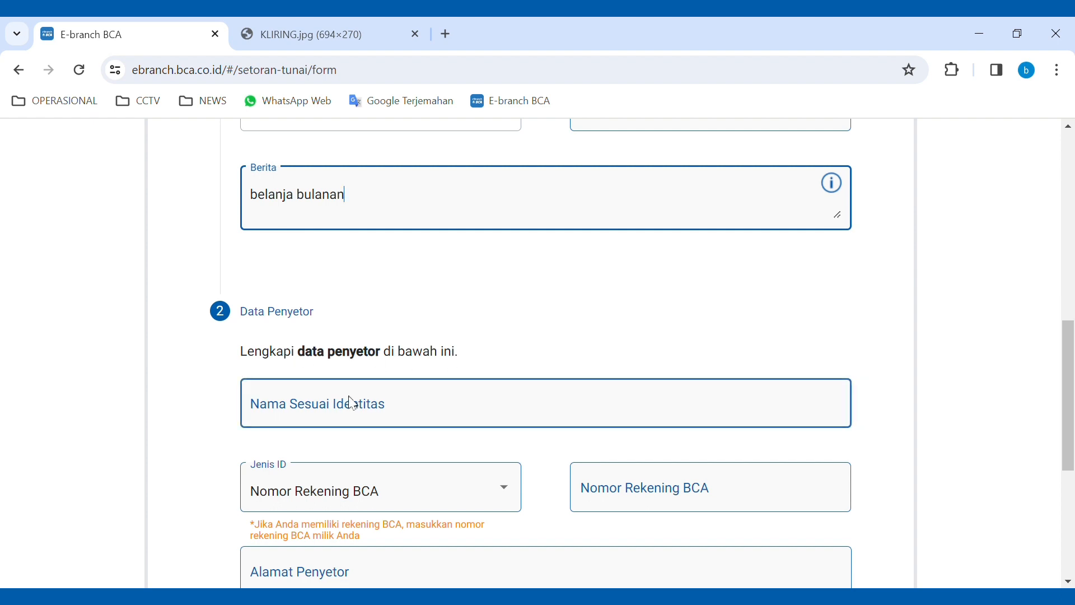
left_click(333, 413)
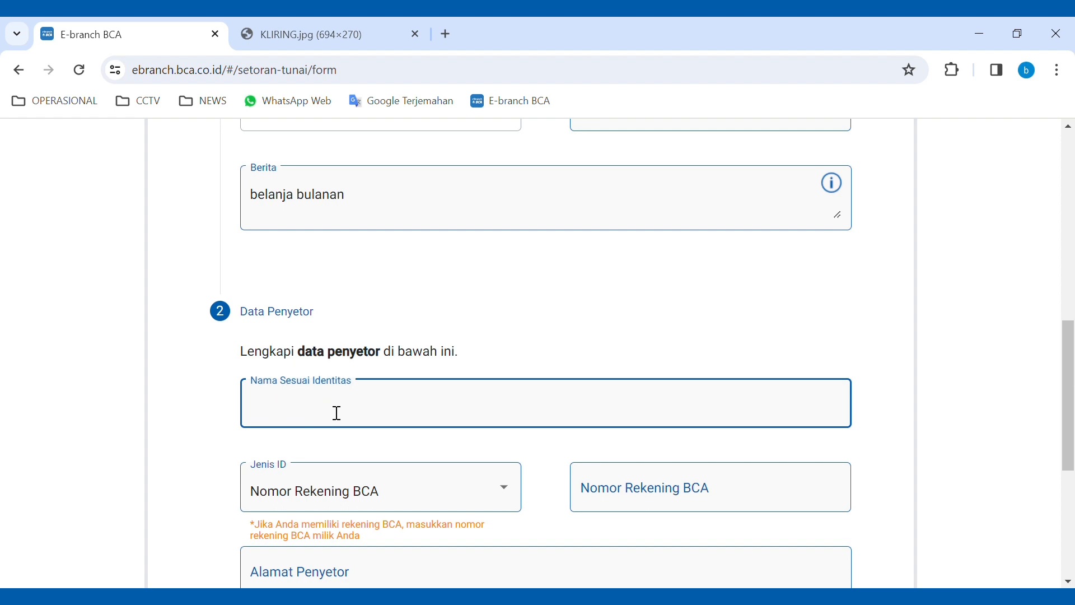
type("beta")
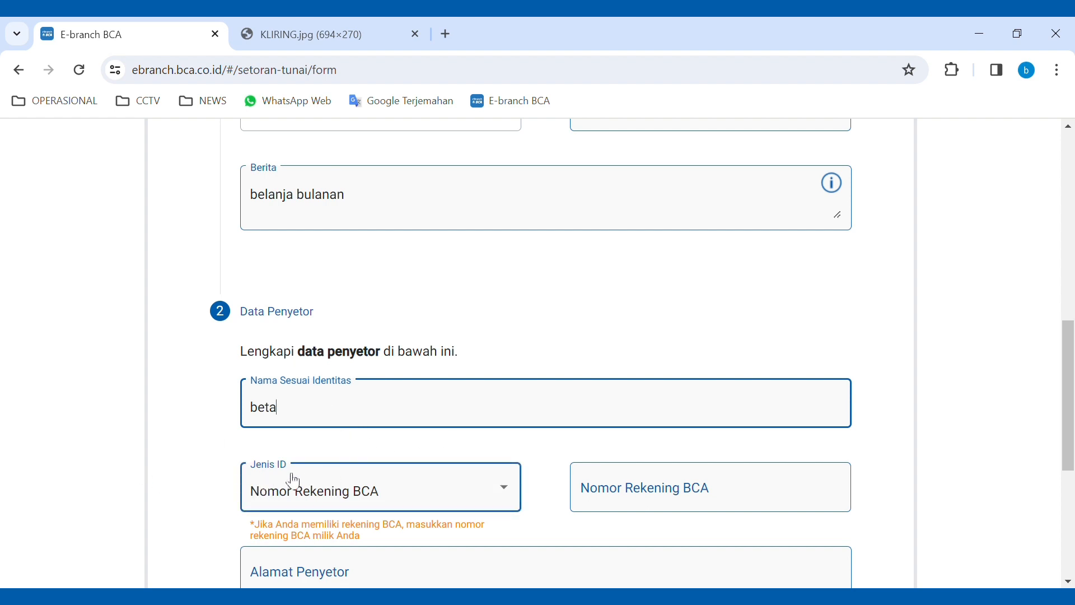
left_click(512, 496)
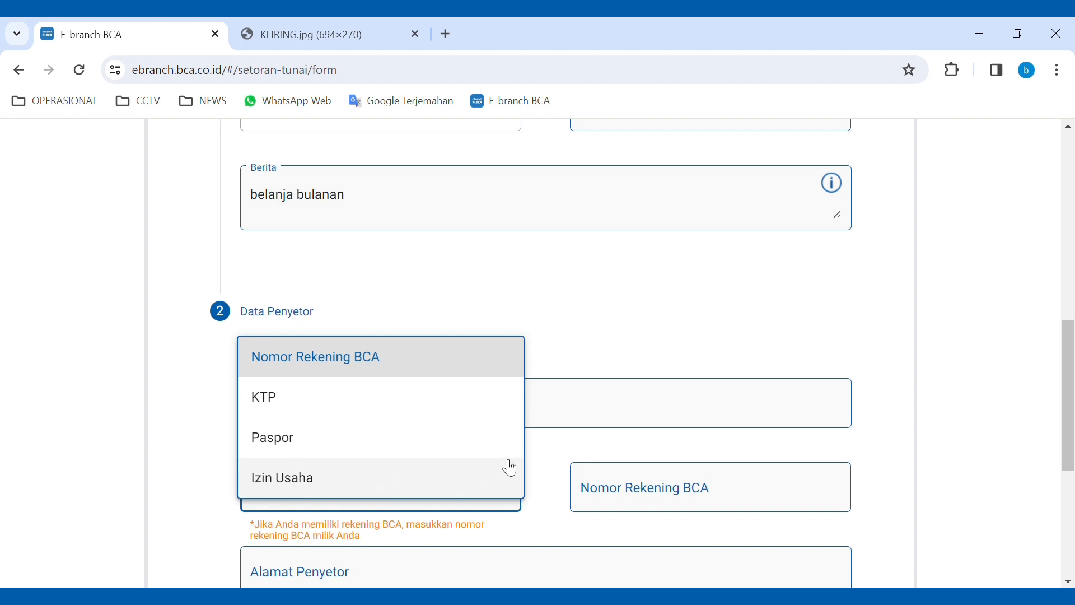
left_click(387, 362)
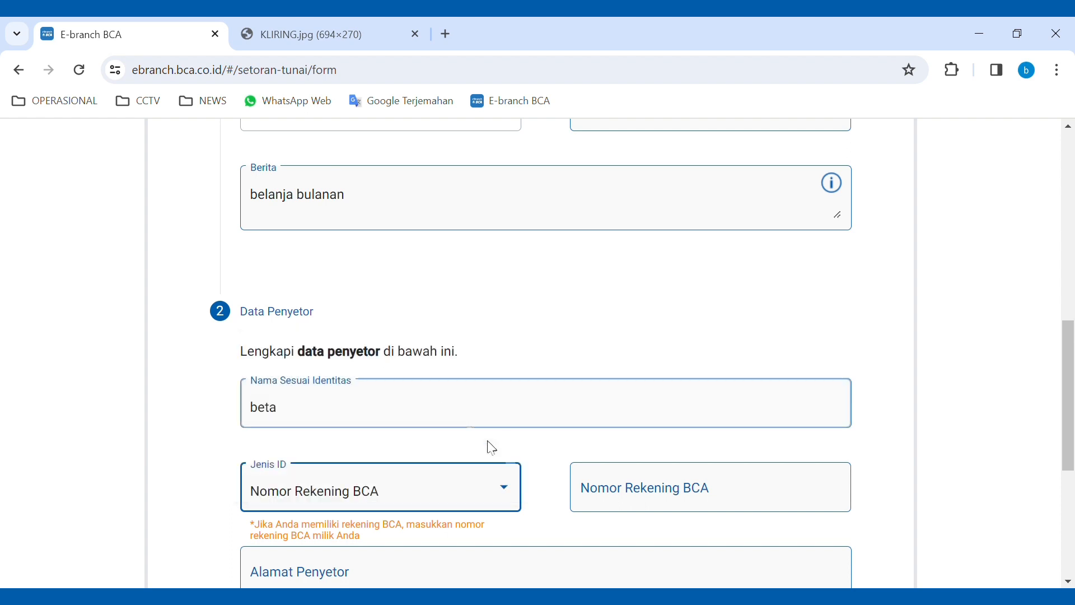
left_click(655, 498)
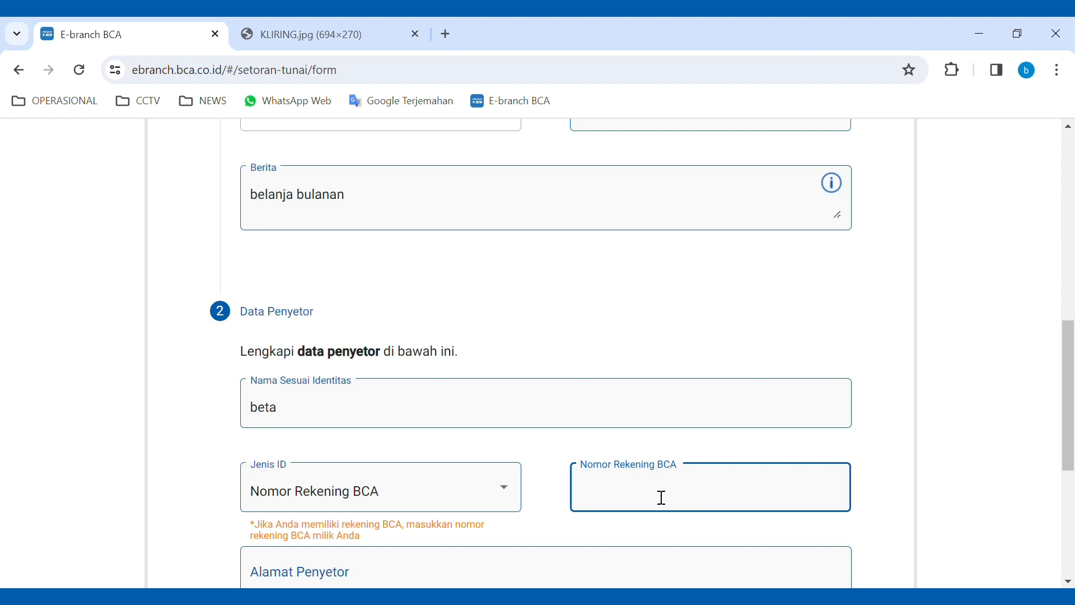
type("9876543210")
- Enter the depositor's address and phone number, then continue to the Konfirmasi Form step
scroll(467, 534, "down", 1)
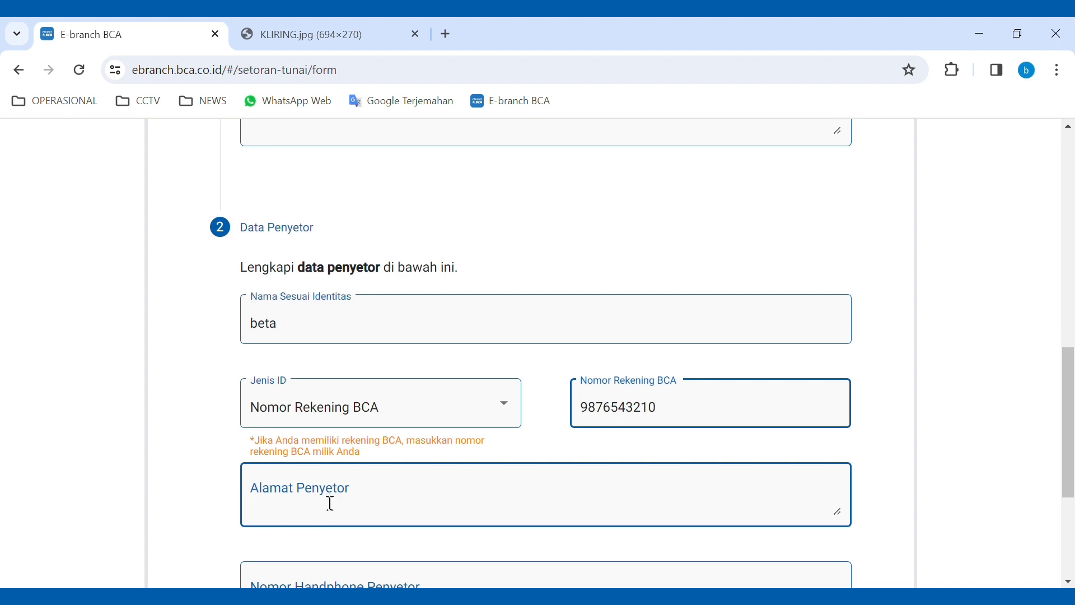
left_click(308, 504)
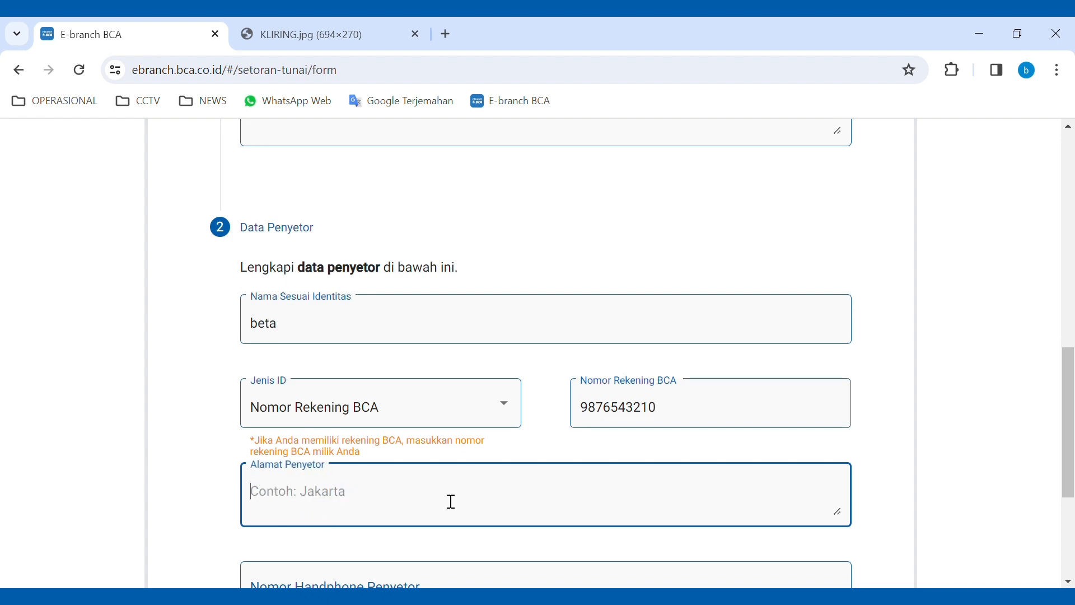
type("bandung")
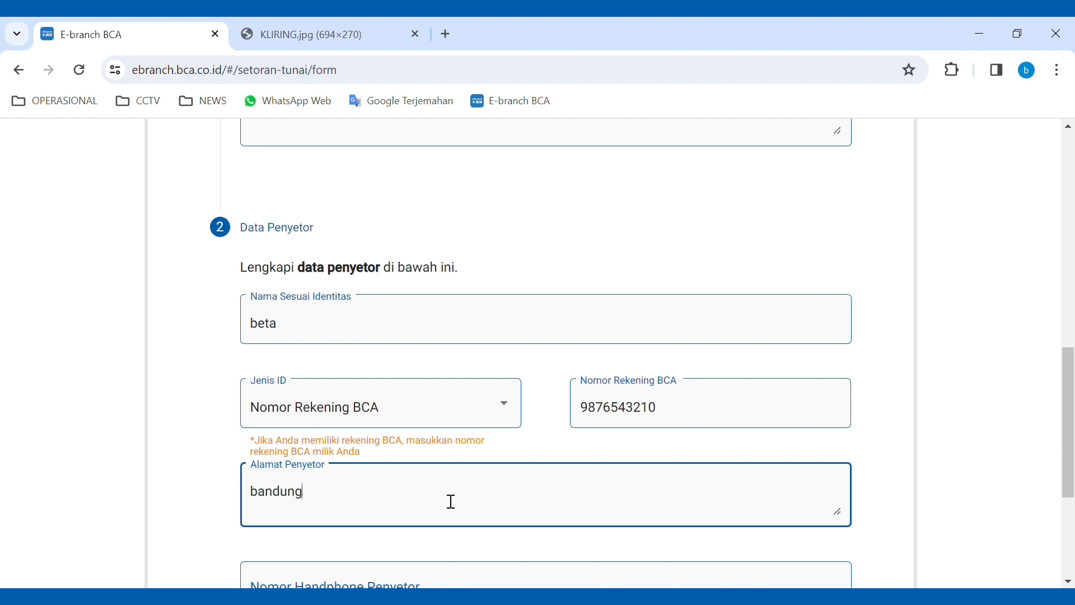
scroll(451, 502, "down", 1)
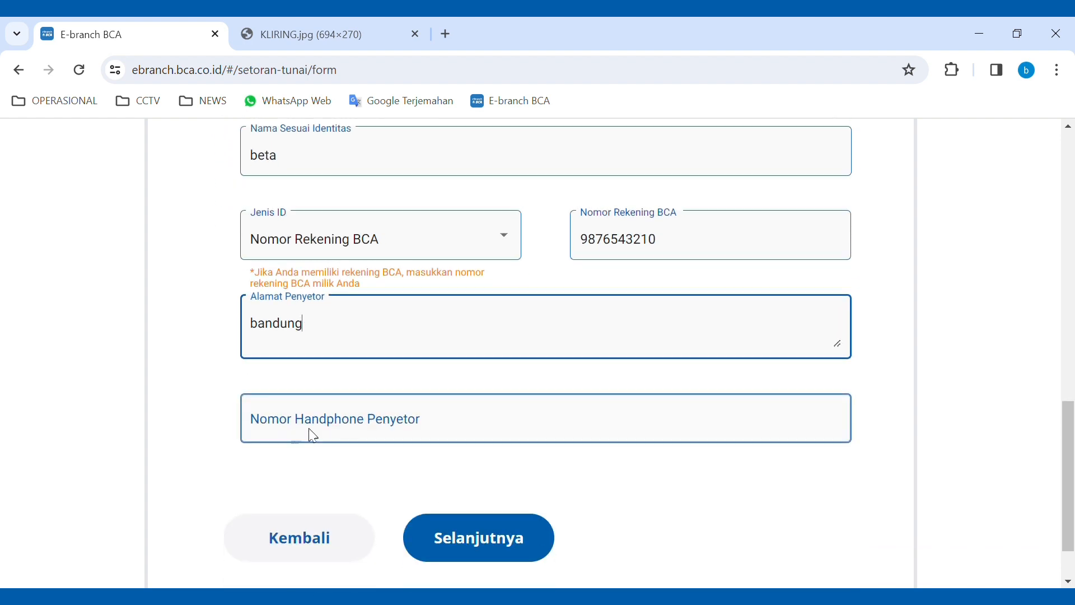
left_click(356, 432)
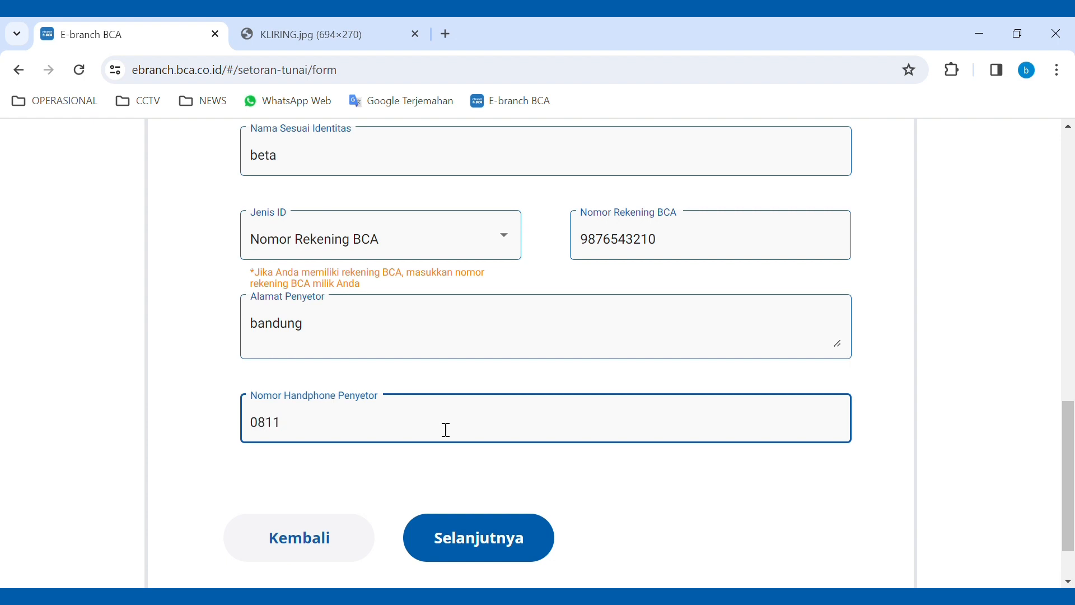
scroll(364, 478, "down", 2)
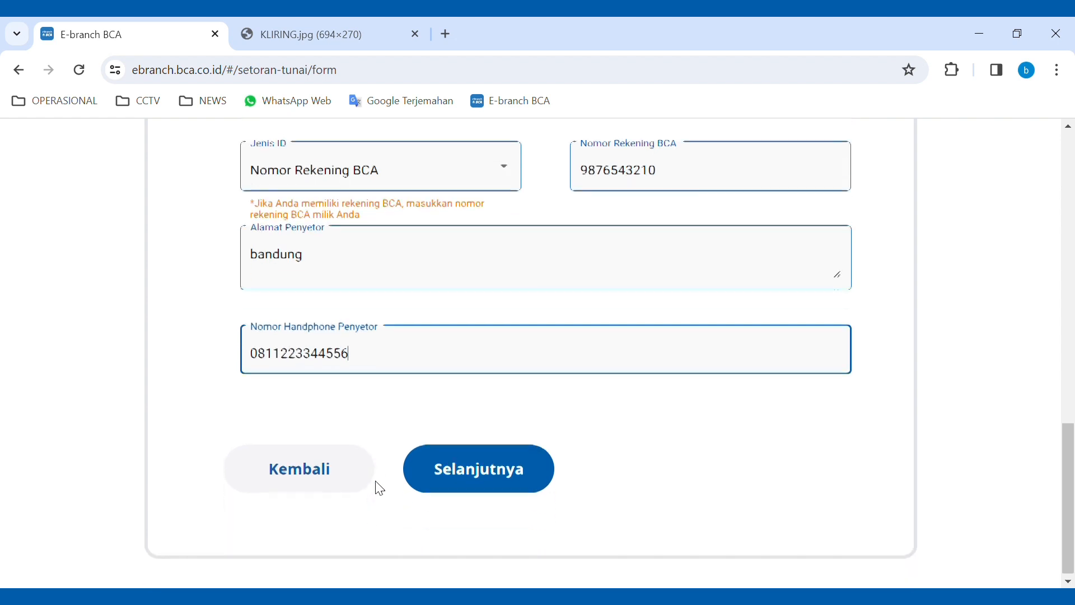
left_click(482, 477)
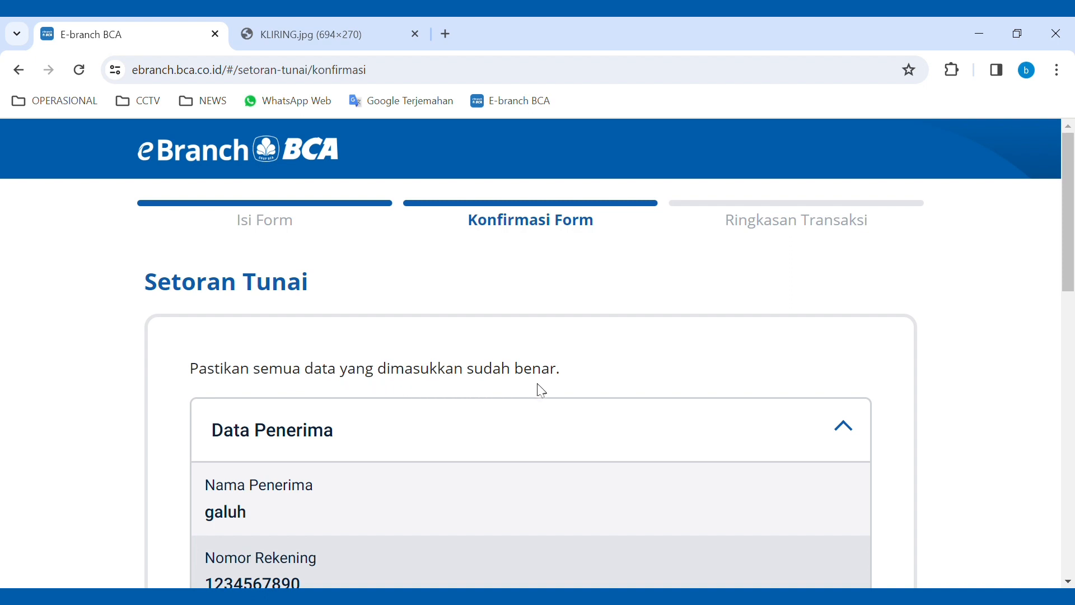
scroll(554, 389, "down", 3)
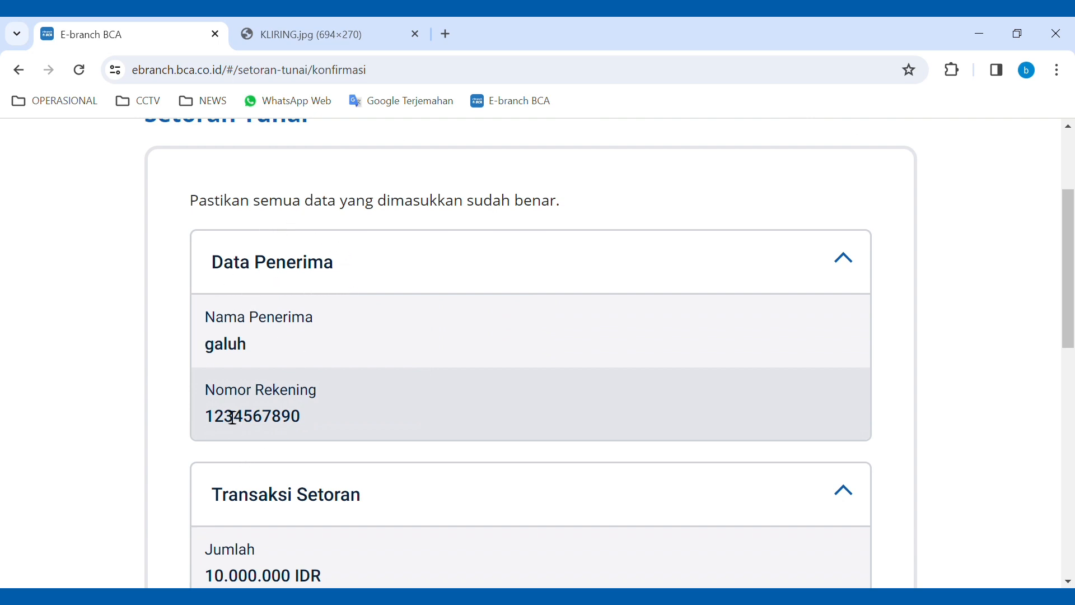
scroll(334, 406, "down", 3)
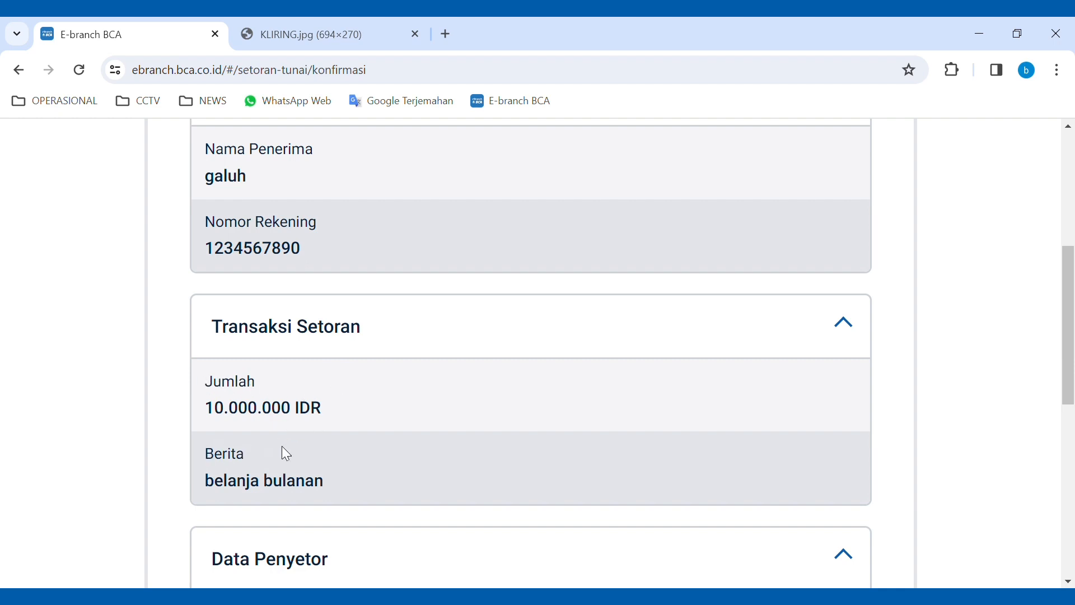
scroll(291, 454, "down", 1)
scroll(293, 453, "down", 2)
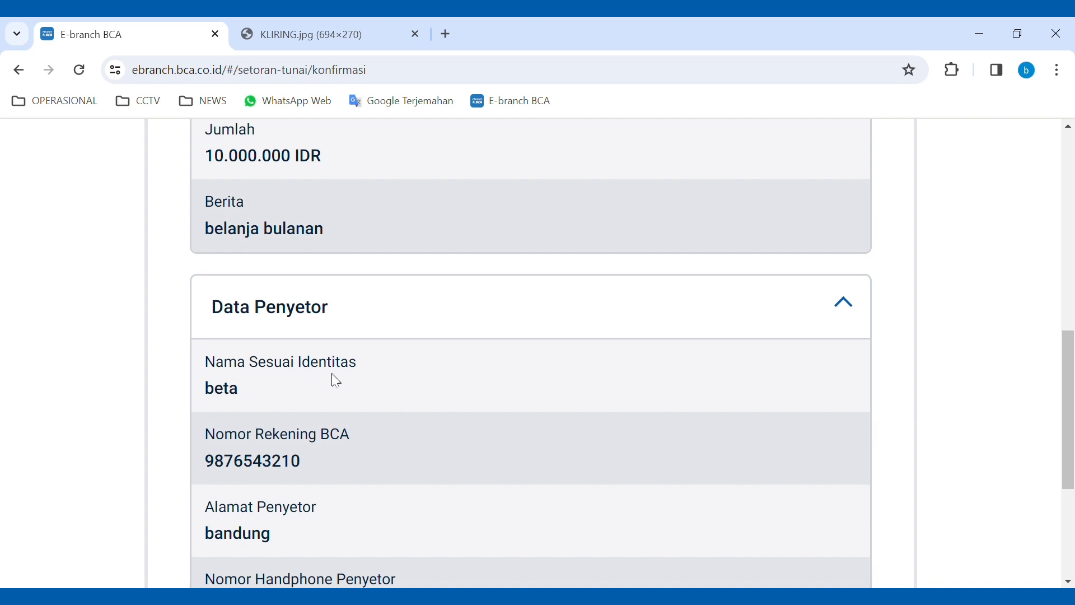
scroll(367, 375, "down", 1)
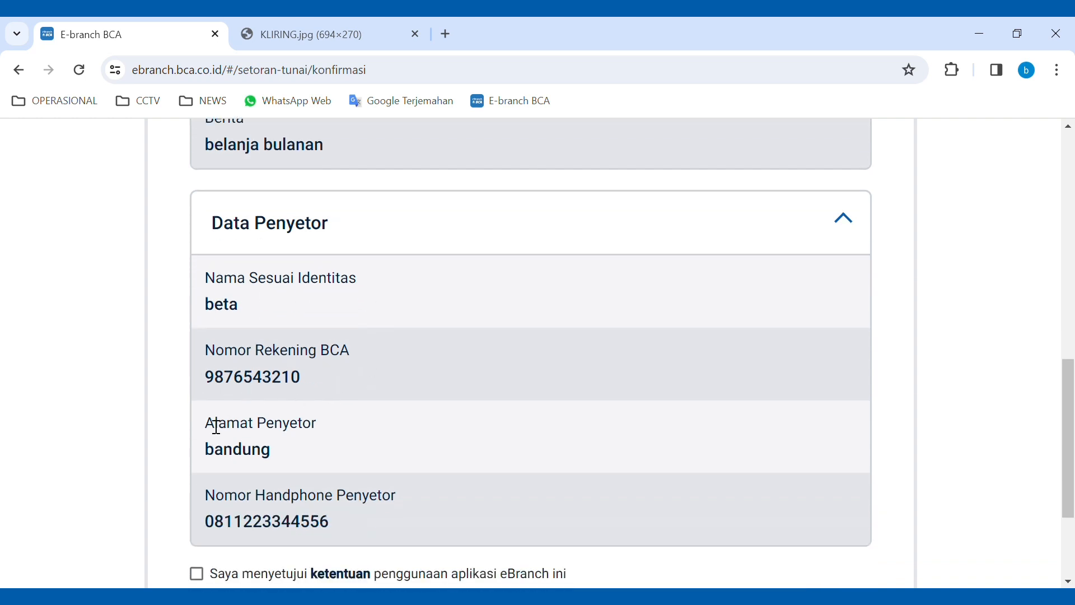
scroll(288, 457, "down", 1)
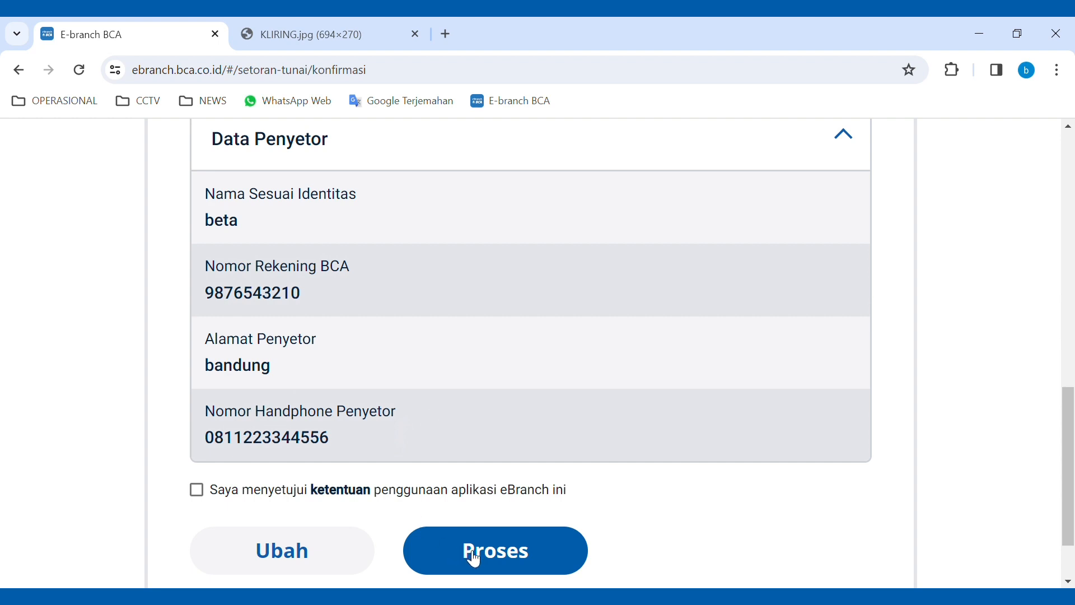
- Read through the eBranch terms of use, close them, and keep the agreement ticked
left_click(347, 492)
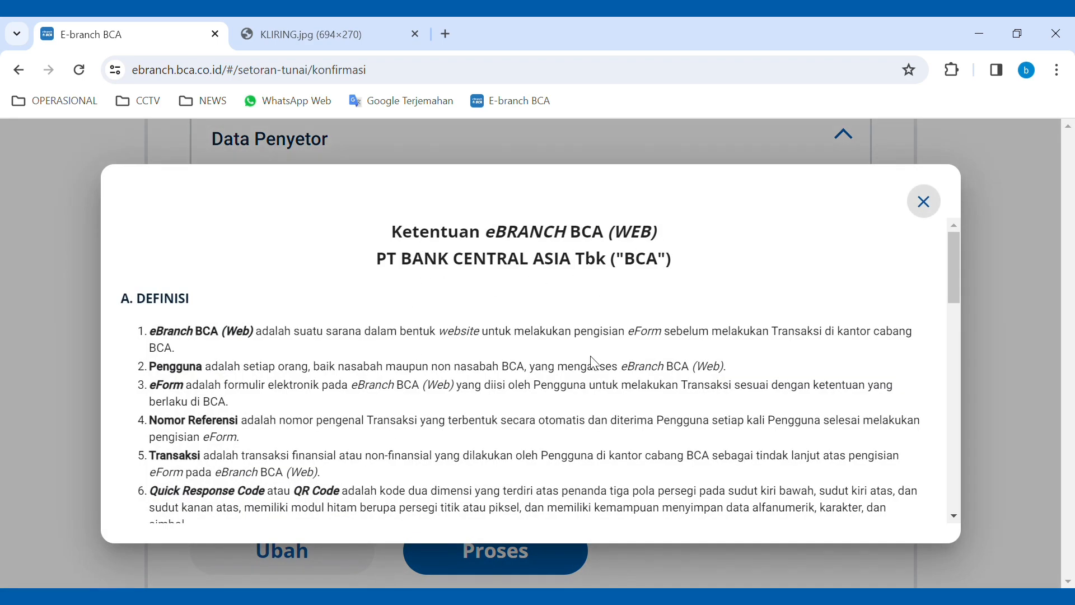
scroll(721, 380, "down", 2)
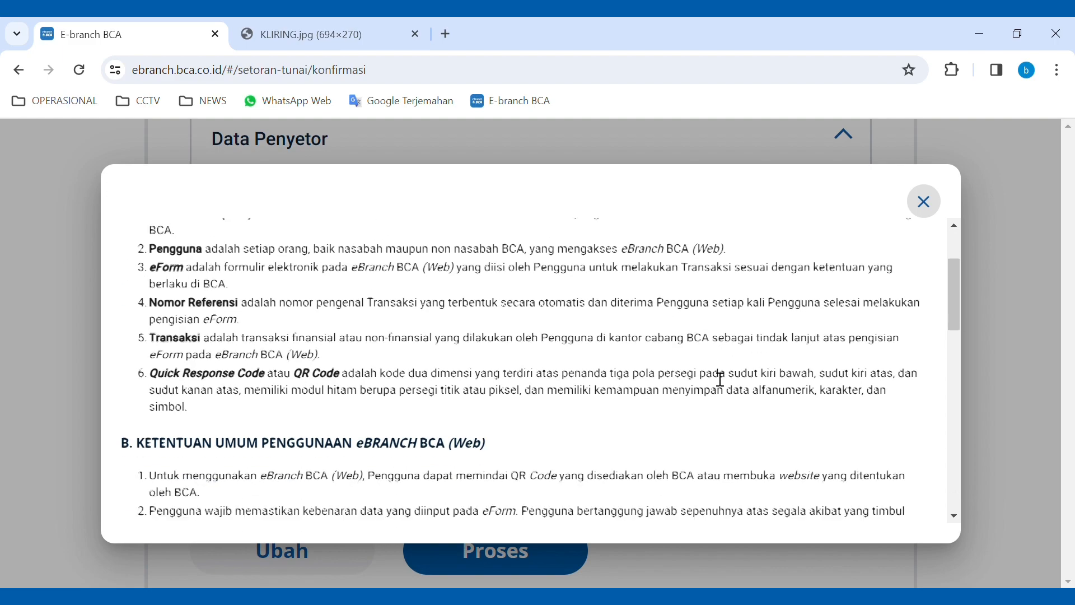
scroll(721, 380, "down", 8)
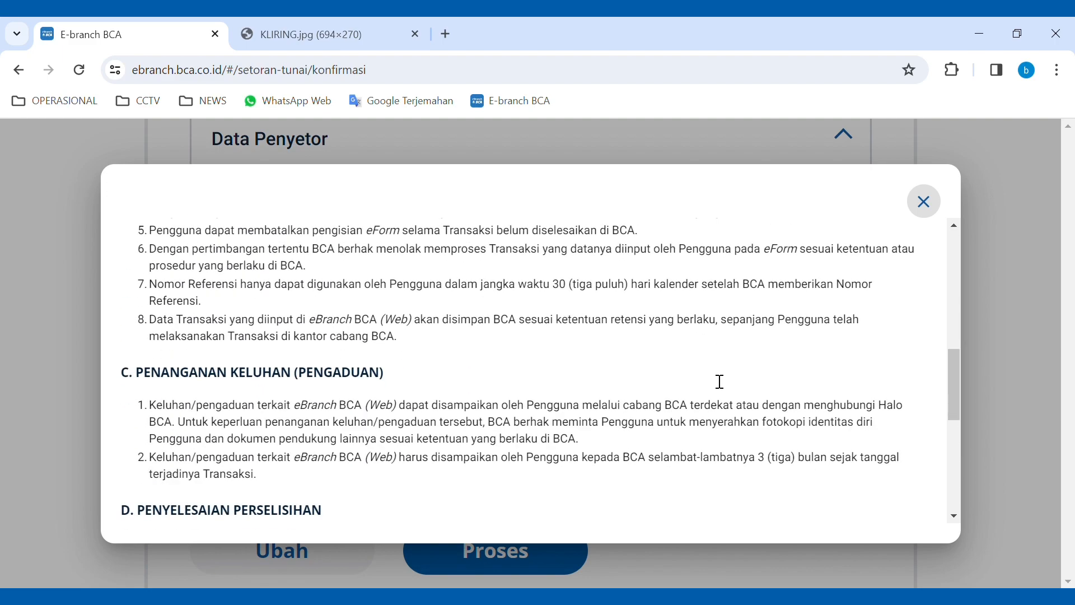
scroll(721, 382, "down", 7)
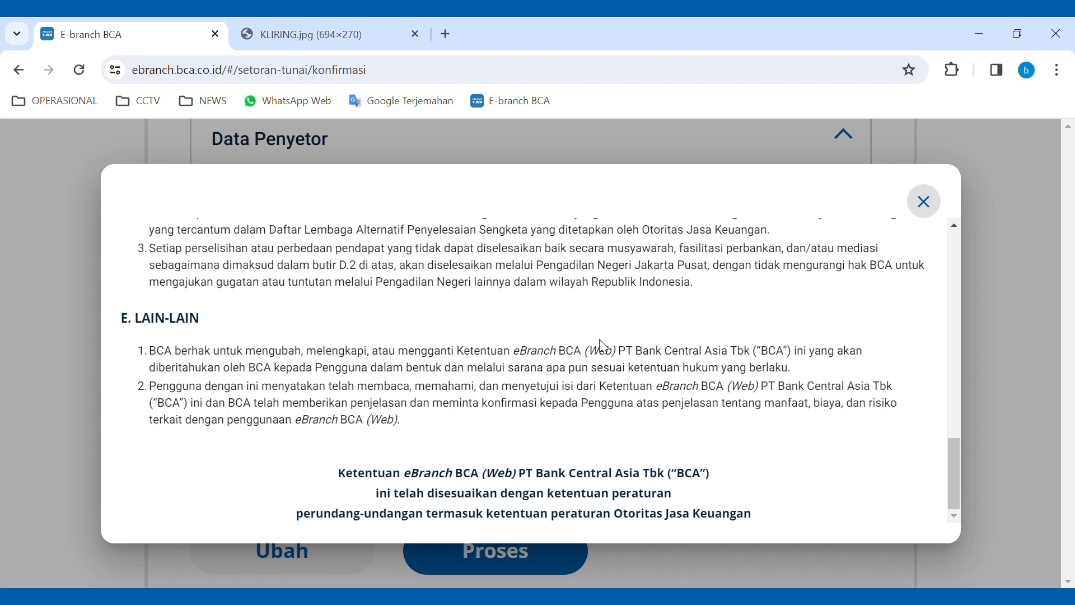
left_click(928, 203)
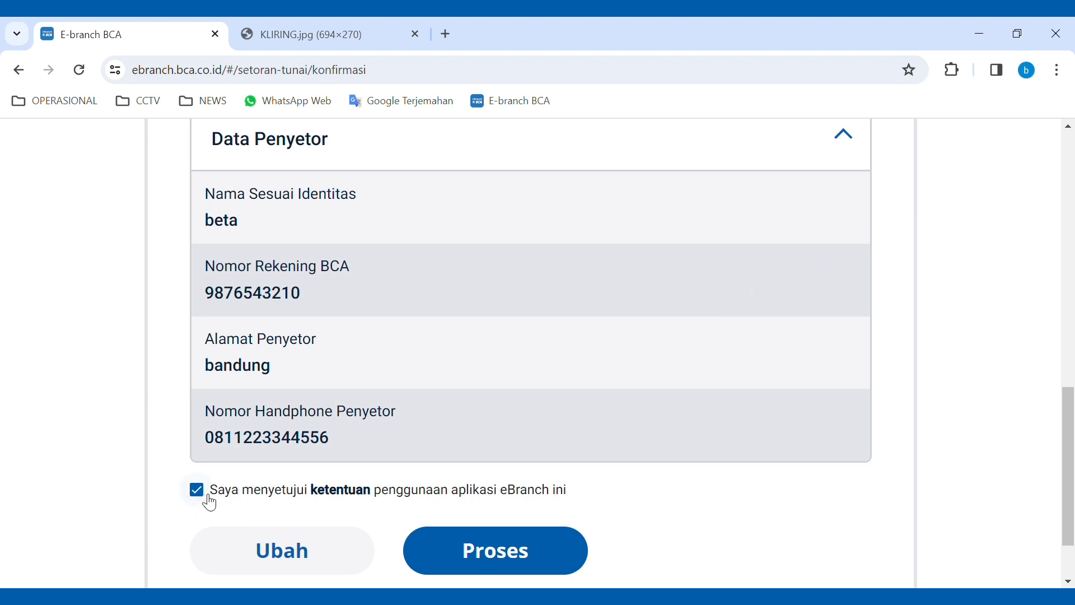
scroll(588, 467, "down", 2)
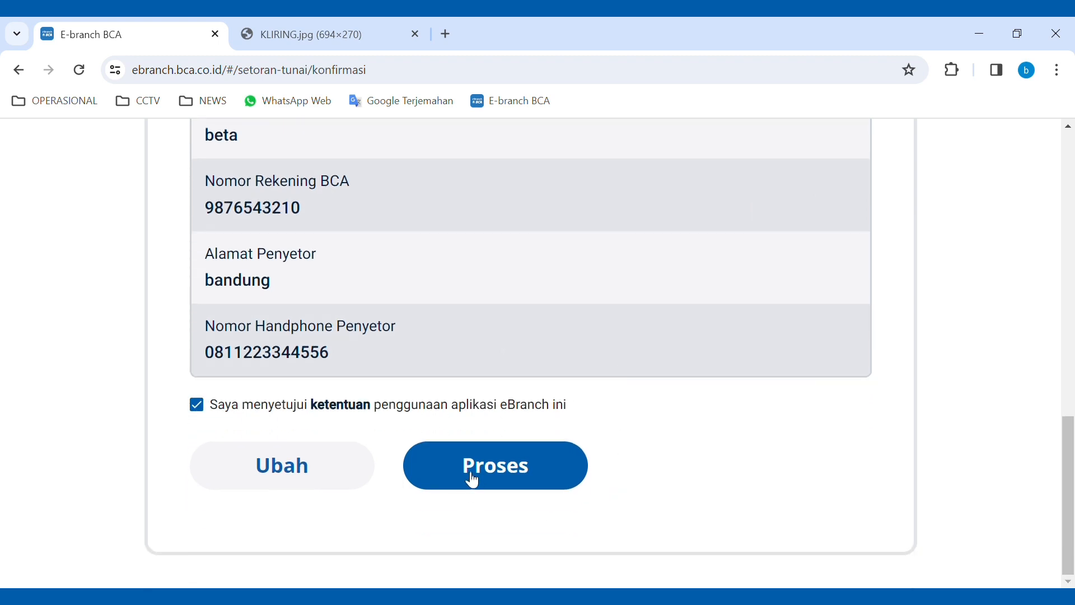
- Submit the Setoran Tunai deposit and start a new Tarikan Tunai withdrawal from the service cards
left_click(495, 474)
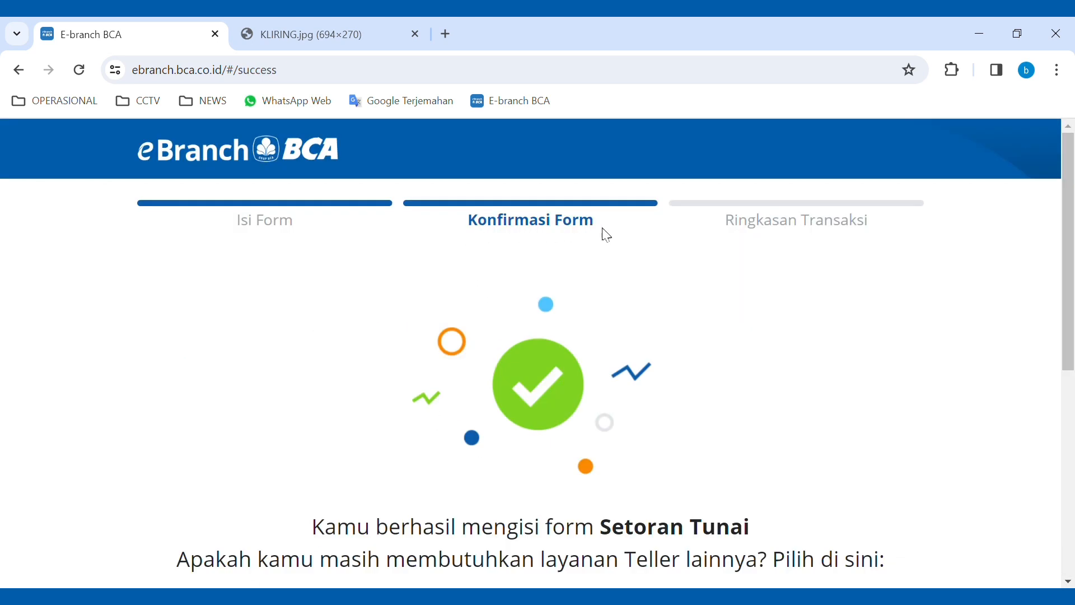
scroll(595, 240, "down", 3)
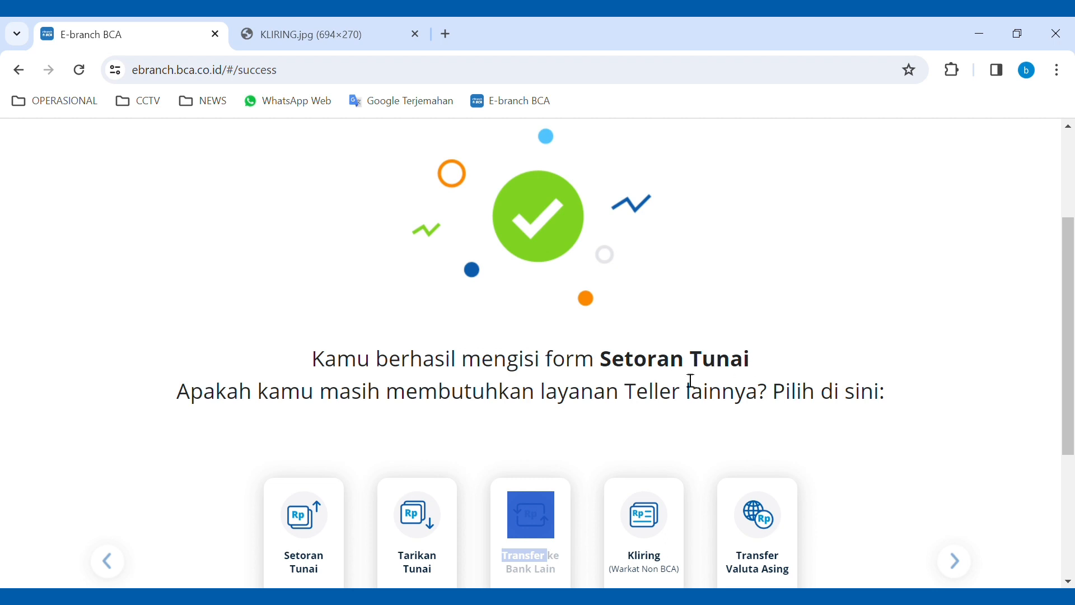
scroll(521, 412, "down", 1)
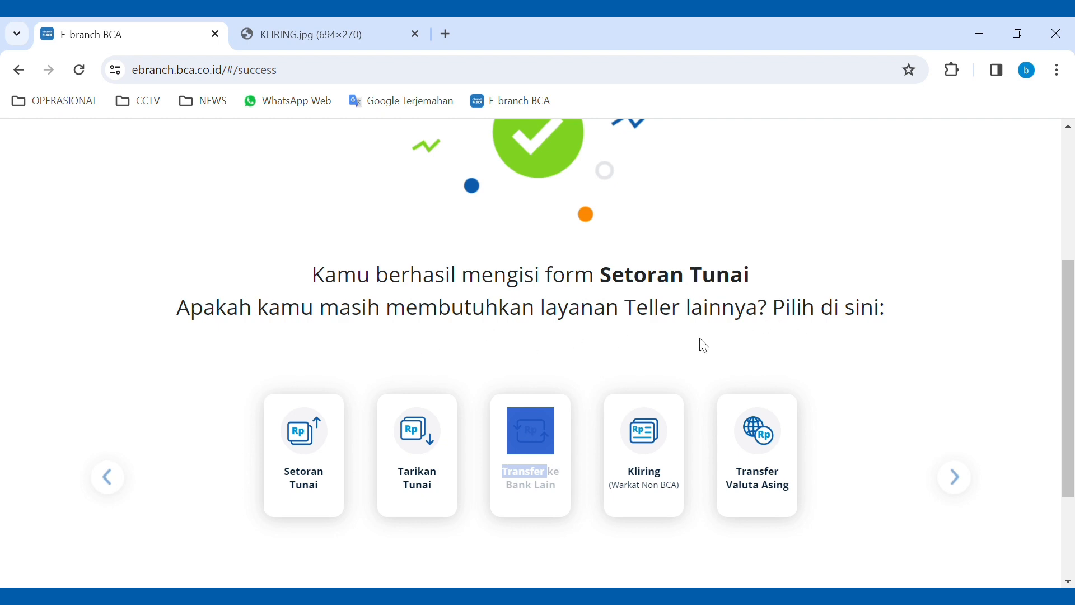
left_click(496, 344)
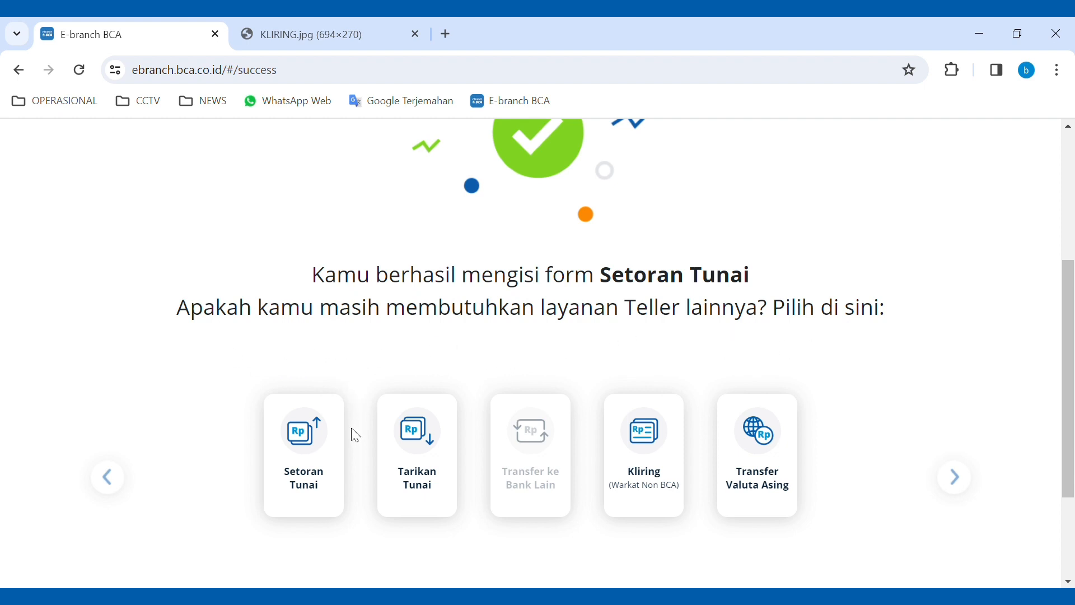
scroll(352, 531, "down", 2)
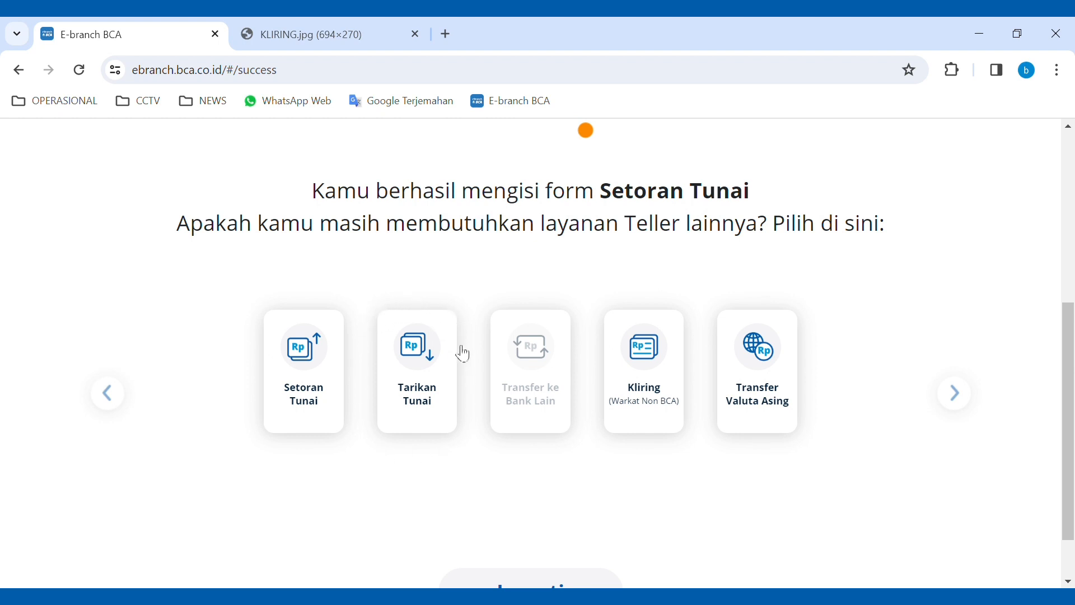
left_click(419, 359)
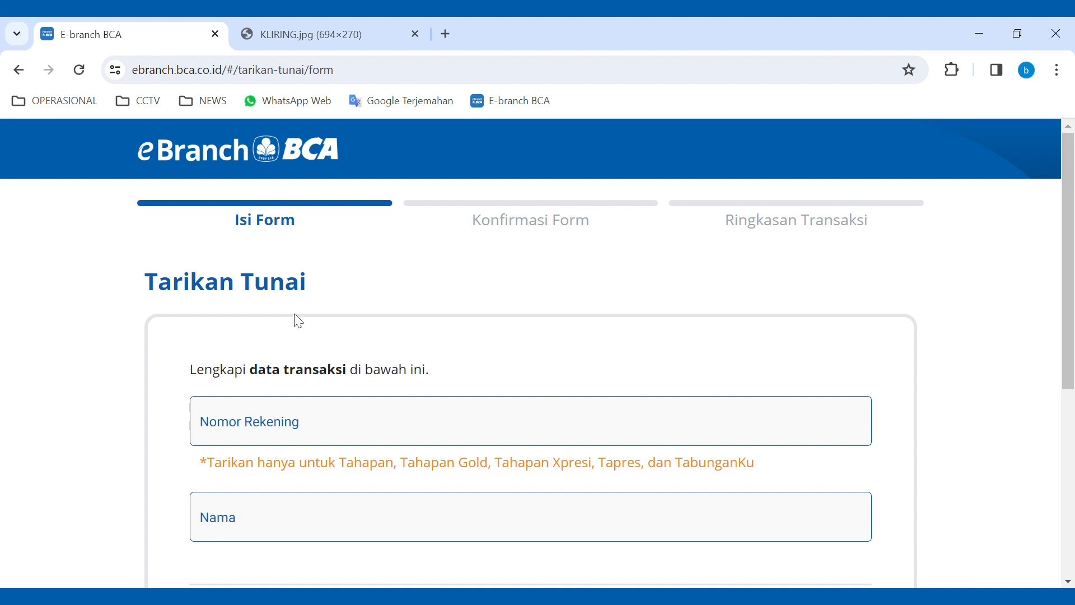
- Enter the account number and account holder's name on the Tarikan Tunai form
scroll(291, 317, "down", 1)
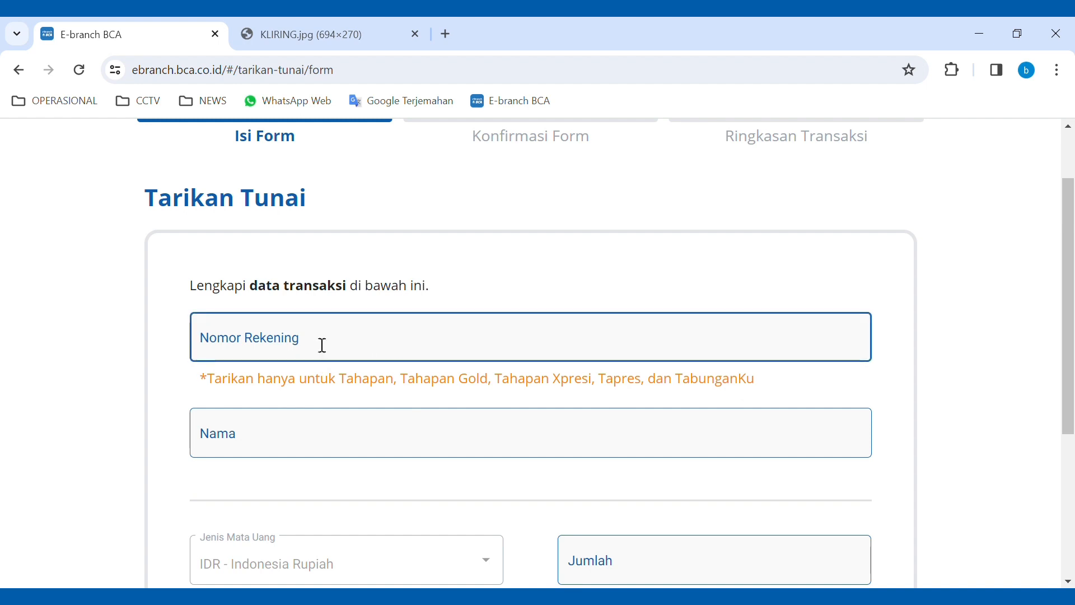
left_click(279, 344)
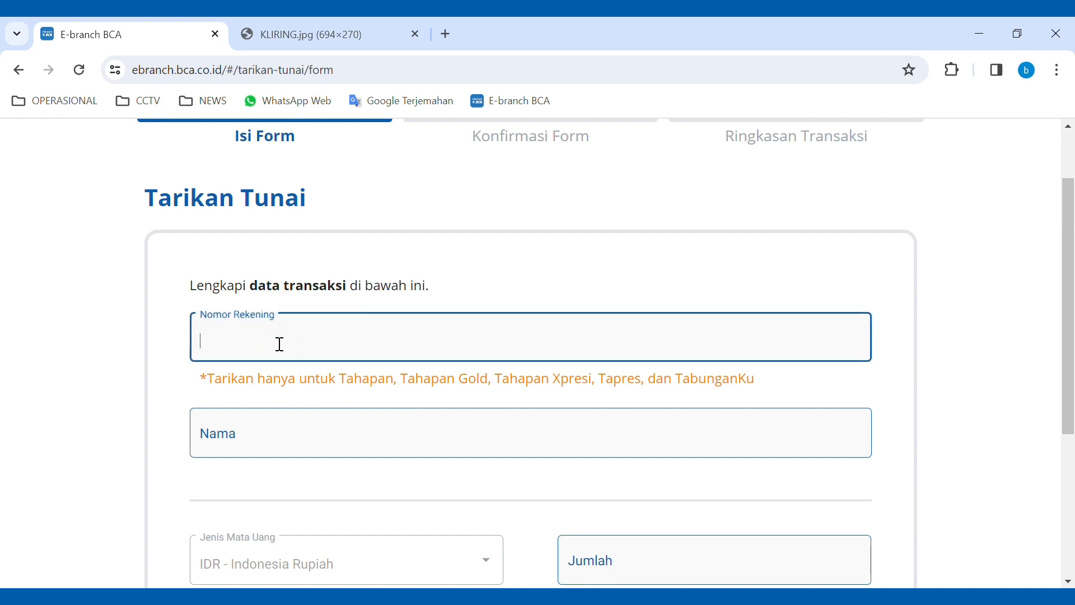
type("9876543210")
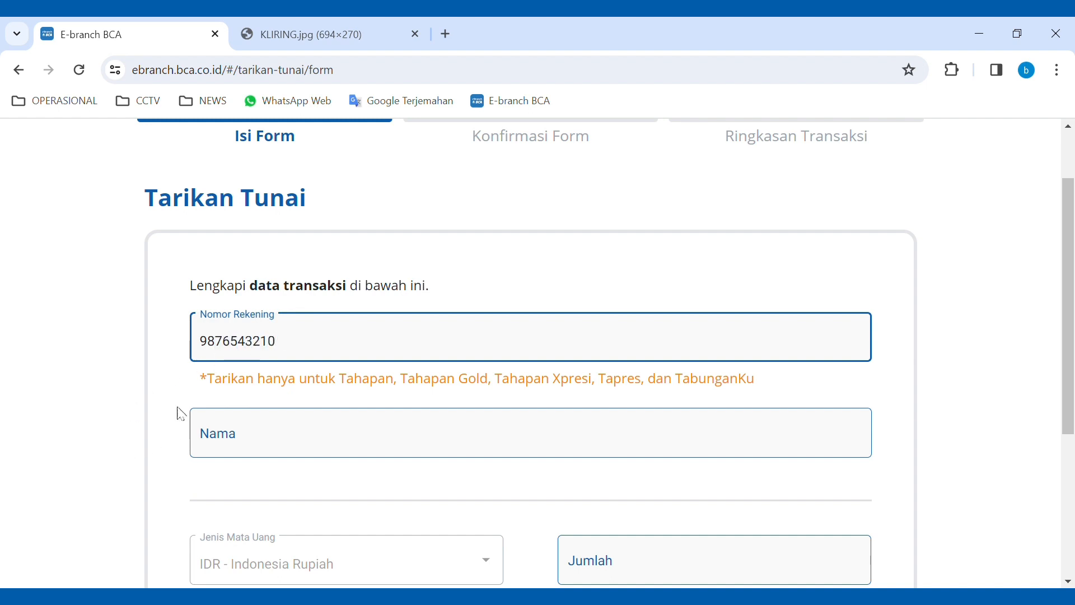
left_click(299, 450)
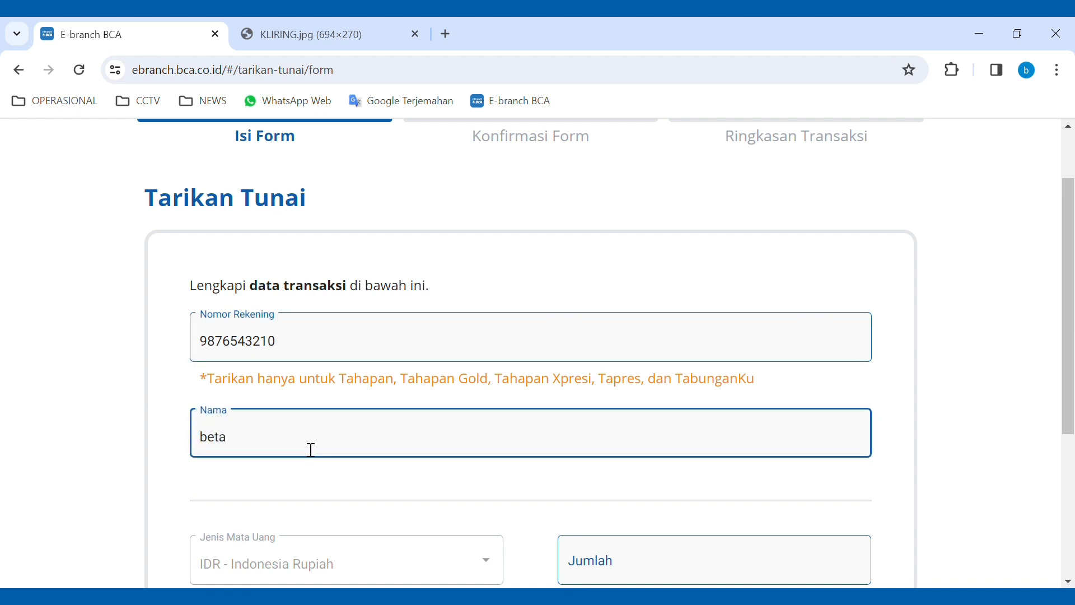
type("beta")
- Set the withdrawal amount to 10.000.000 IDR and proceed to confirmation
scroll(327, 512, "down", 3)
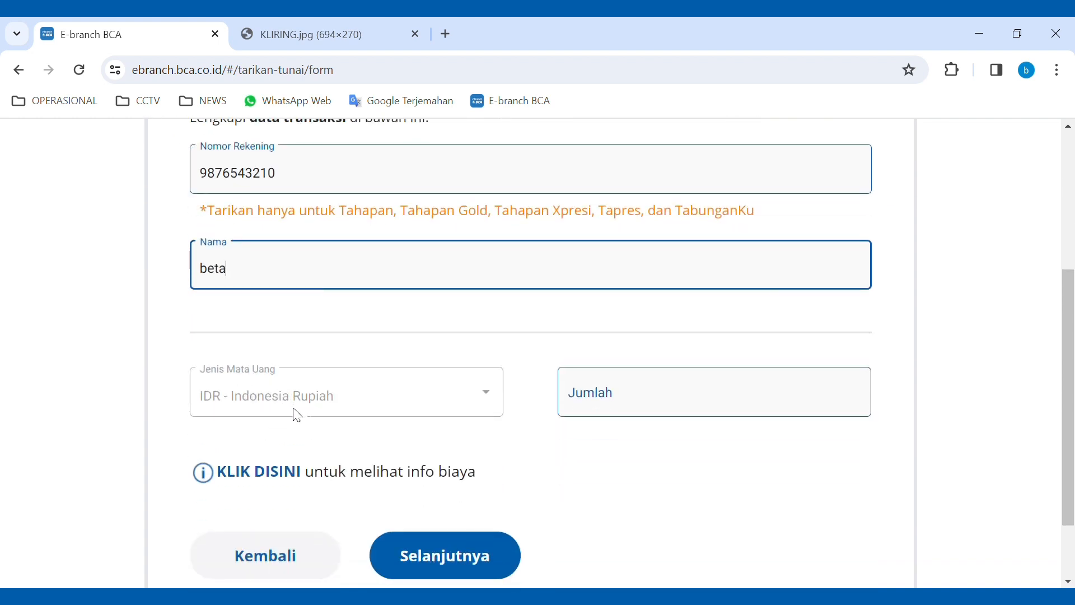
left_click(616, 409)
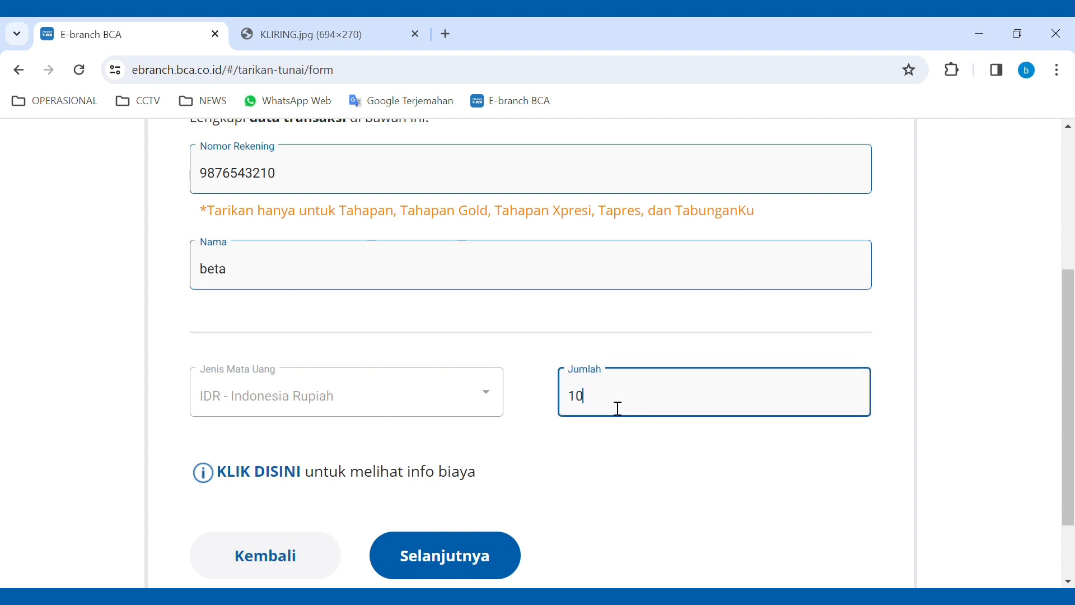
type("10.000.000")
scroll(596, 428, "down", 2)
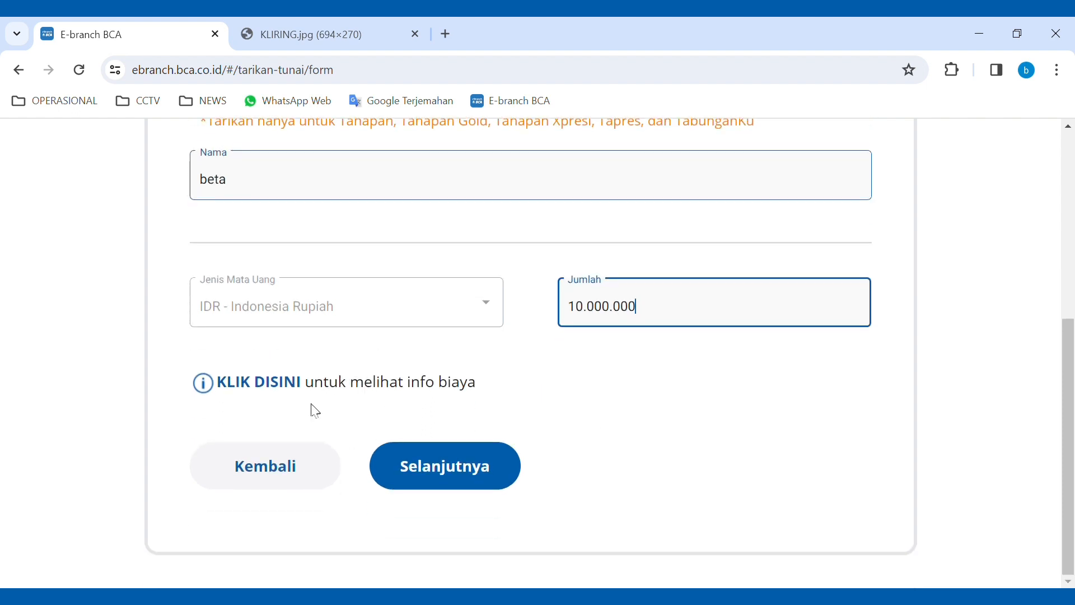
left_click(417, 468)
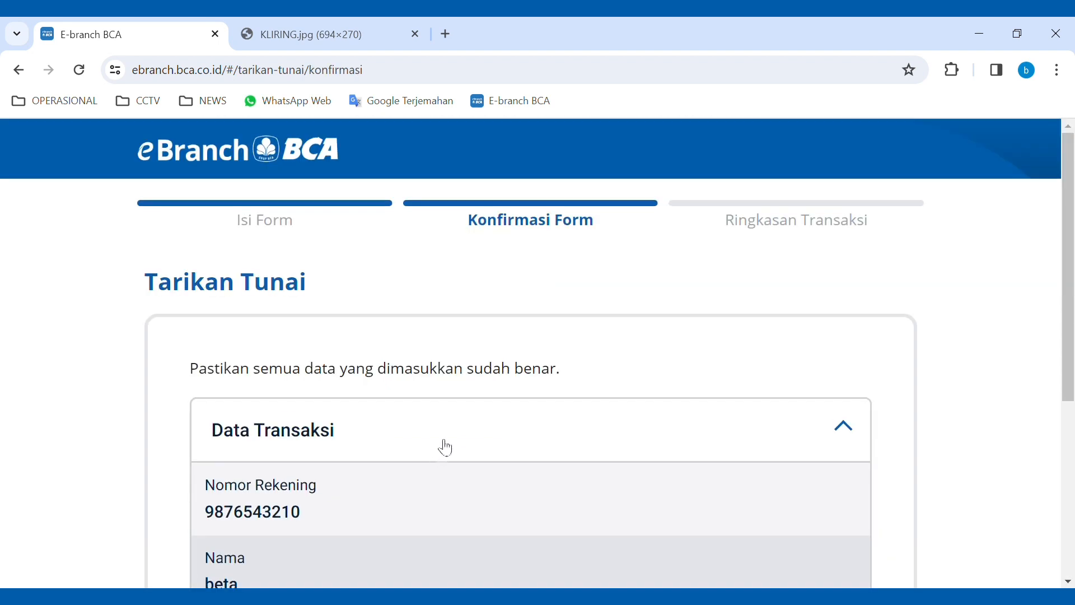
- Review the Tarikan Tunai confirmation details and bring up the eBranch terms of use
scroll(392, 365, "down", 1)
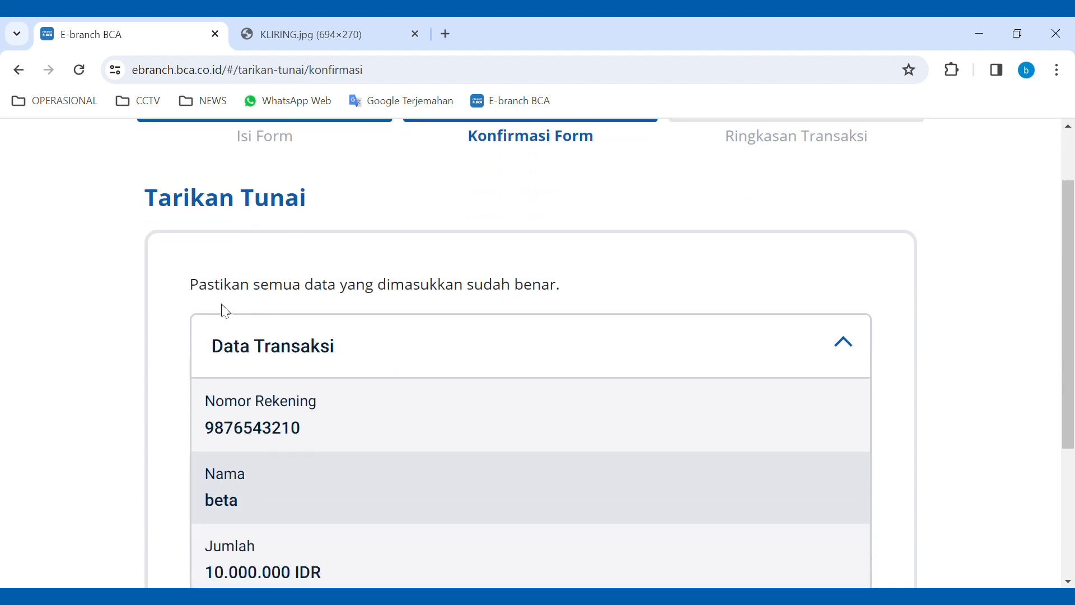
scroll(215, 301, "up", 1)
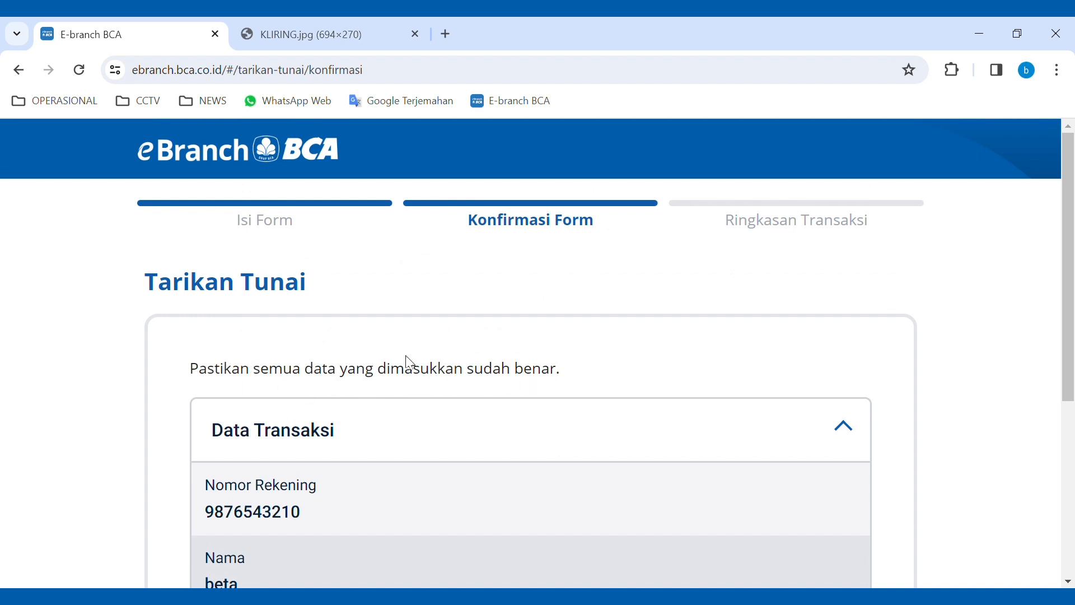
scroll(408, 365, "down", 2)
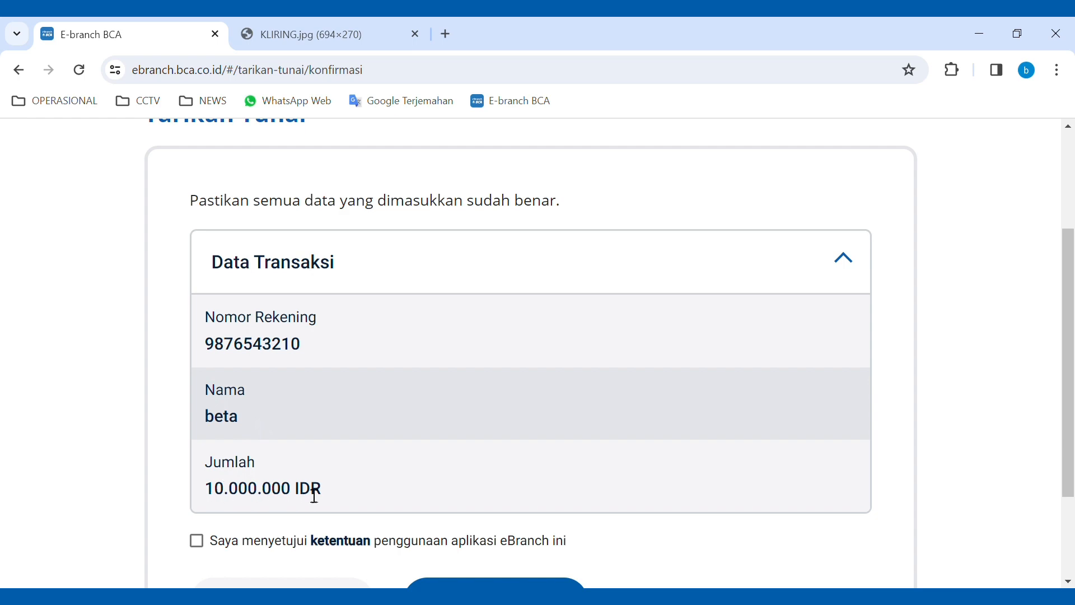
scroll(372, 489, "down", 1)
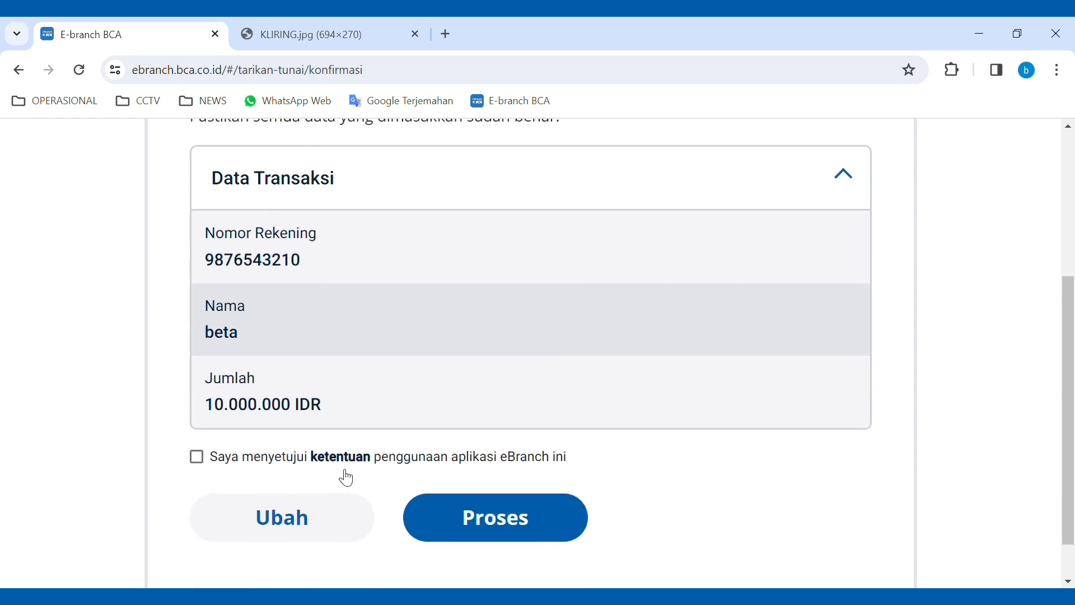
left_click(336, 456)
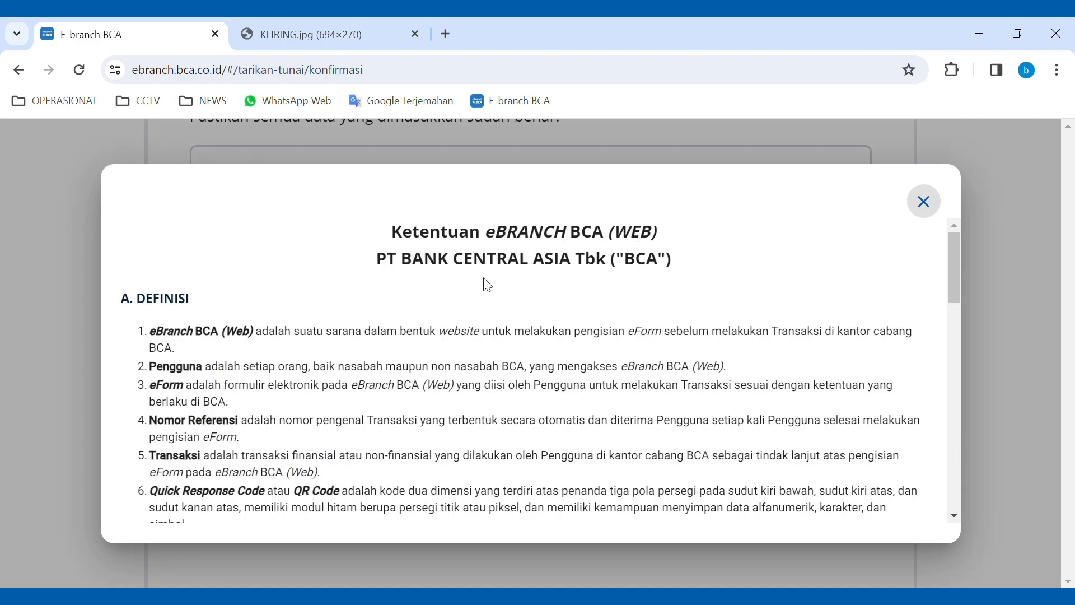
- Read and close the terms, then submit the 10.000.000 IDR withdrawal with Proses
scroll(571, 338, "down", 5)
scroll(568, 334, "down", 8)
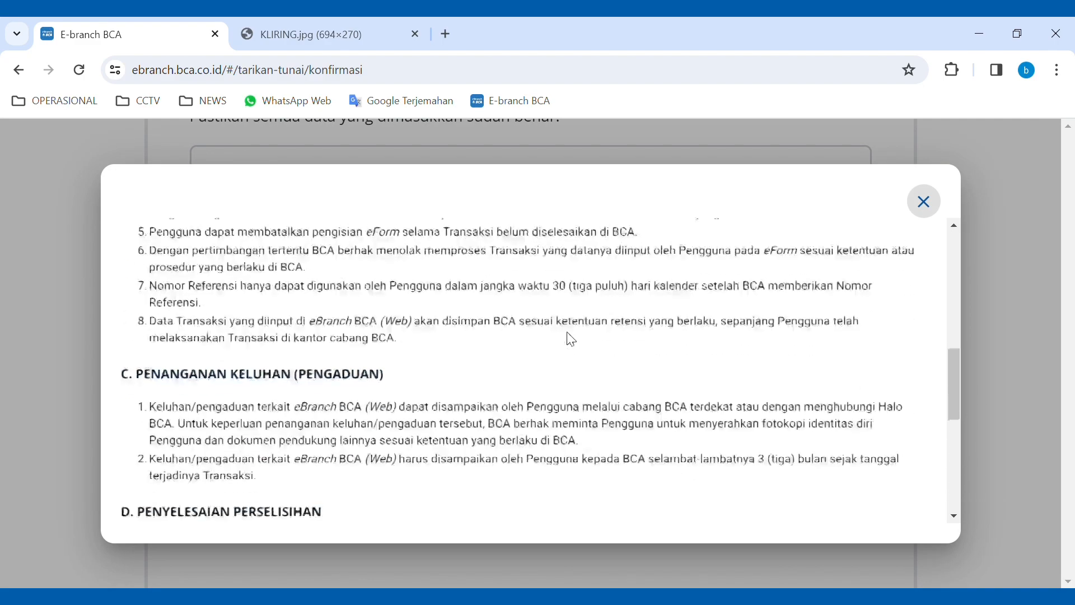
scroll(572, 340, "down", 3)
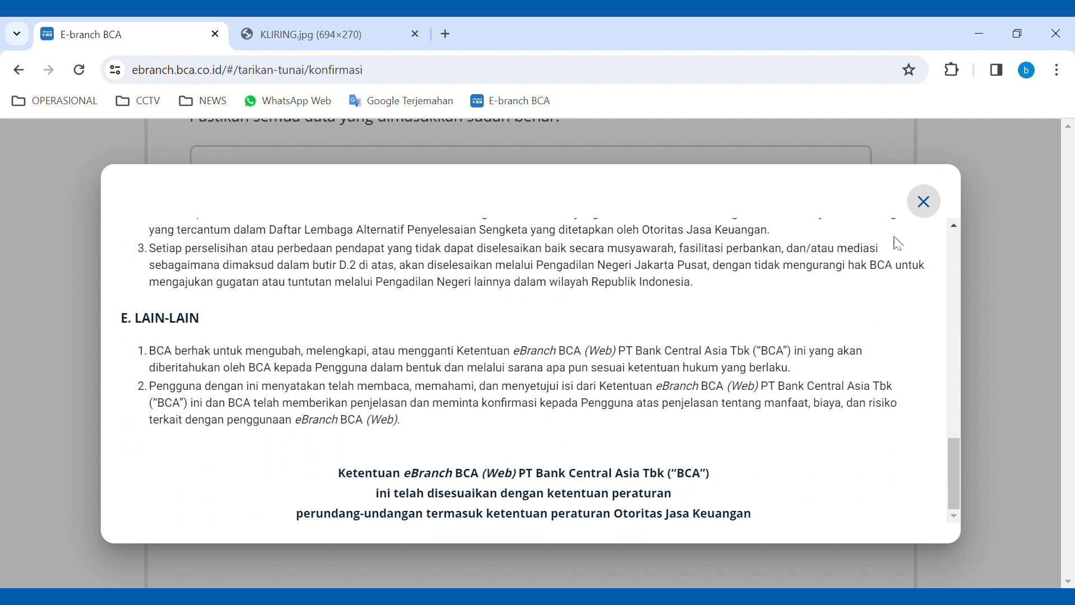
left_click(931, 203)
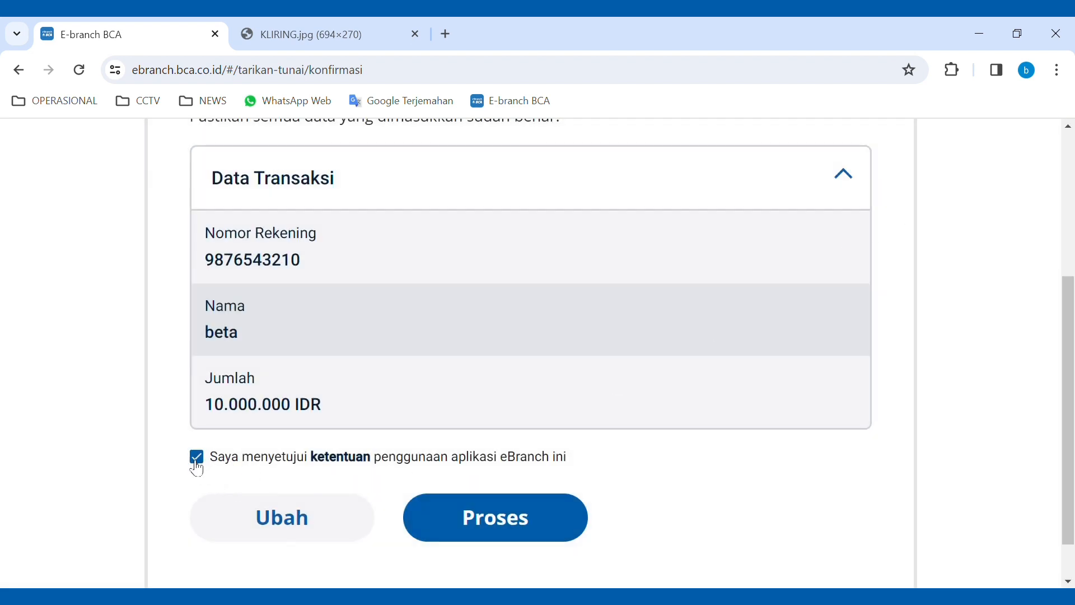
left_click(512, 527)
- Cycle the teller service carousel to Kliring and open a blank Kliring (Warkat Non BCA) form
scroll(493, 426, "down", 3)
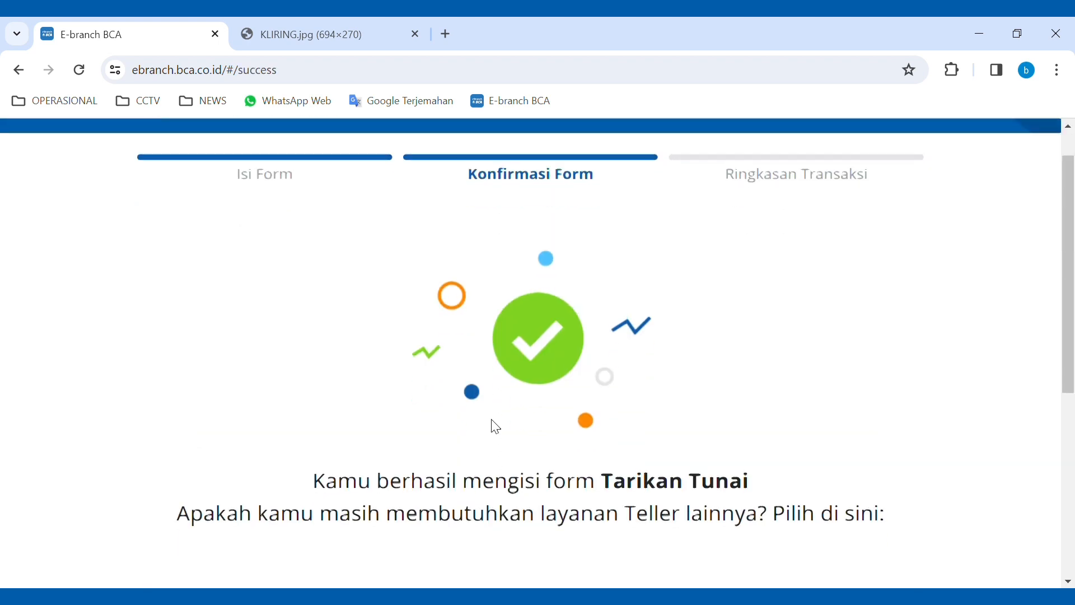
scroll(495, 426, "up", 2)
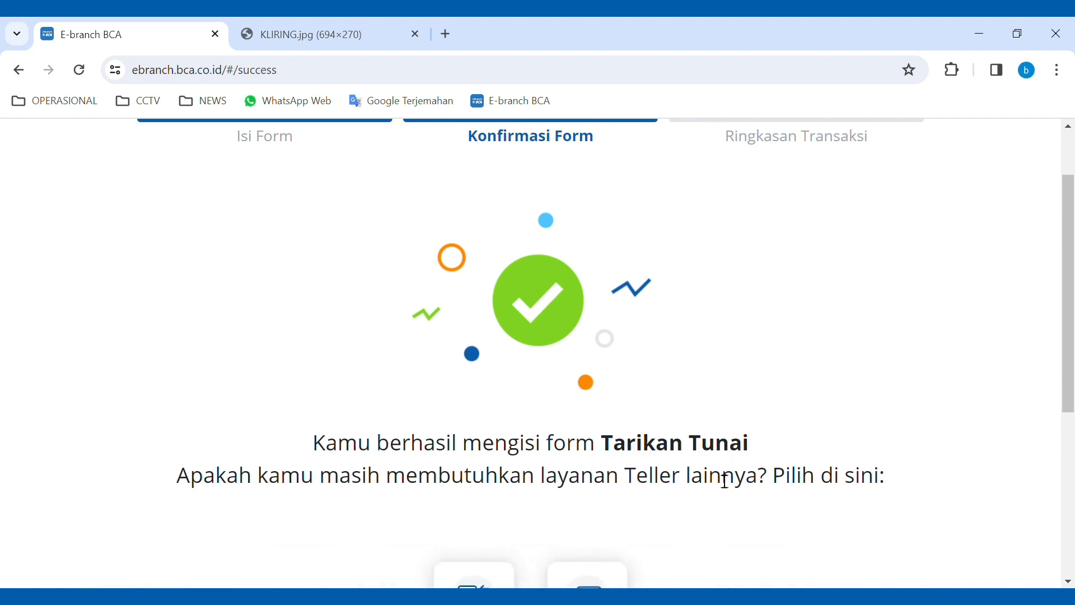
scroll(672, 446, "down", 2)
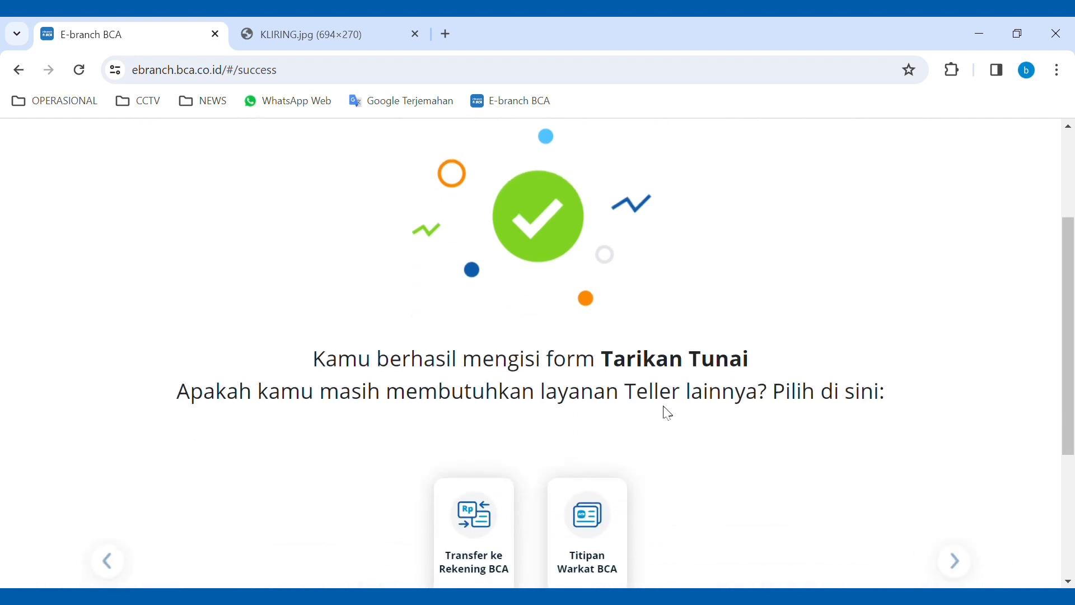
scroll(652, 421, "down", 2)
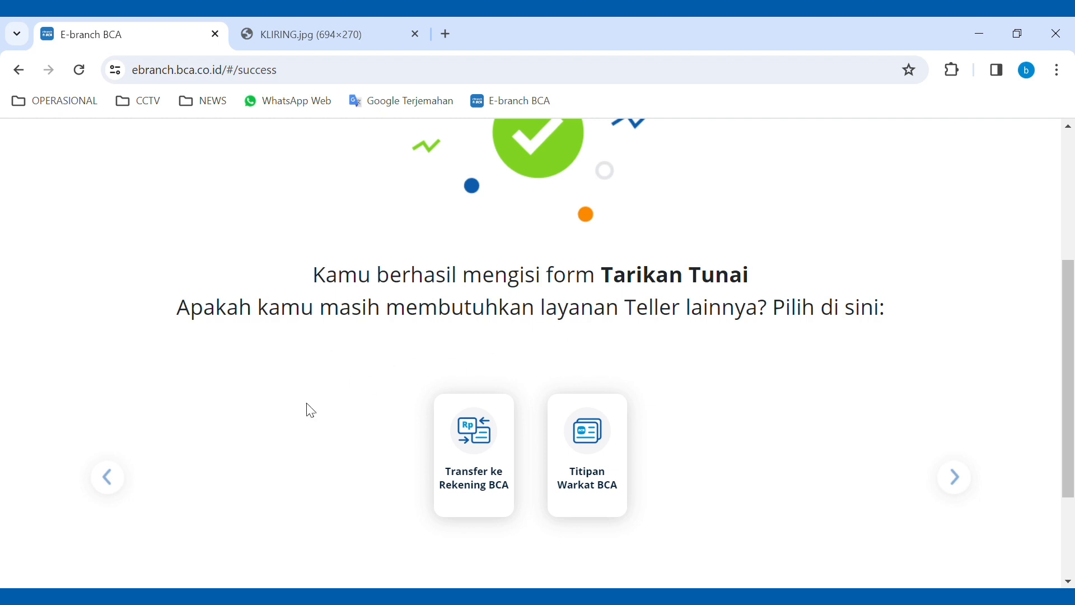
left_click(955, 478)
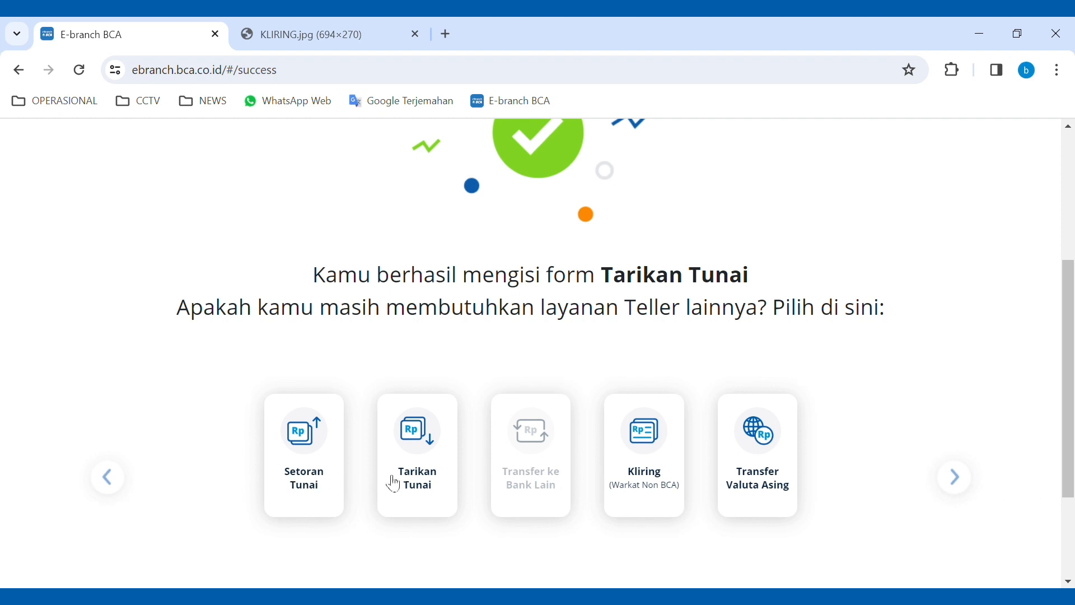
left_click(949, 479)
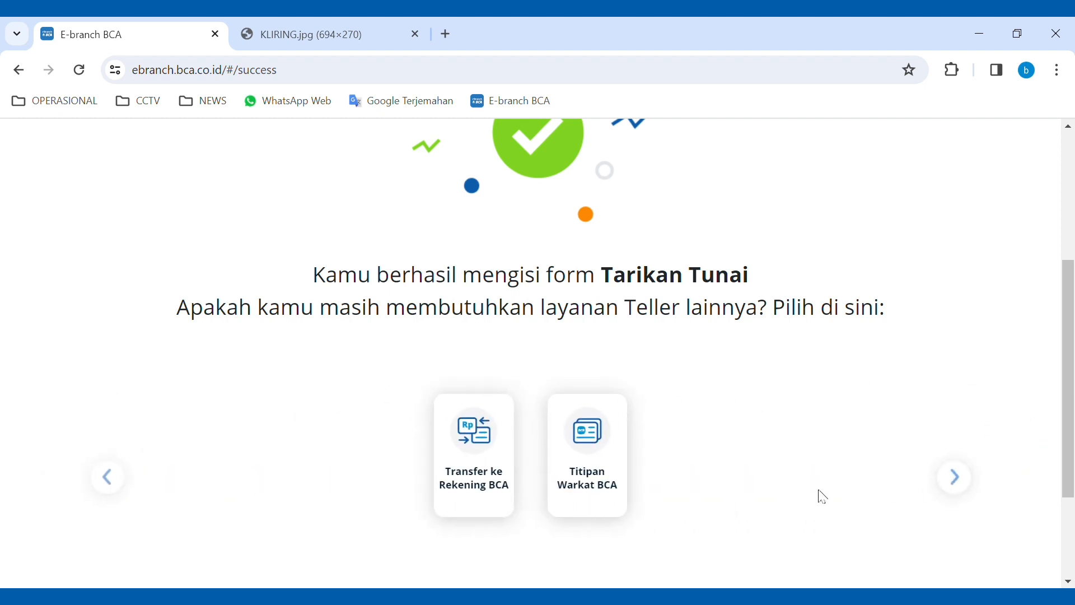
left_click(956, 479)
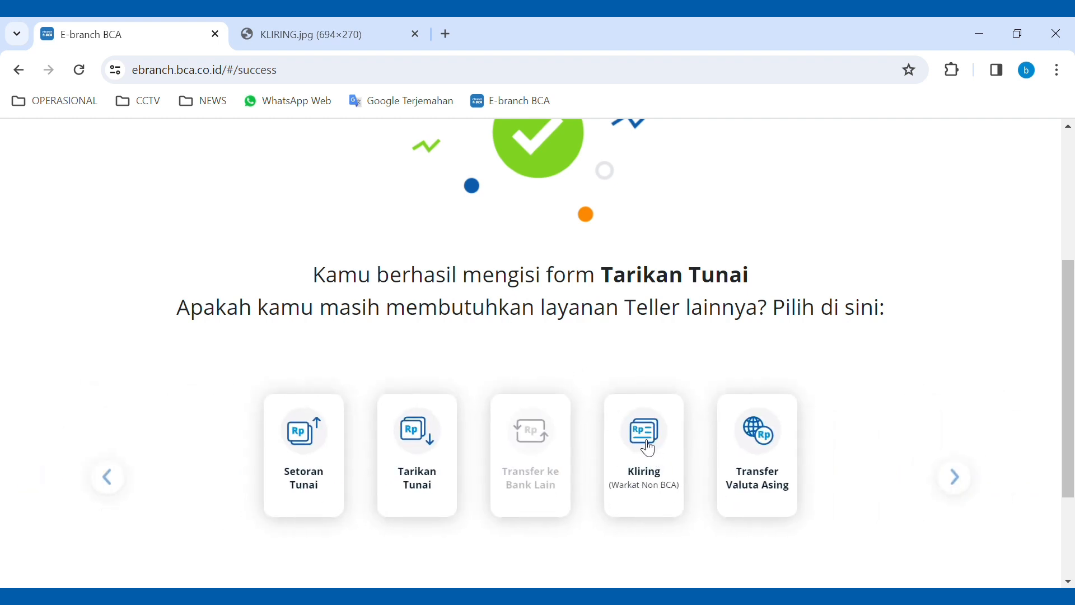
left_click(649, 450)
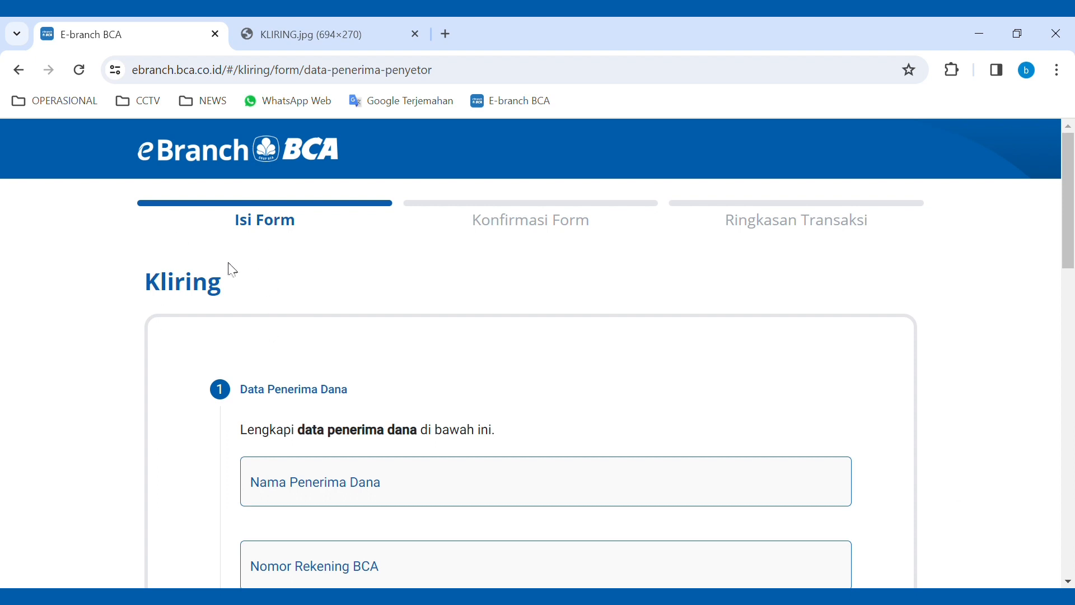
scroll(169, 347, "down", 1)
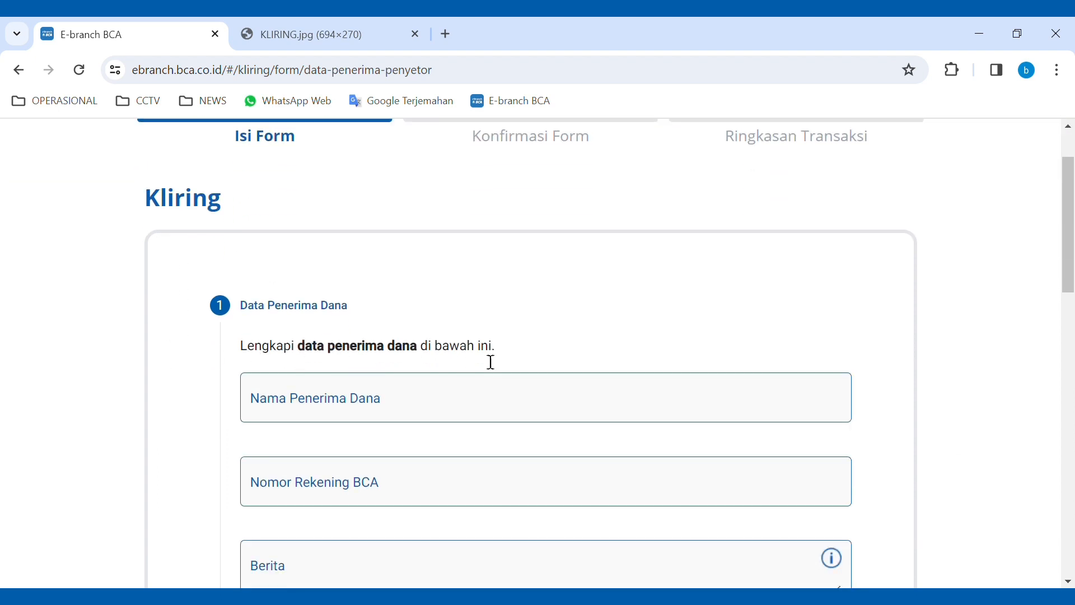
scroll(453, 361, "down", 1)
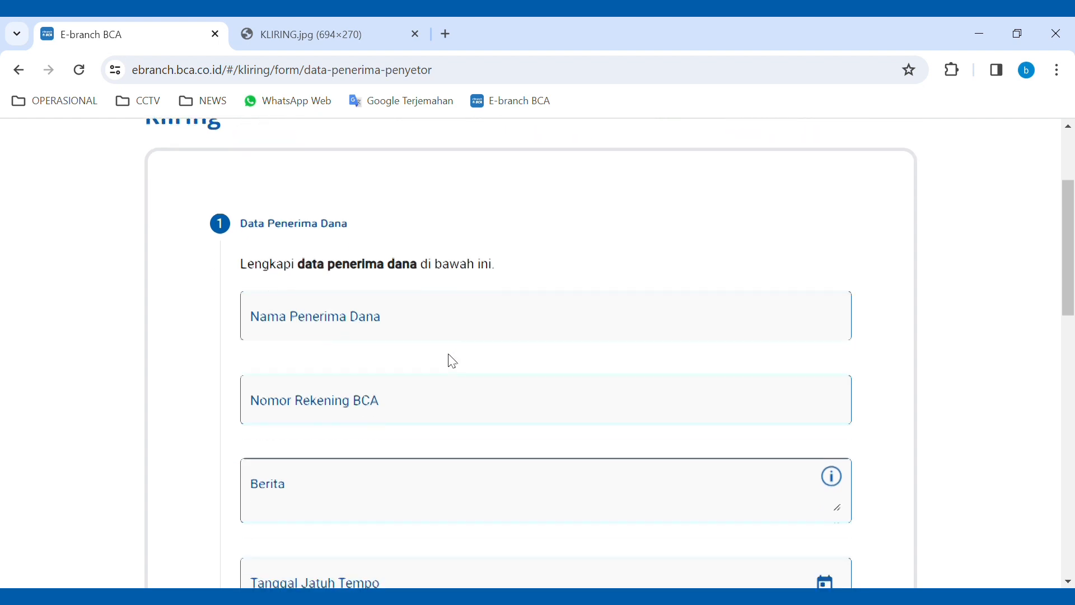
scroll(442, 278, "down", 6)
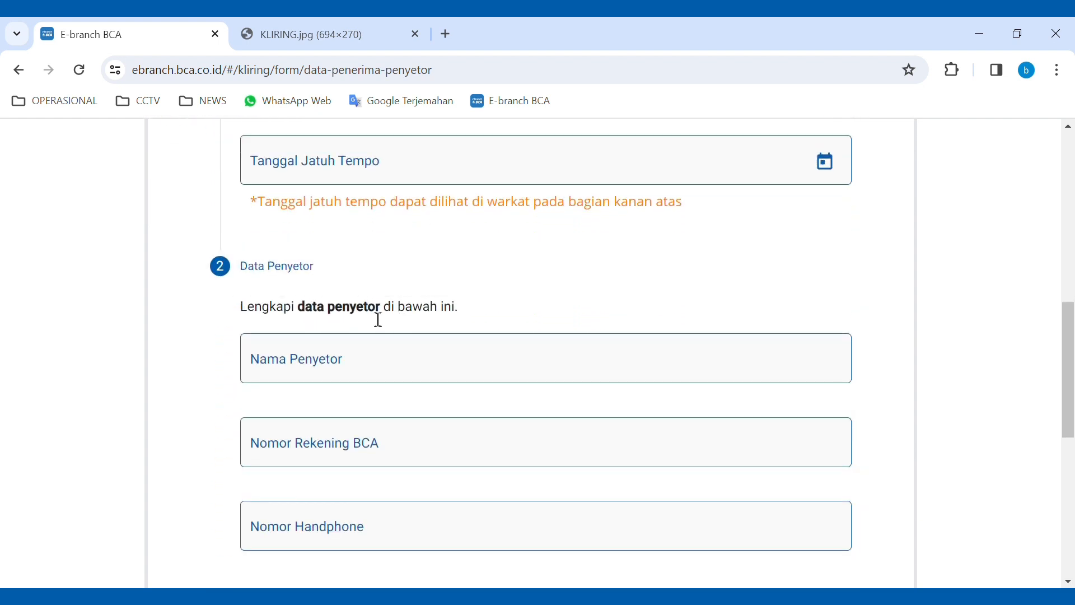
scroll(374, 338, "up", 3)
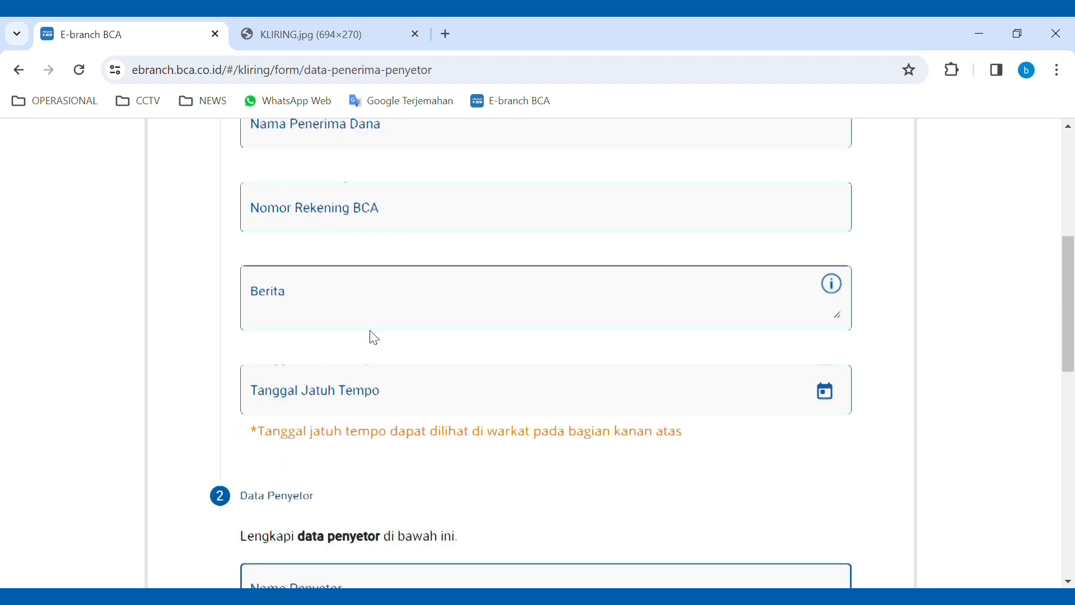
scroll(374, 338, "up", 6)
scroll(358, 331, "down", 3)
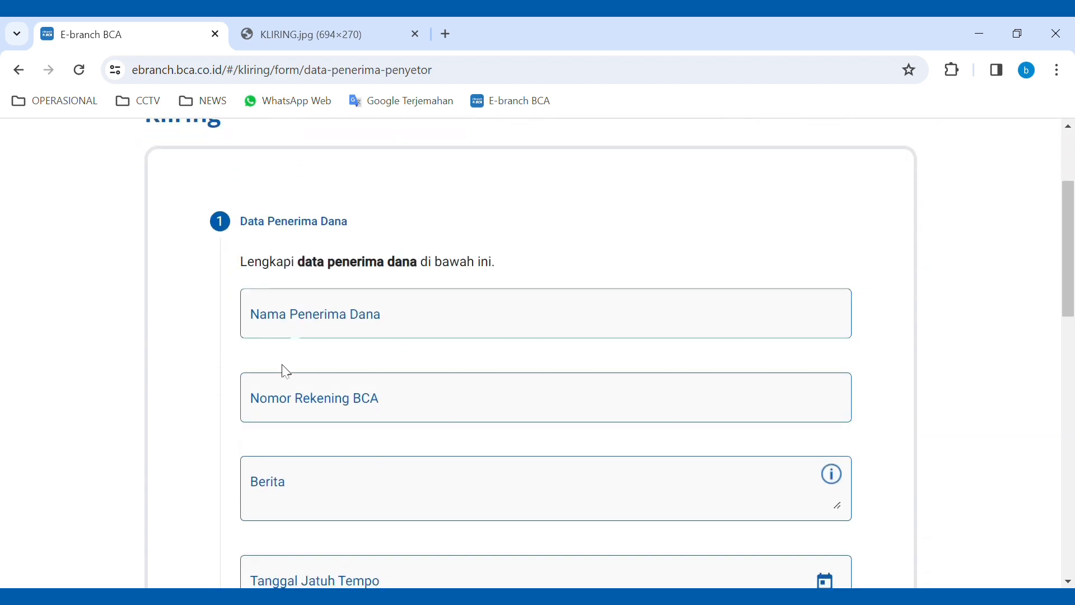
- Enter the payee's name and BCA account number, and set Berita to 'penjualan'
left_click(358, 328)
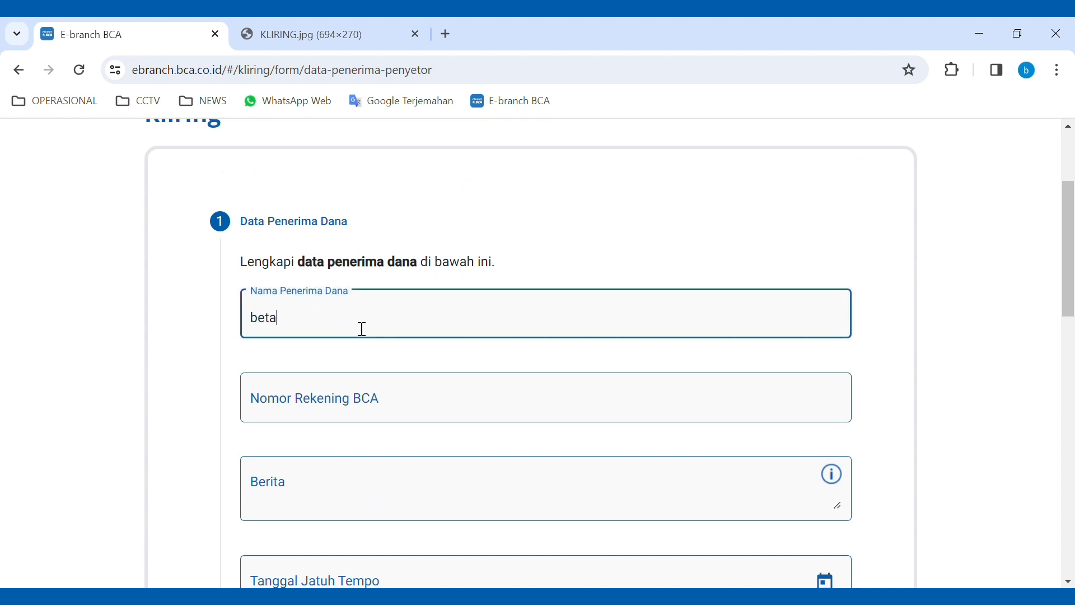
left_click(384, 400)
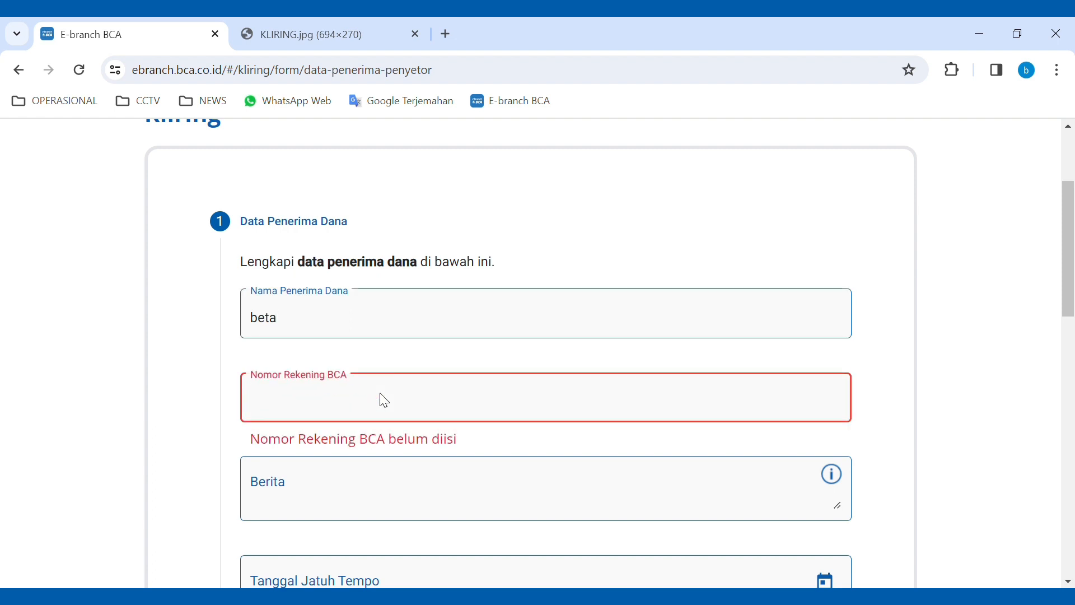
type("9")
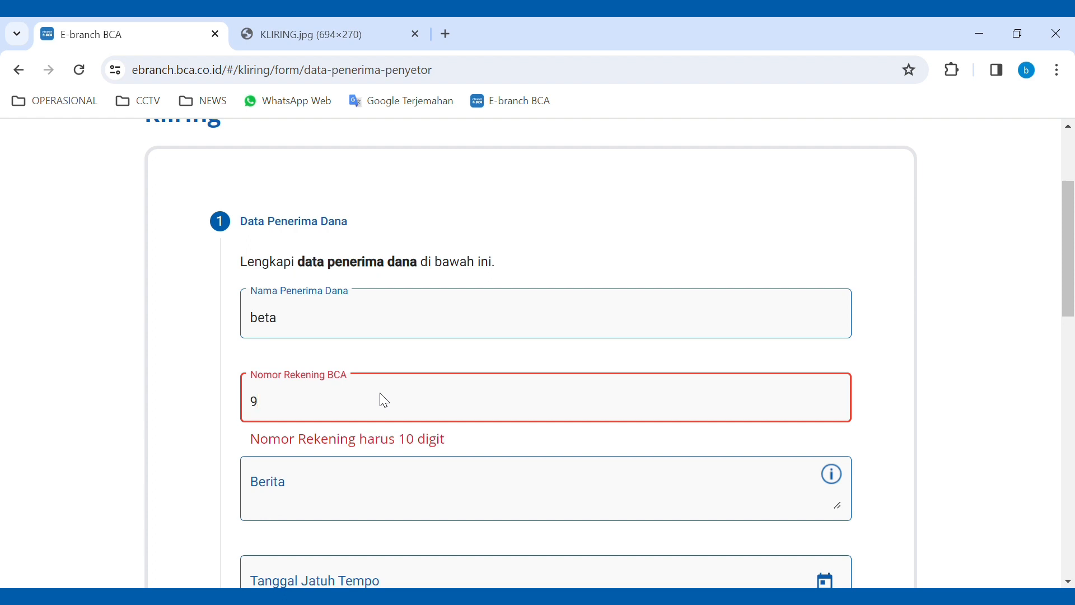
type("876543210")
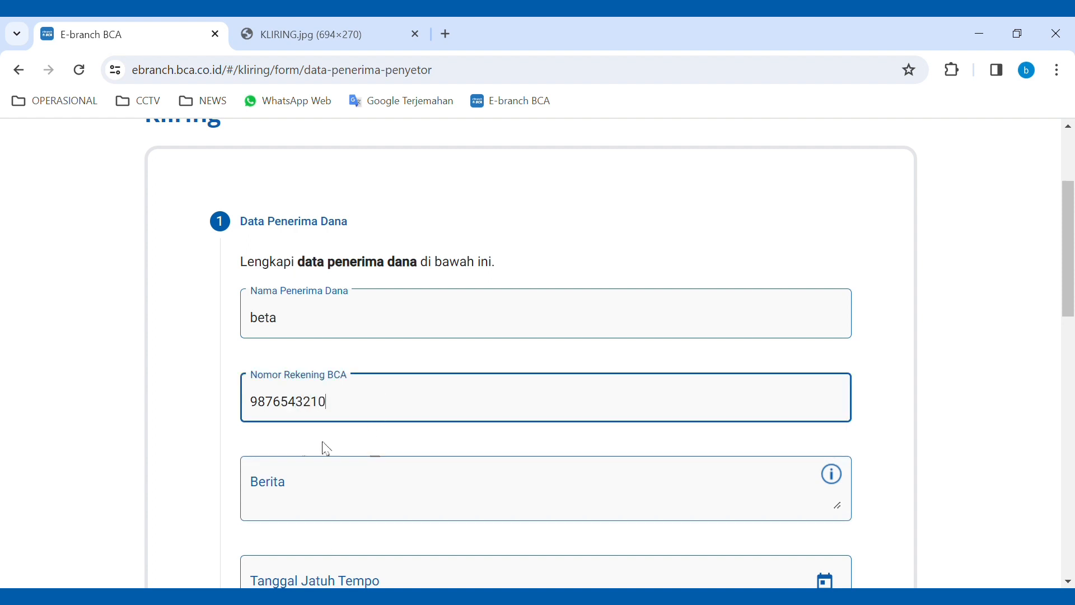
scroll(357, 493, "down", 1)
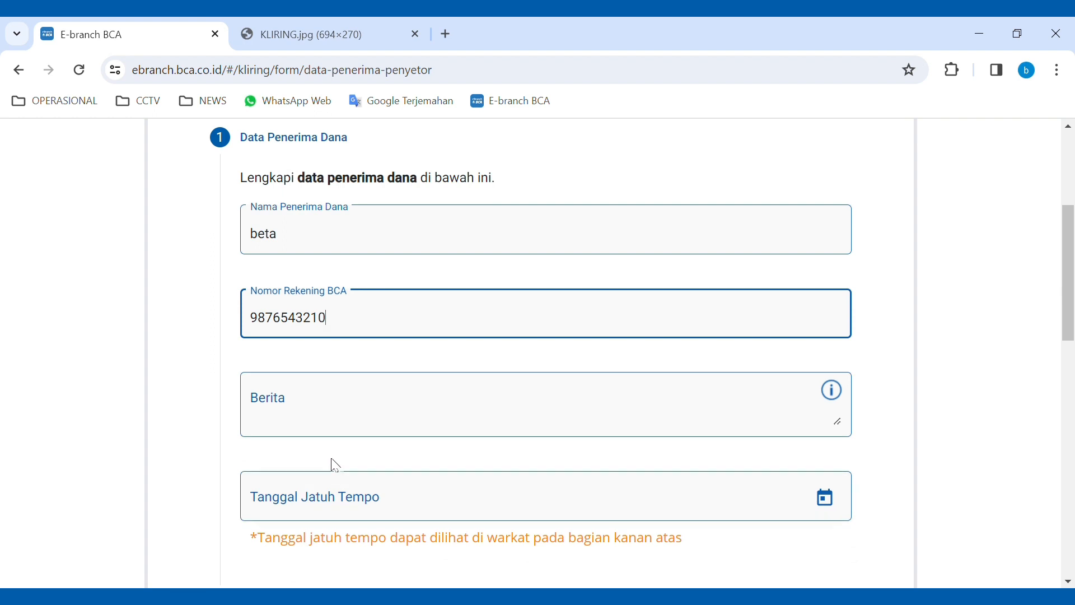
left_click(306, 420)
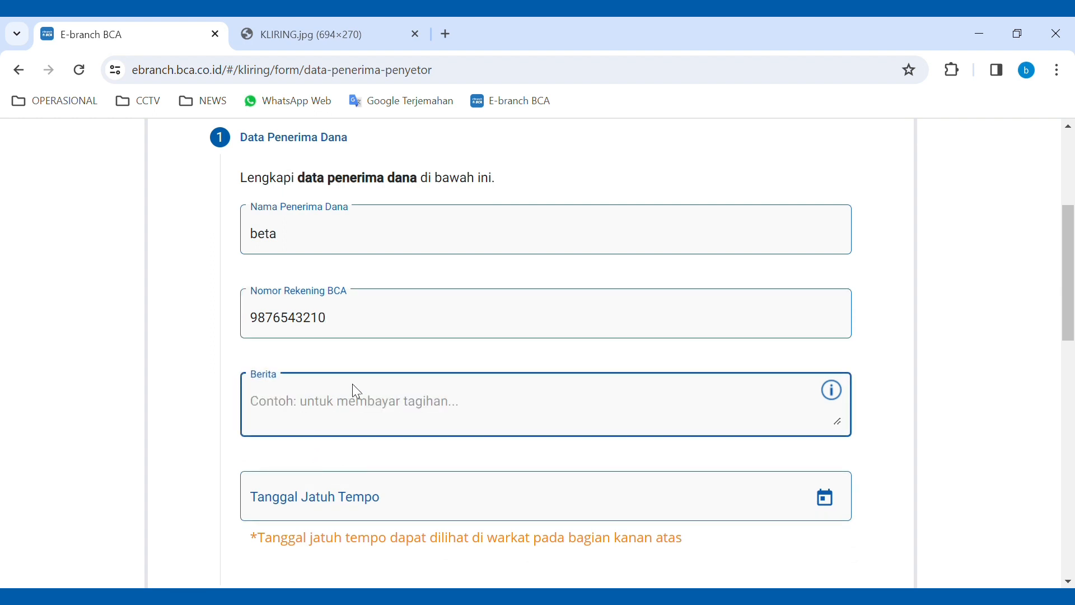
type("penj")
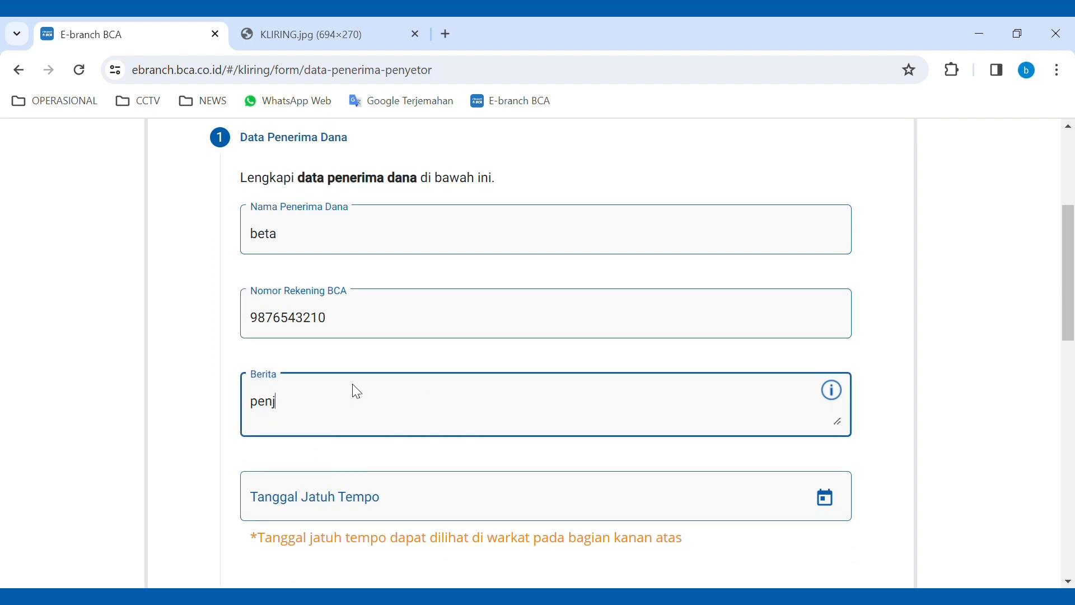
type("ualan")
- Compare the payee entries against the KLIRING.jpg cheque image, then return to the form
scroll(379, 464, "down", 1)
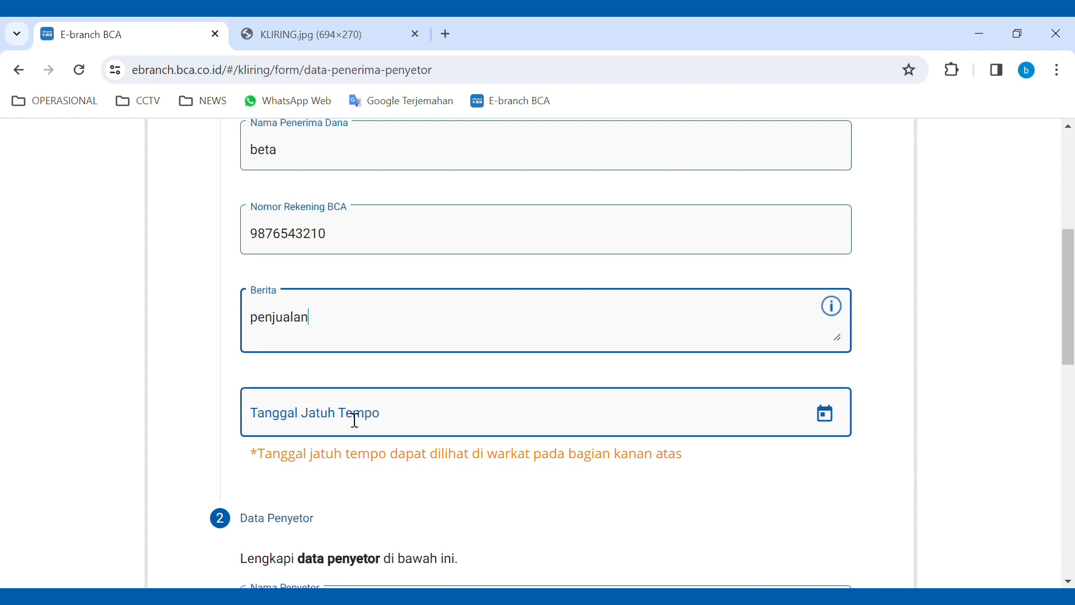
scroll(348, 430, "up", 1)
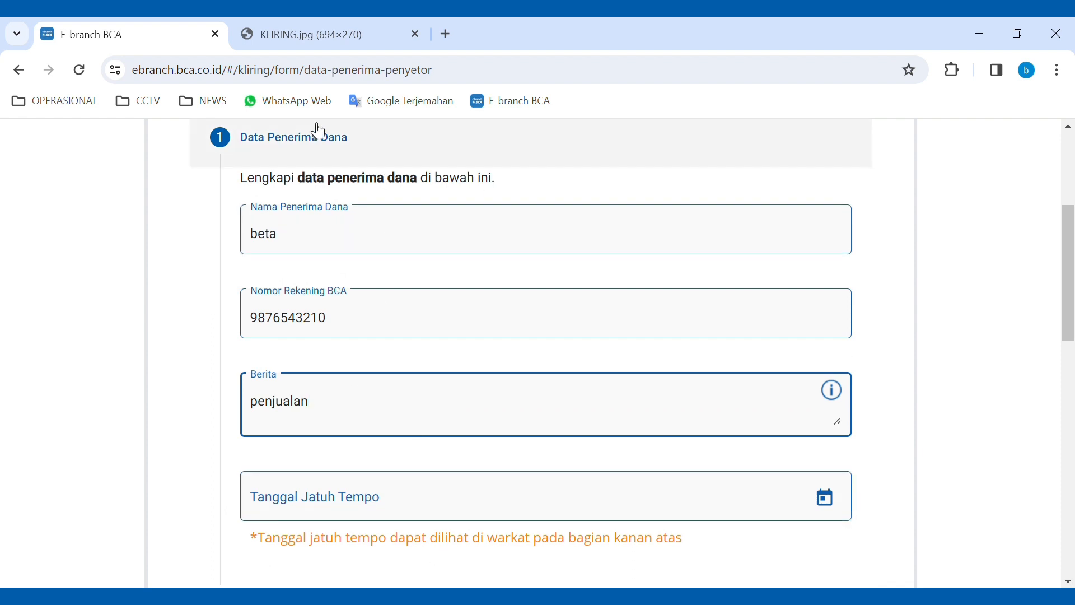
left_click(340, 31)
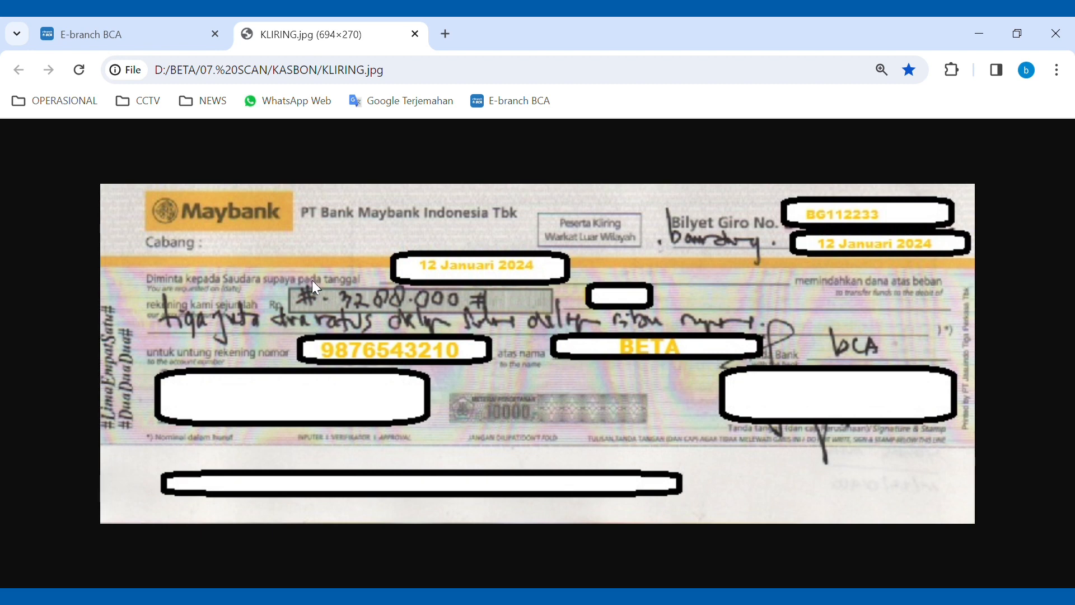
left_click(162, 33)
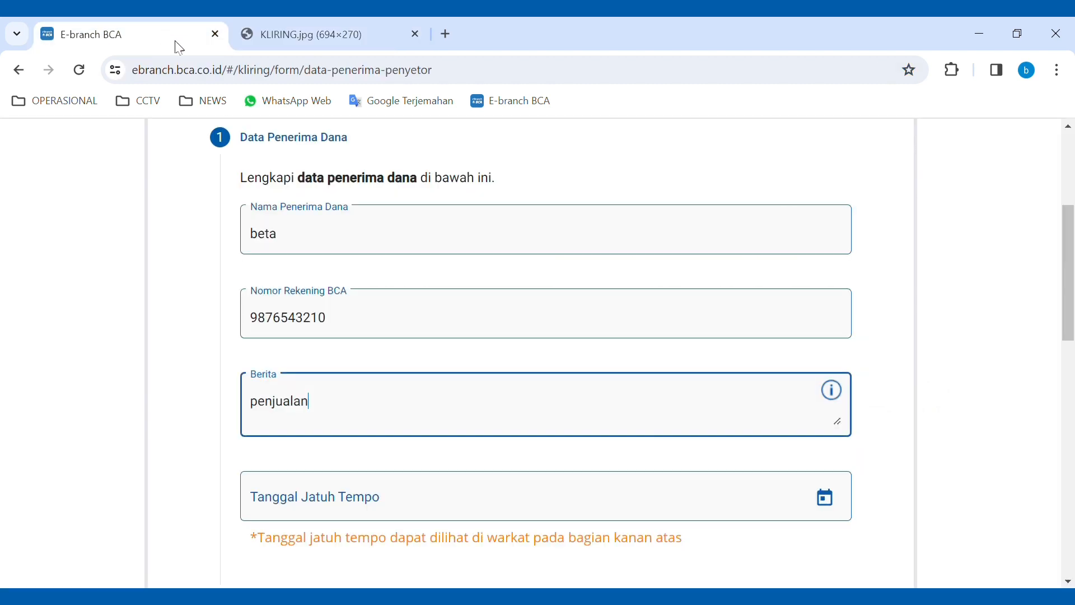
- Set the cheque due date to 12 January 2024
left_click(826, 502)
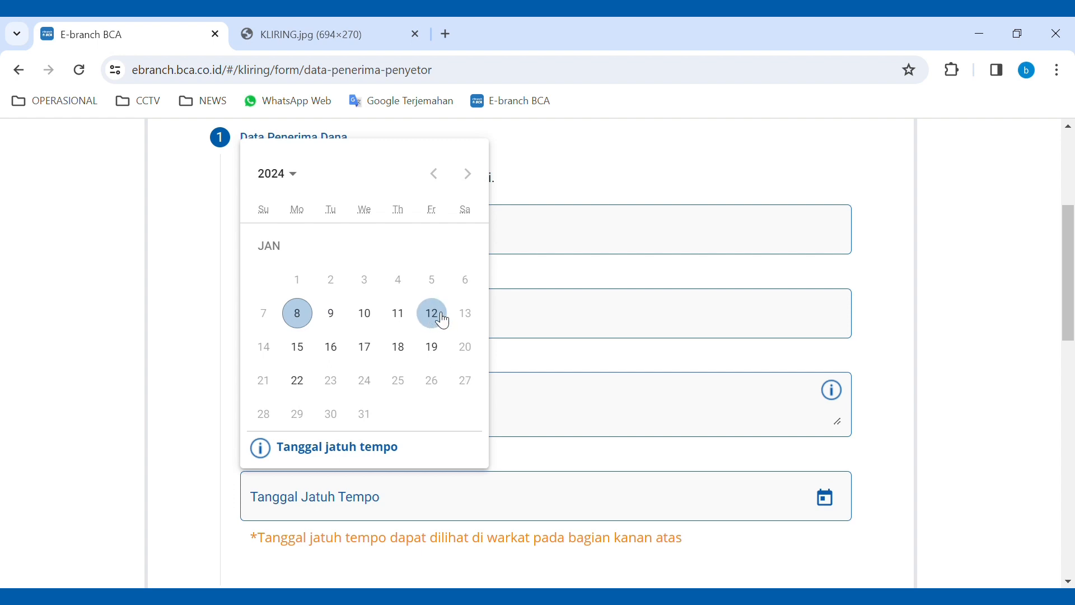
left_click(442, 321)
scroll(437, 420, "down", 2)
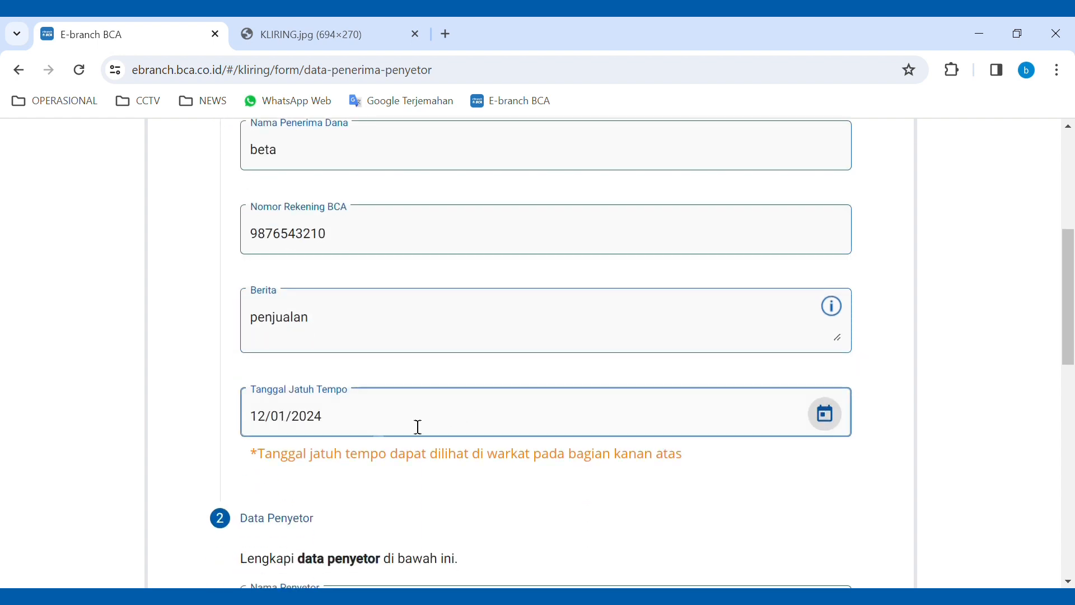
scroll(427, 473, "down", 1)
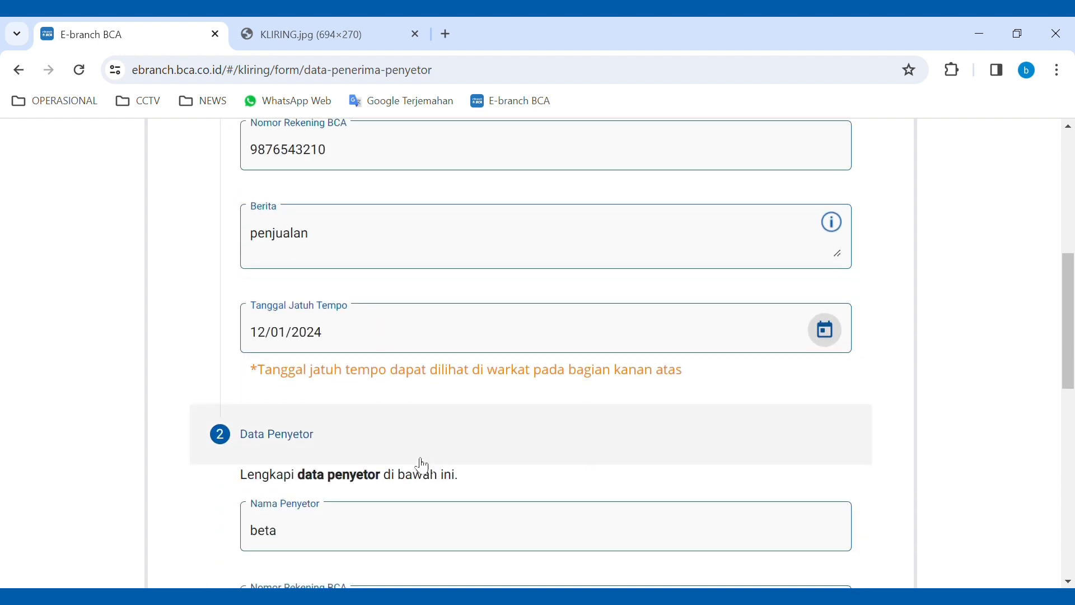
- Enter the depositor's mobile phone number in the Data Penyetor section
scroll(420, 463, "up", 1)
scroll(375, 447, "down", 1)
scroll(308, 442, "down", 1)
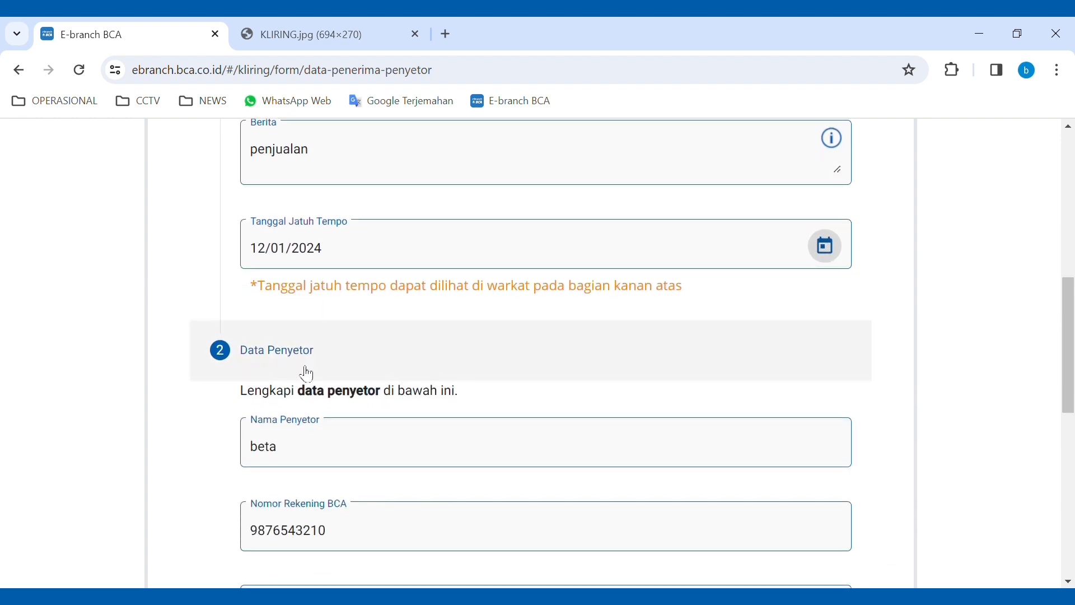
scroll(303, 382, "down", 1)
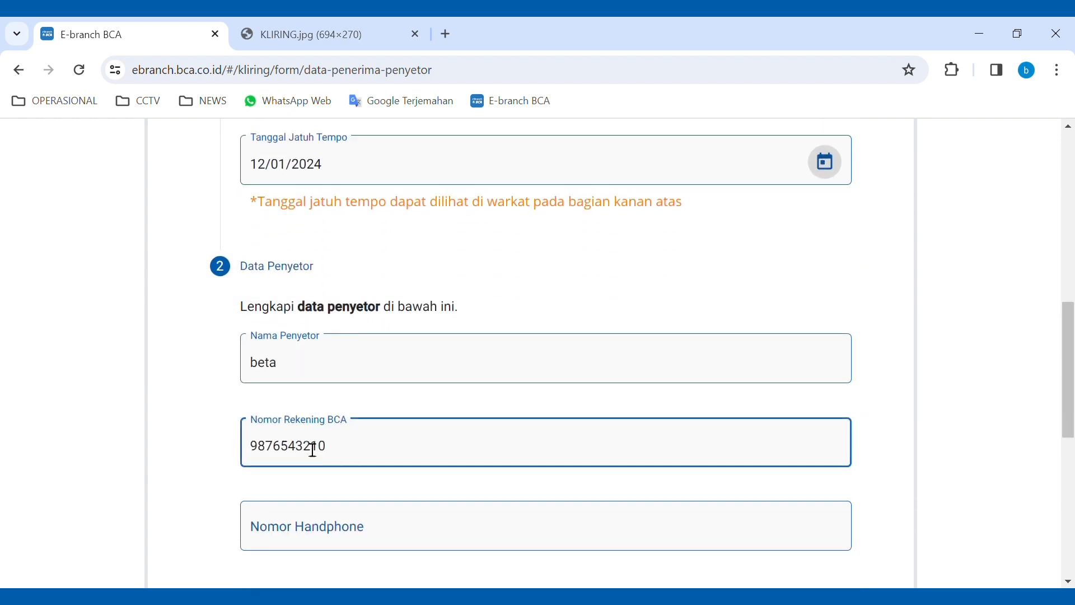
scroll(364, 448, "down", 2)
scroll(296, 308, "up", 1)
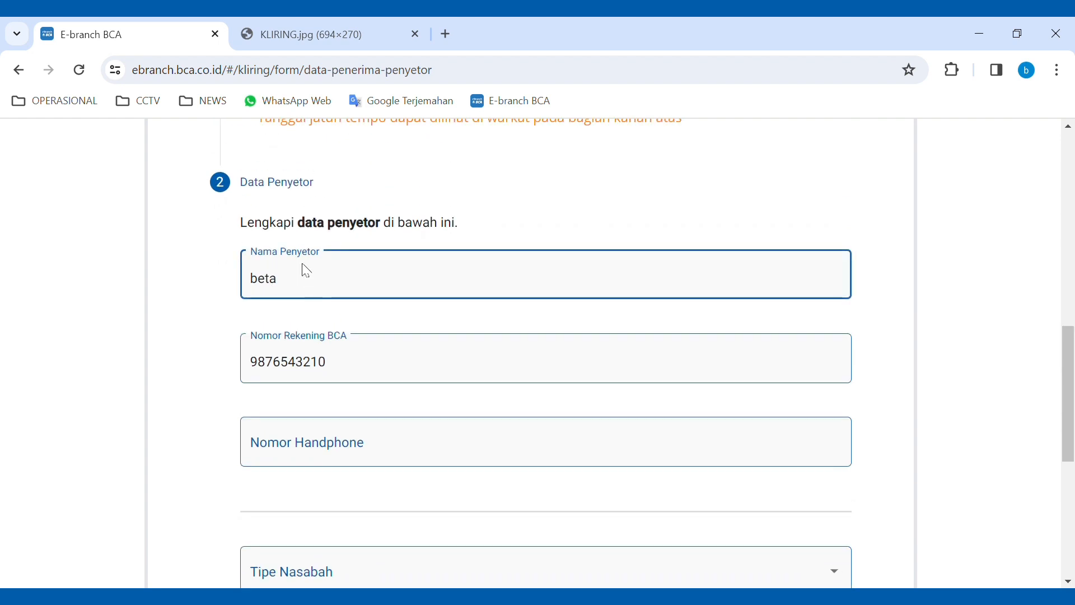
scroll(355, 353, "down", 1)
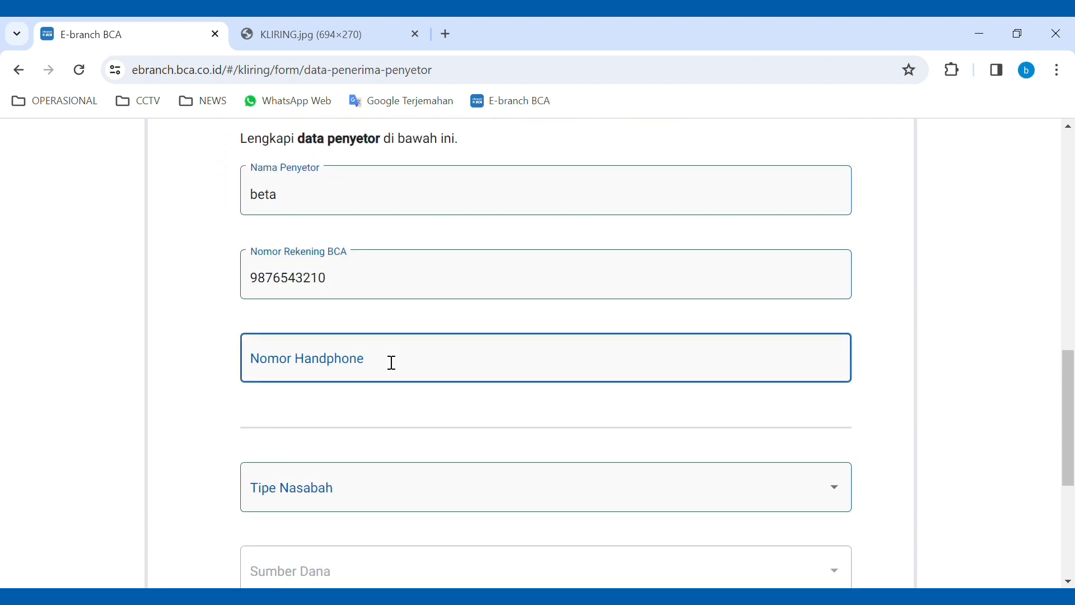
left_click(348, 372)
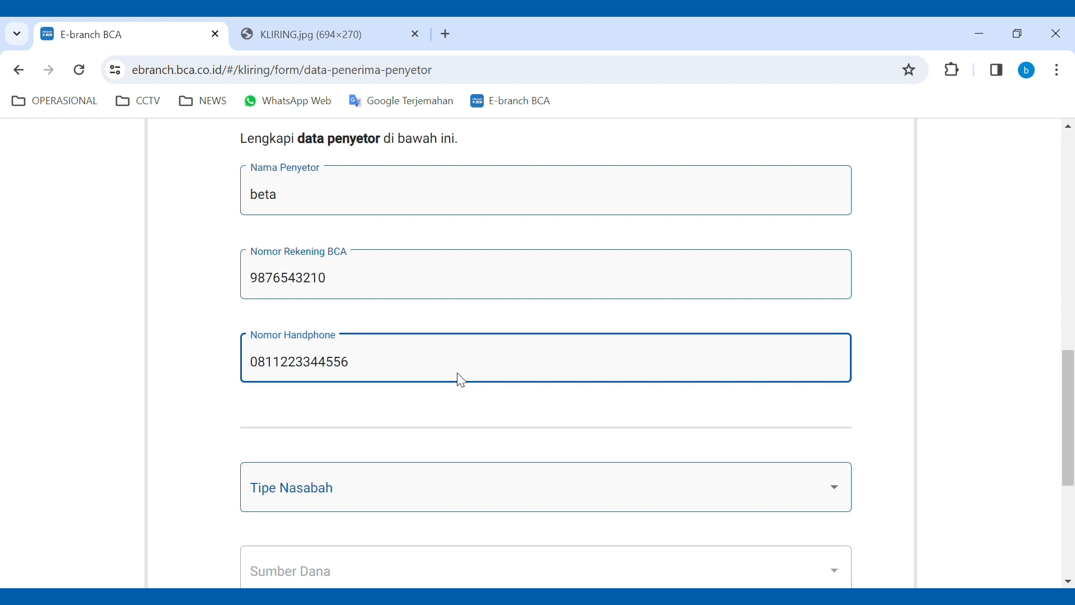
scroll(462, 381, "down", 3)
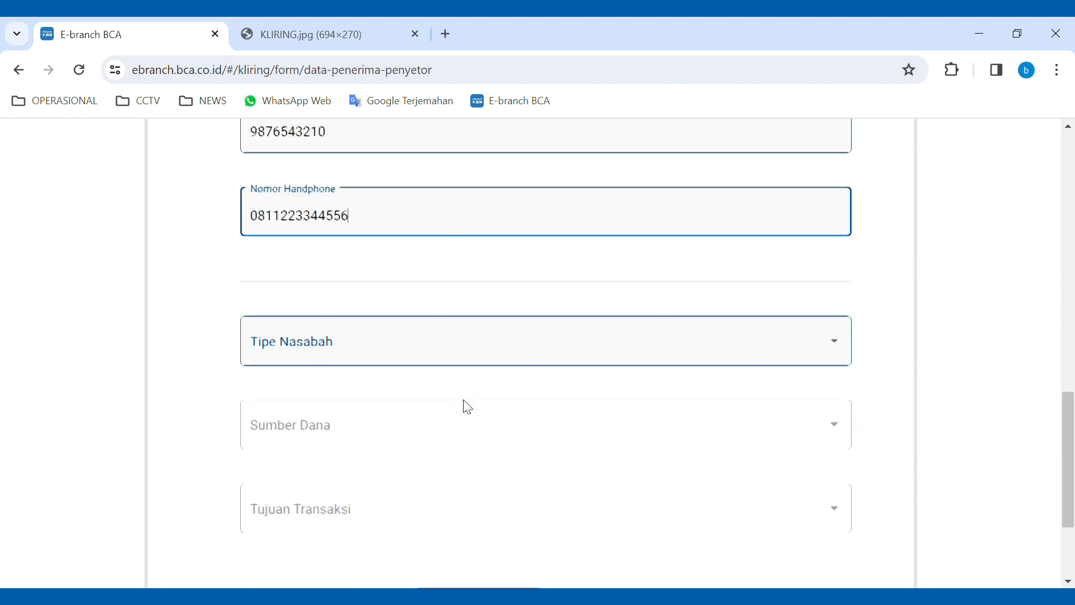
- Set Tipe Nasabah to Individu, with Dana Pensiun as an initial source of funds
left_click(413, 330)
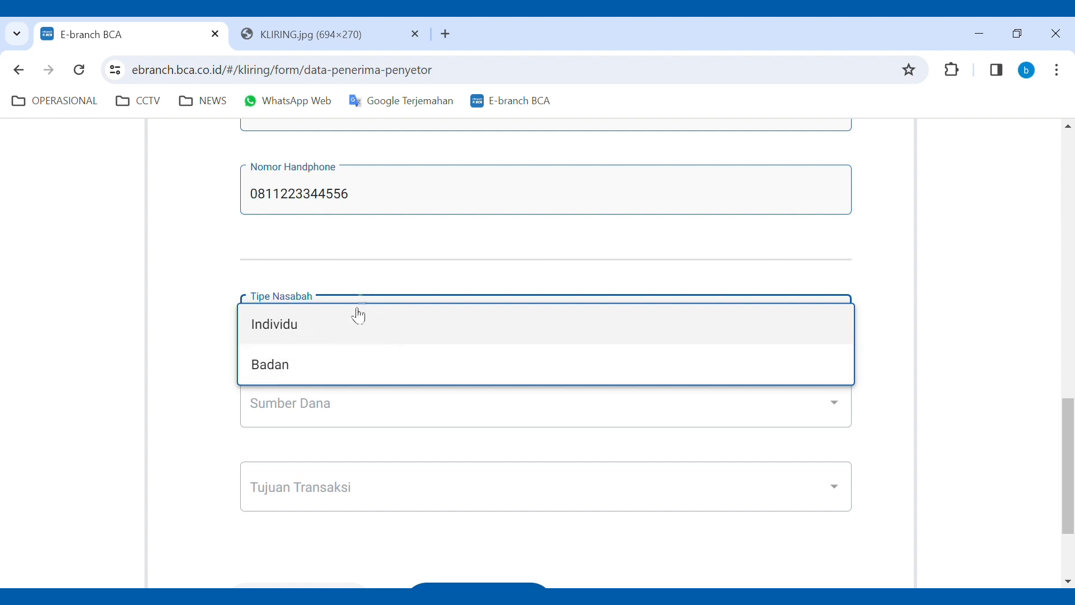
left_click(300, 327)
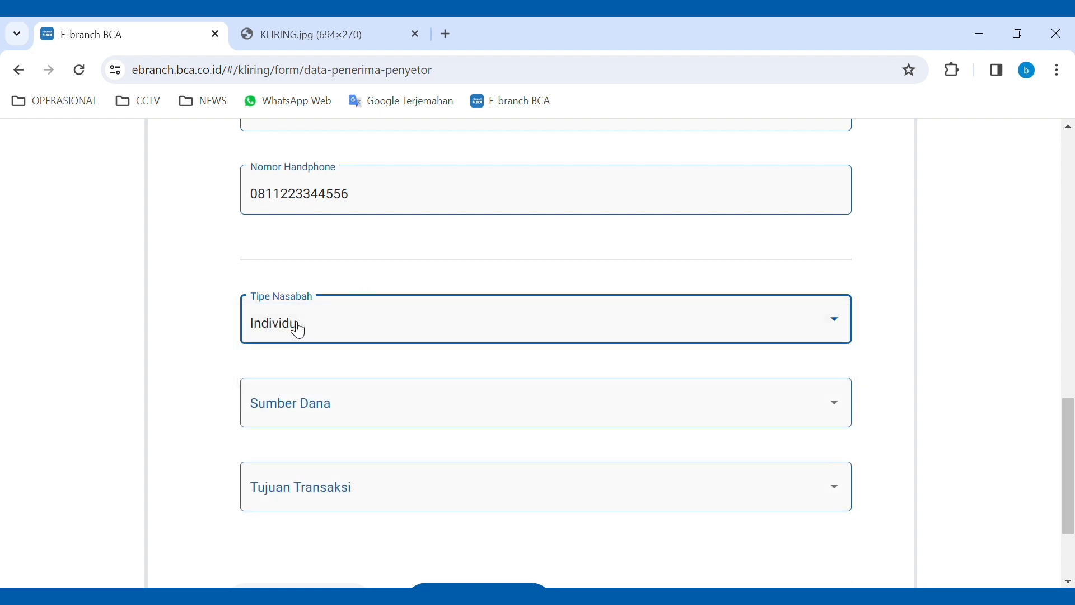
left_click(314, 404)
left_click(314, 403)
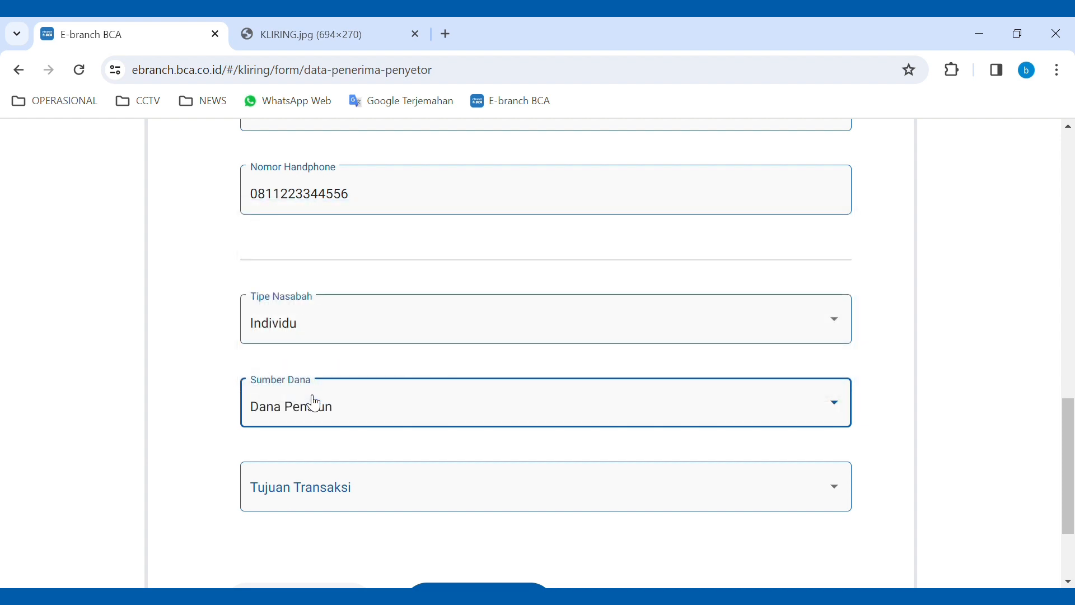
- Change Sumber Dana from Dana Pensiun to Hasil Usaha
left_click(404, 414)
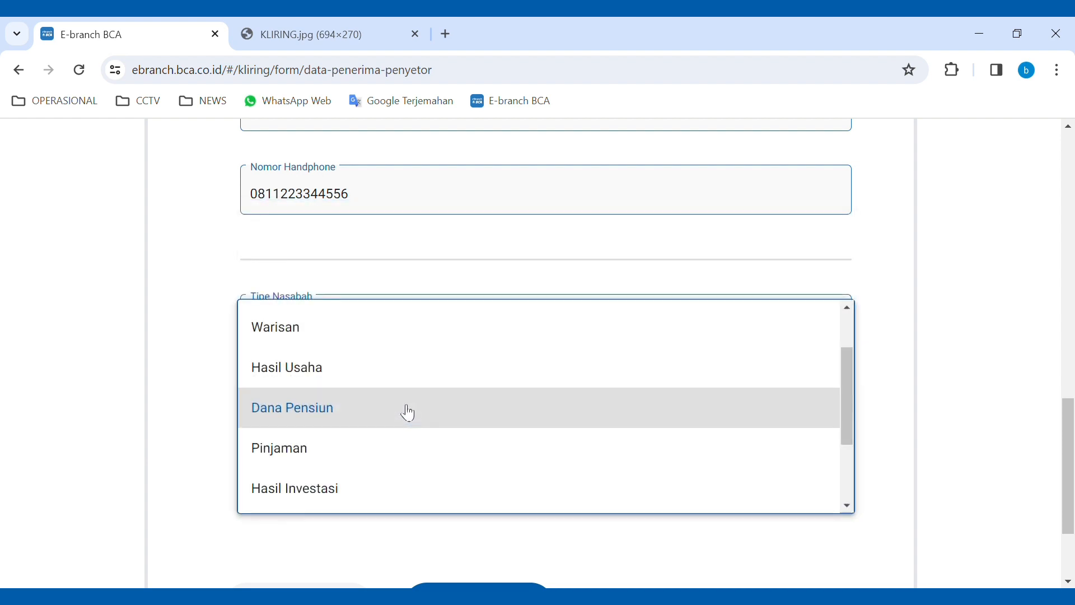
scroll(402, 372, "up", 2)
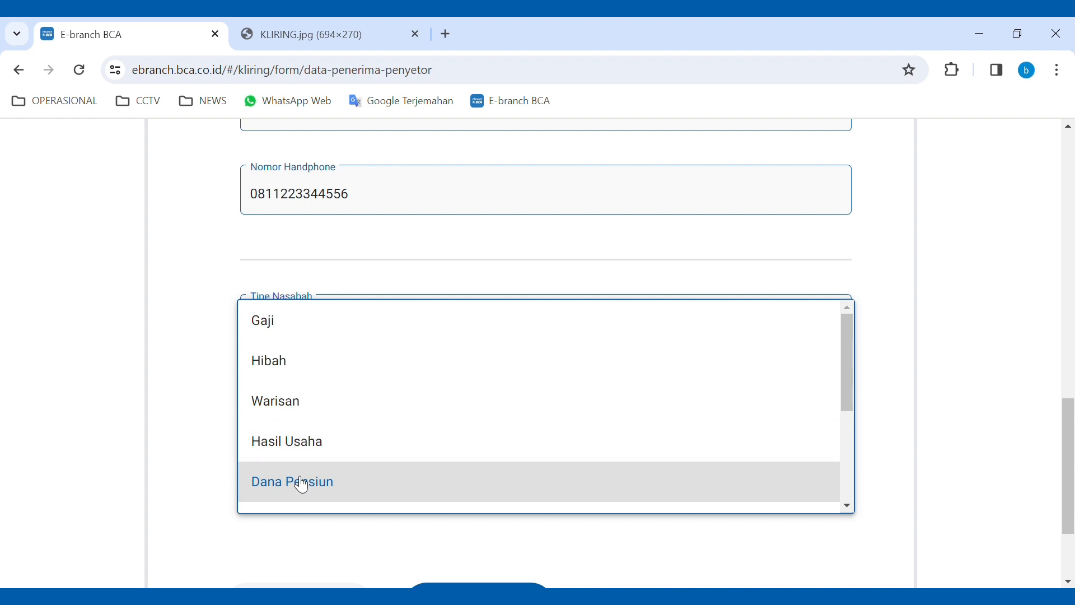
scroll(302, 485, "down", 2)
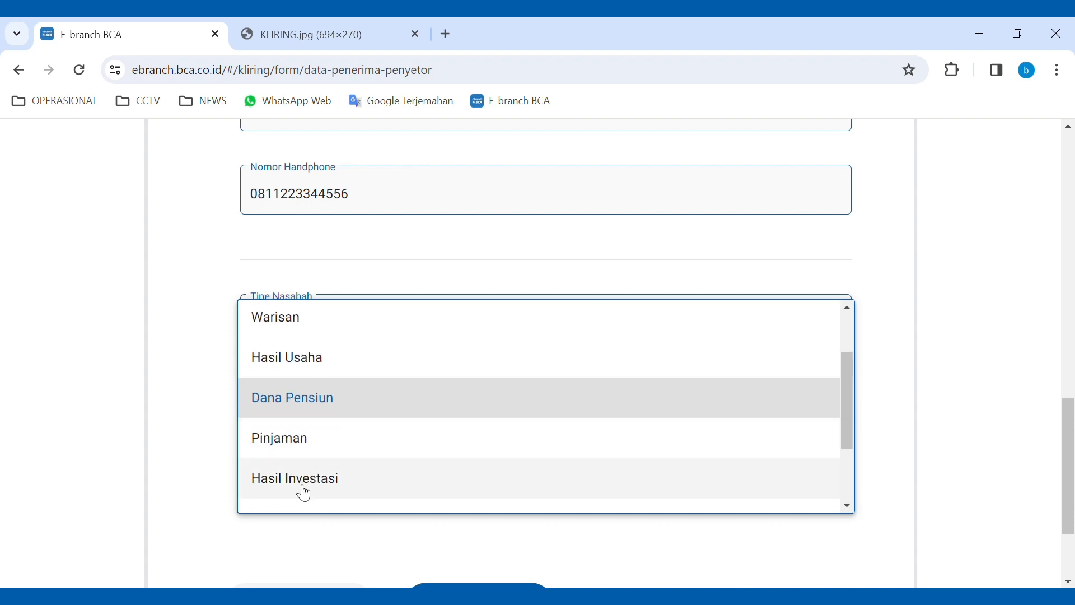
scroll(313, 488, "down", 2)
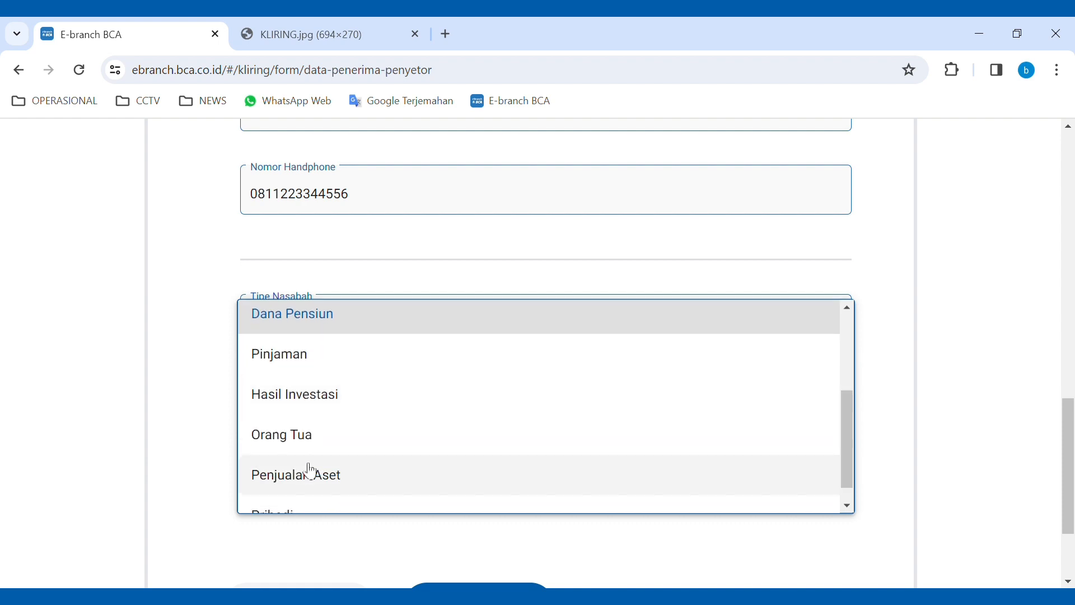
scroll(317, 435, "down", 1)
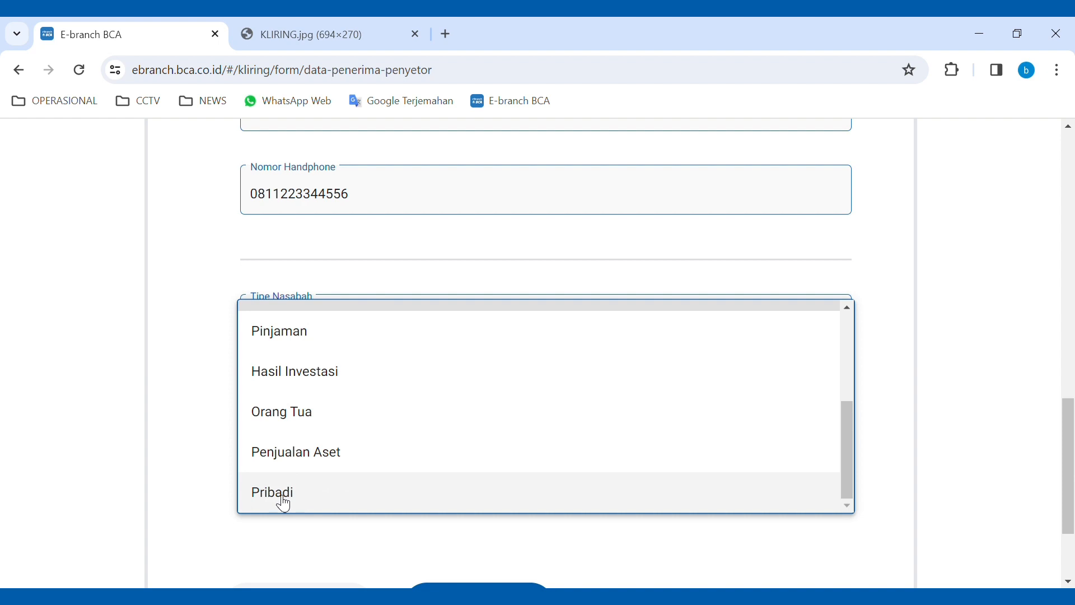
scroll(284, 504, "down", 2)
scroll(312, 412, "up", 3)
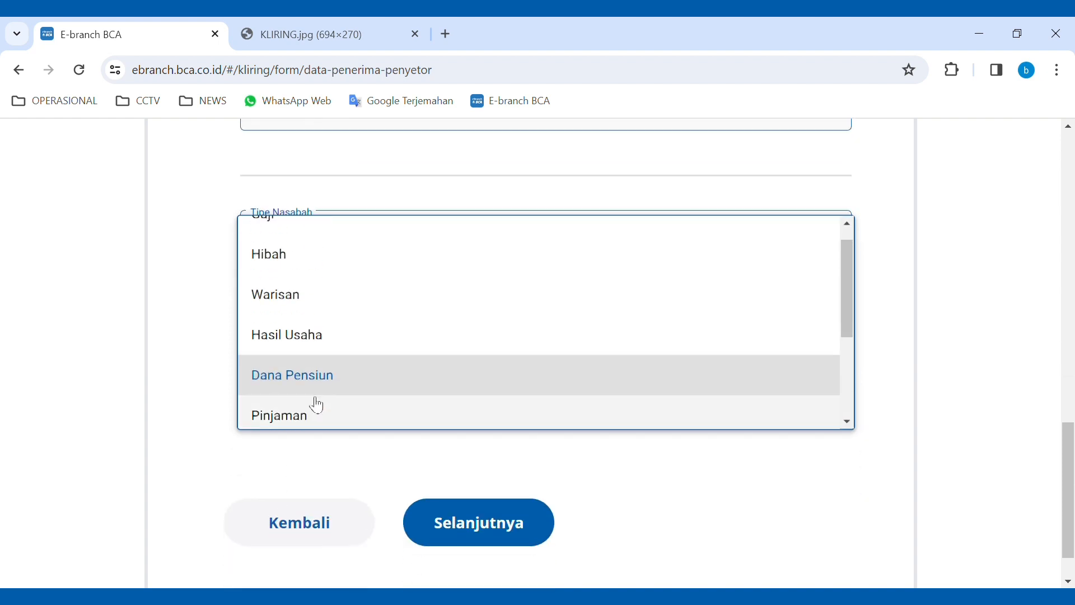
scroll(317, 404, "up", 1)
scroll(415, 250, "up", 2)
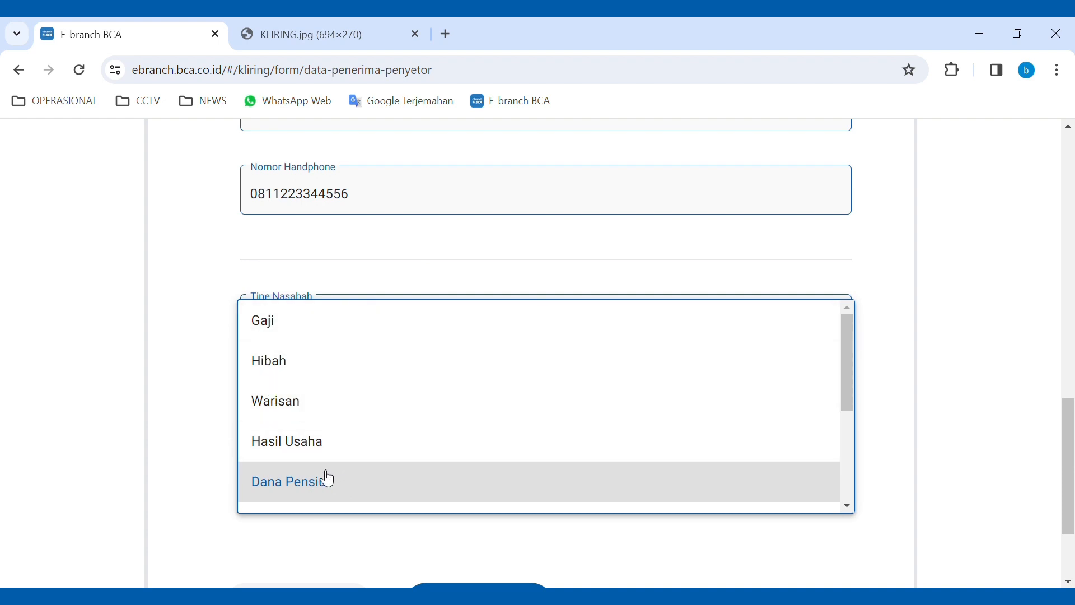
left_click(329, 448)
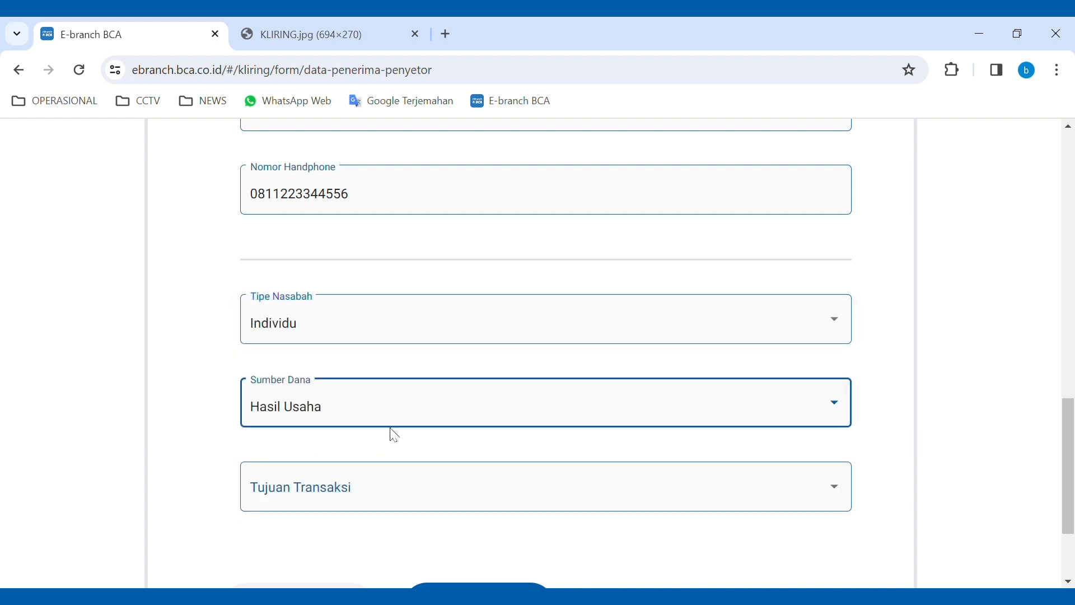
scroll(386, 441, "down", 1)
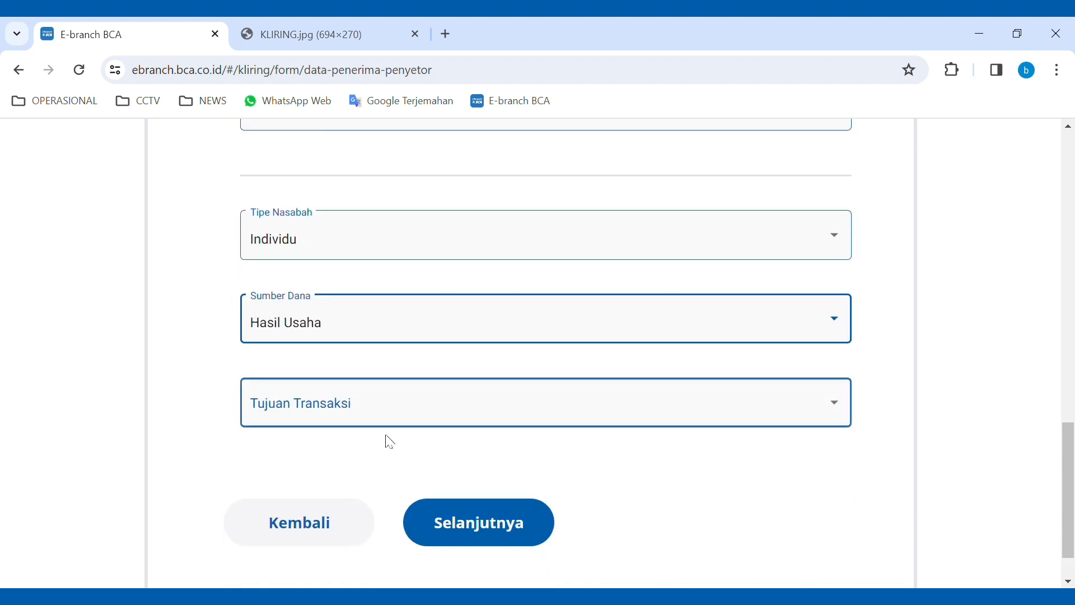
- Browse the Tujuan Transaksi options and set it to Transaksi Usaha atau Bisnis
left_click(429, 414)
scroll(418, 226, "up", 3)
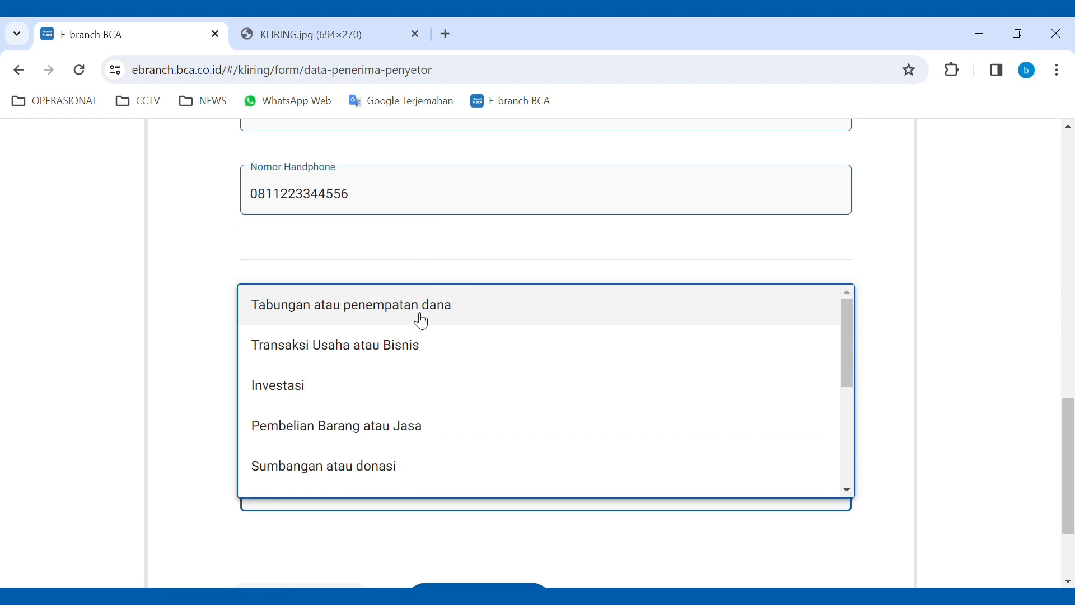
scroll(343, 379, "down", 2)
scroll(448, 422, "up", 2)
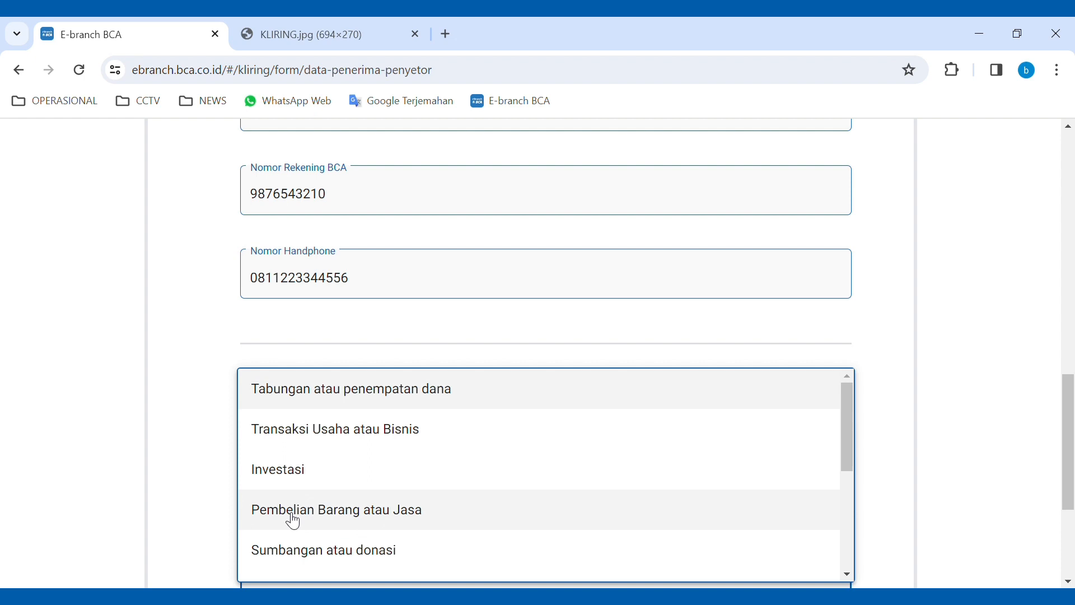
scroll(291, 520, "down", 2)
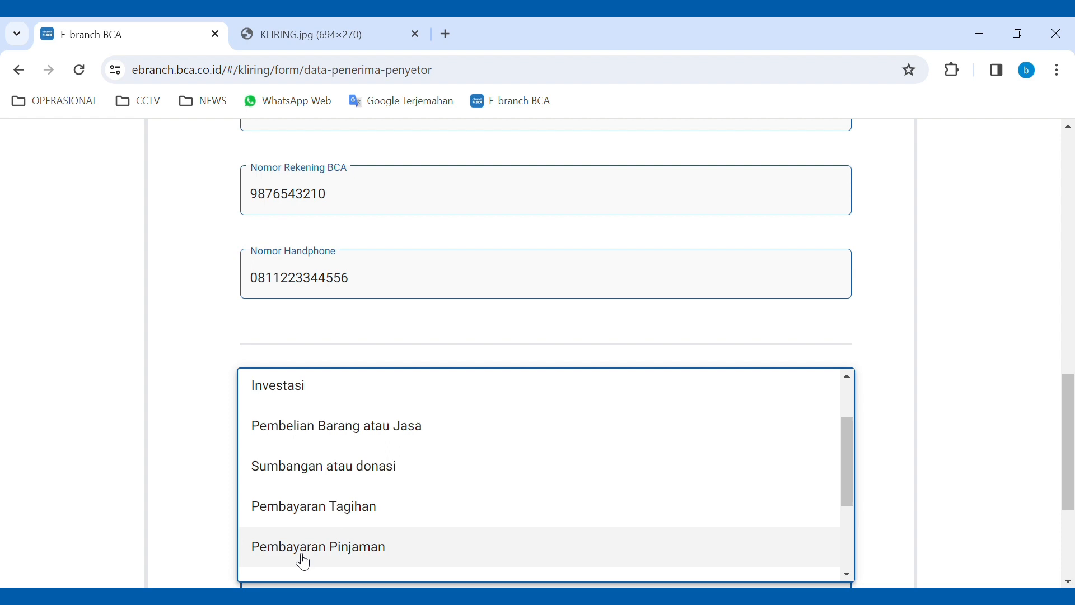
scroll(303, 562, "down", 2)
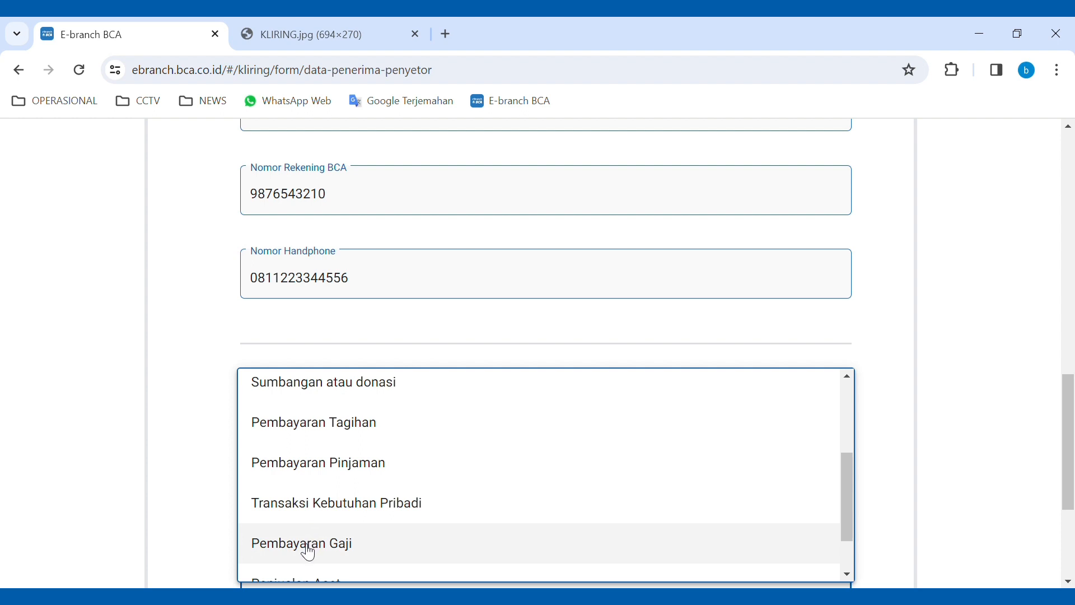
scroll(308, 552, "down", 2)
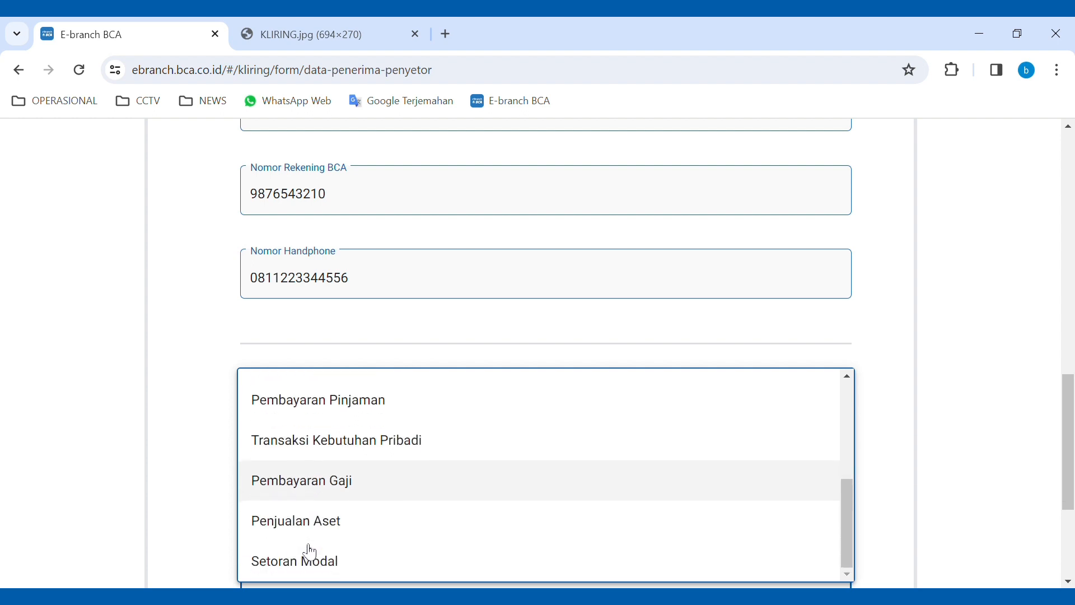
scroll(321, 533, "down", 1)
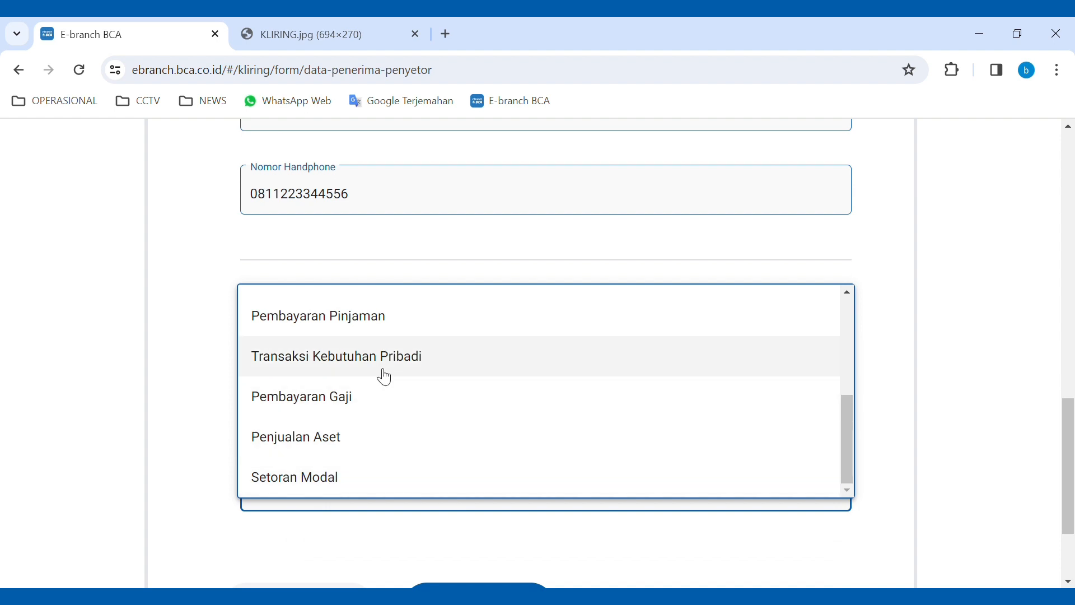
scroll(385, 377, "up", 1)
scroll(384, 377, "up", 3)
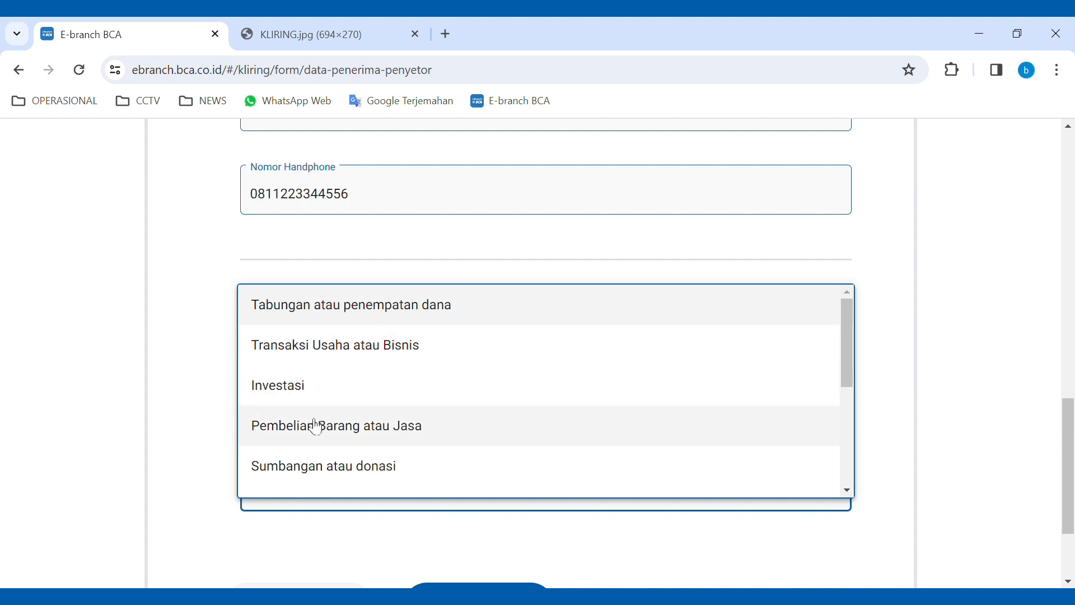
left_click(403, 356)
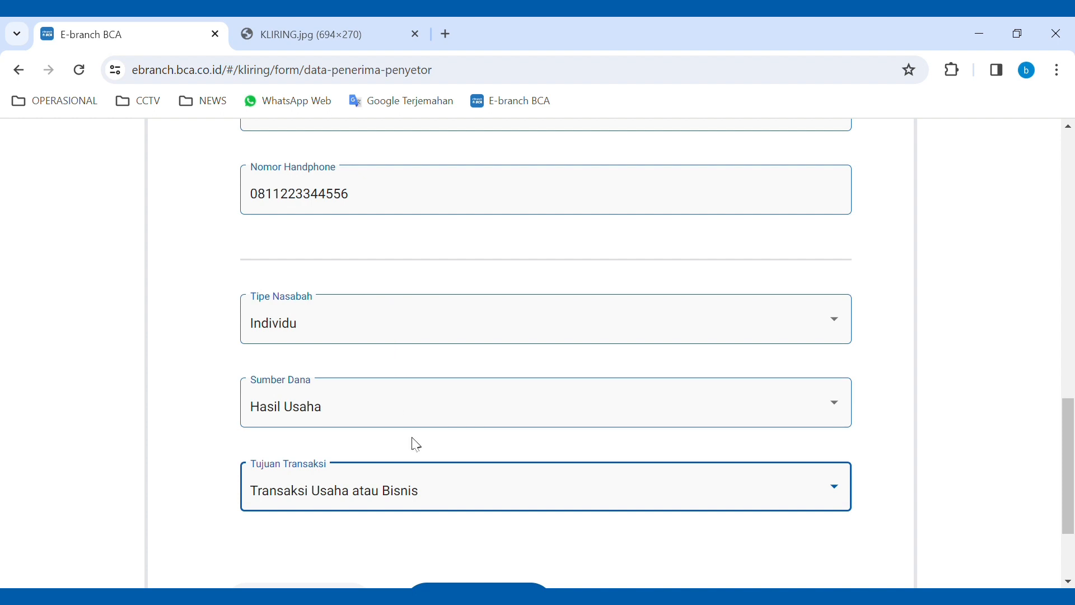
scroll(414, 447, "down", 2)
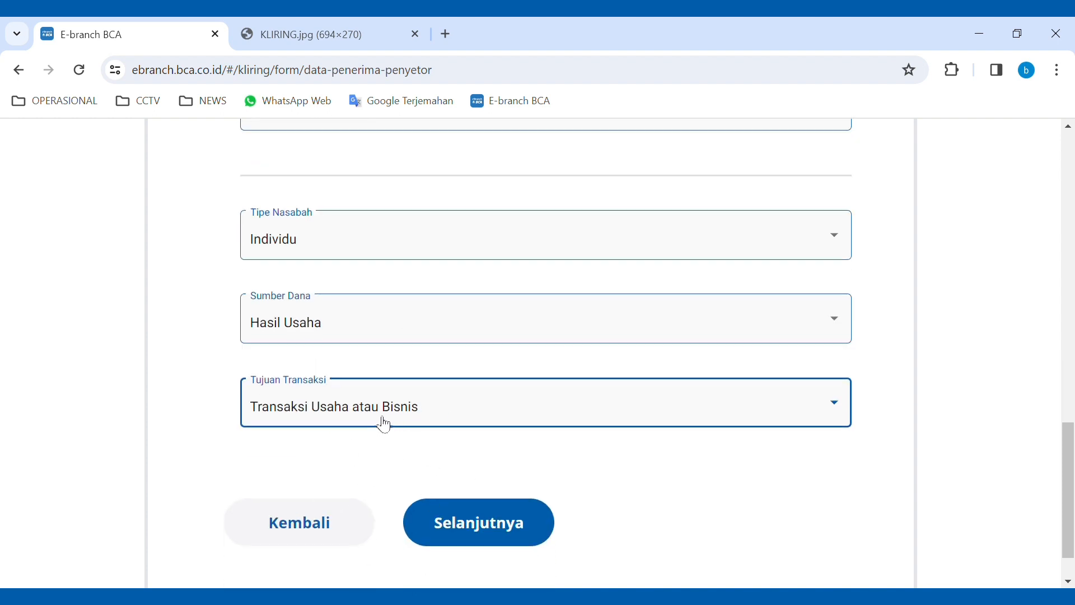
- Advance the Kliring form to the Data Warkat step
left_click(492, 533)
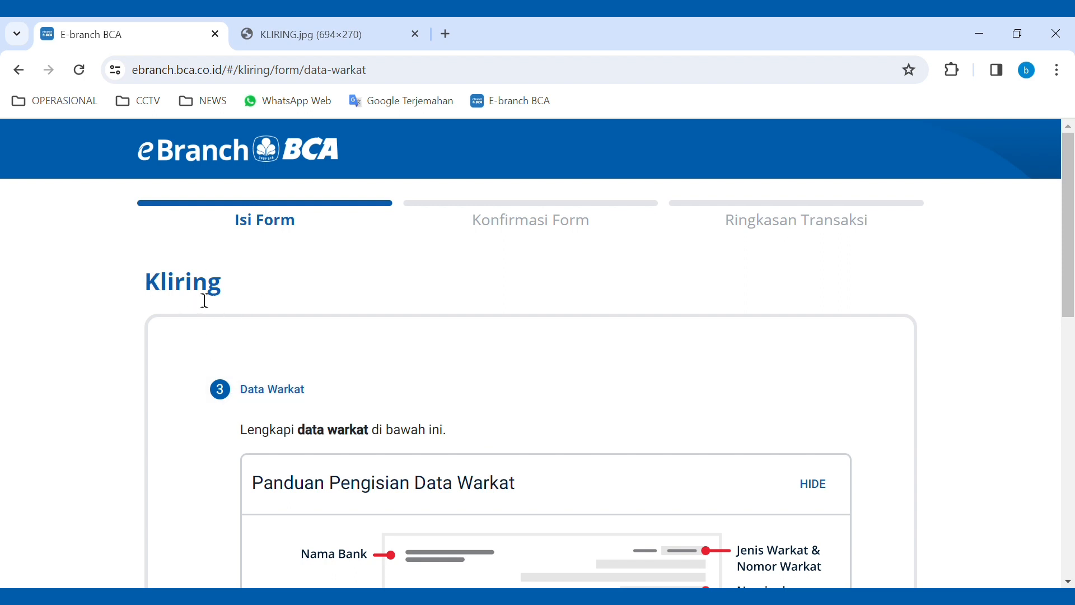
scroll(310, 398, "down", 1)
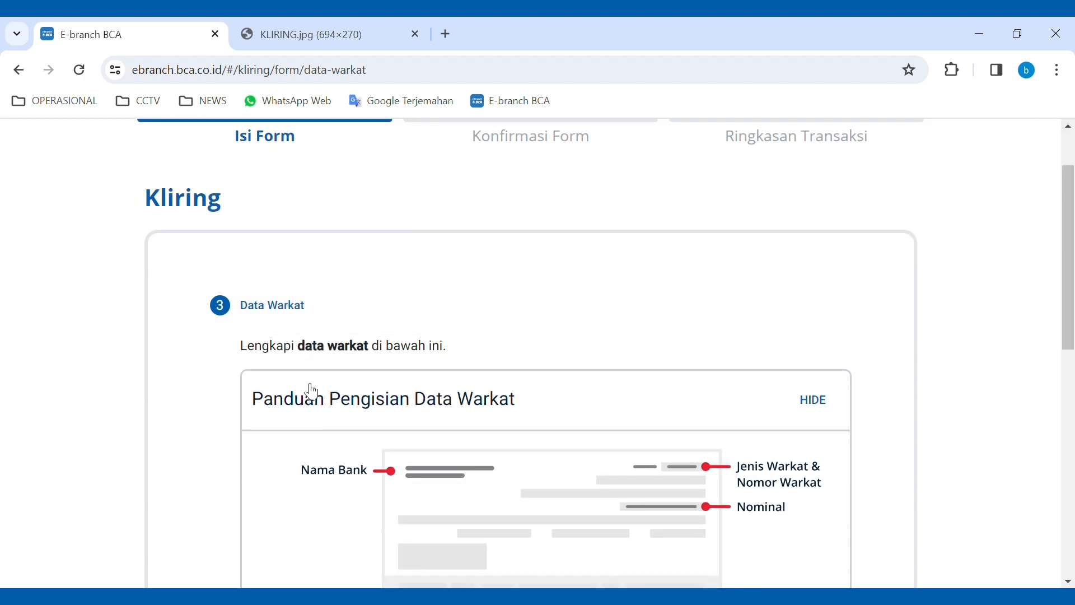
scroll(335, 366, "down", 1)
scroll(303, 319, "down", 1)
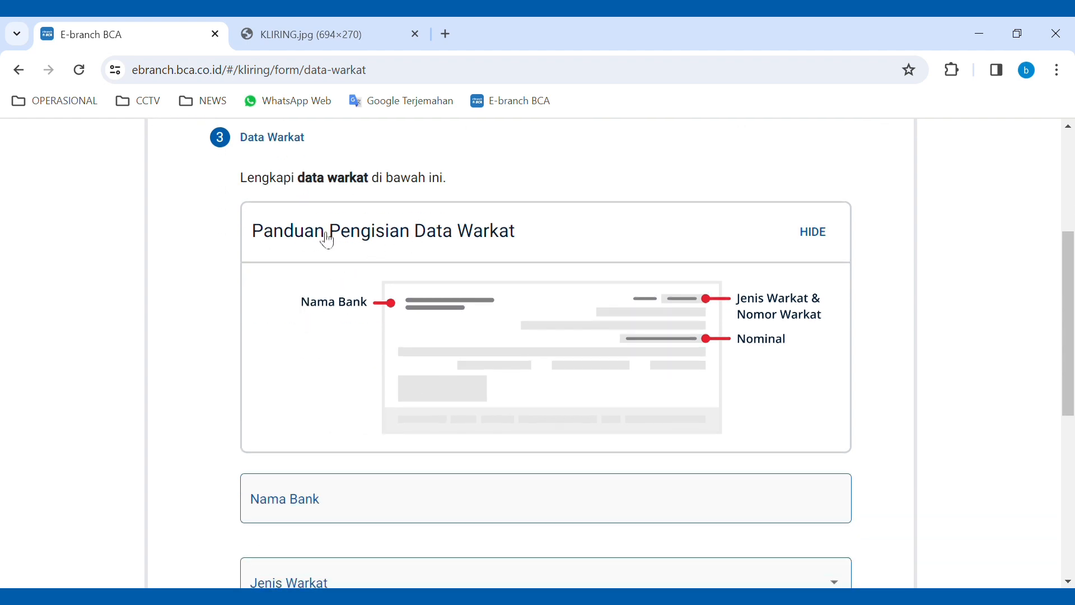
scroll(588, 309, "down", 2)
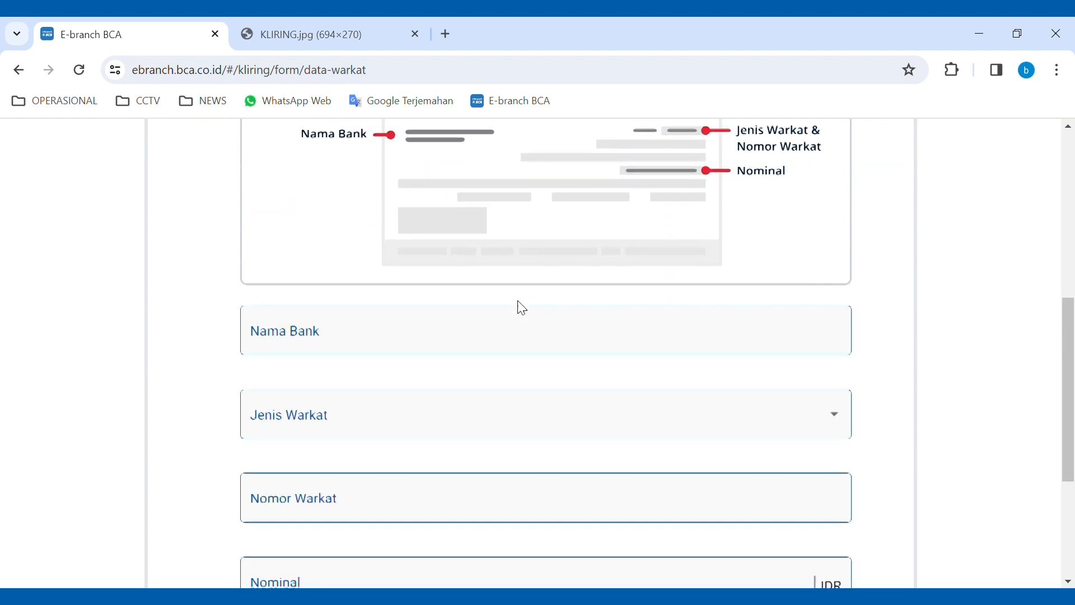
- Set Nama Bank to MAYBANK (D/H BII) by searching 'mayb'
left_click(384, 341)
scroll(359, 364, "up", 1)
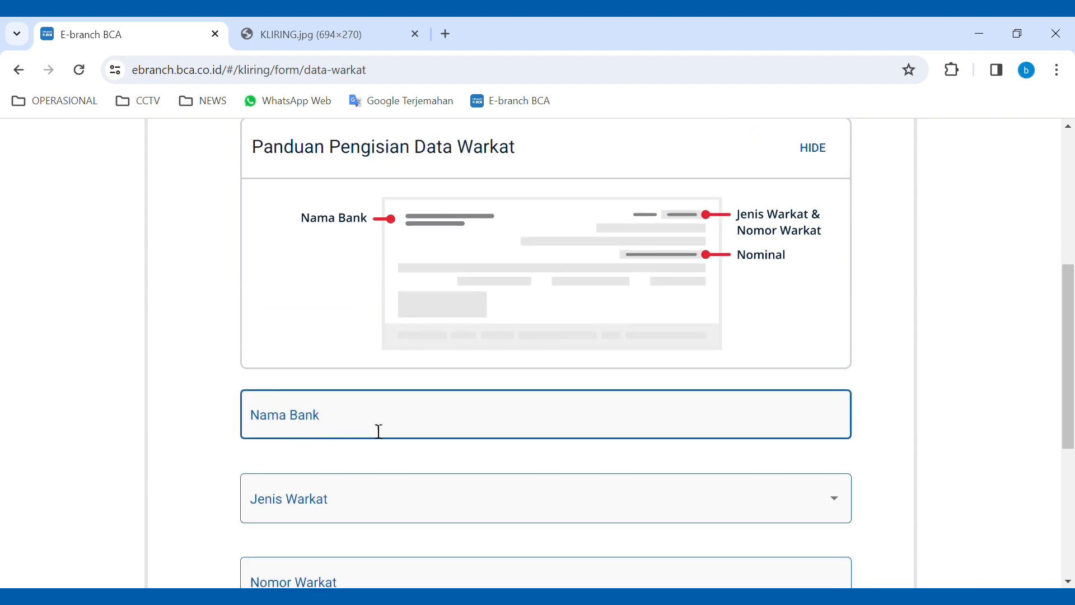
left_click(344, 48)
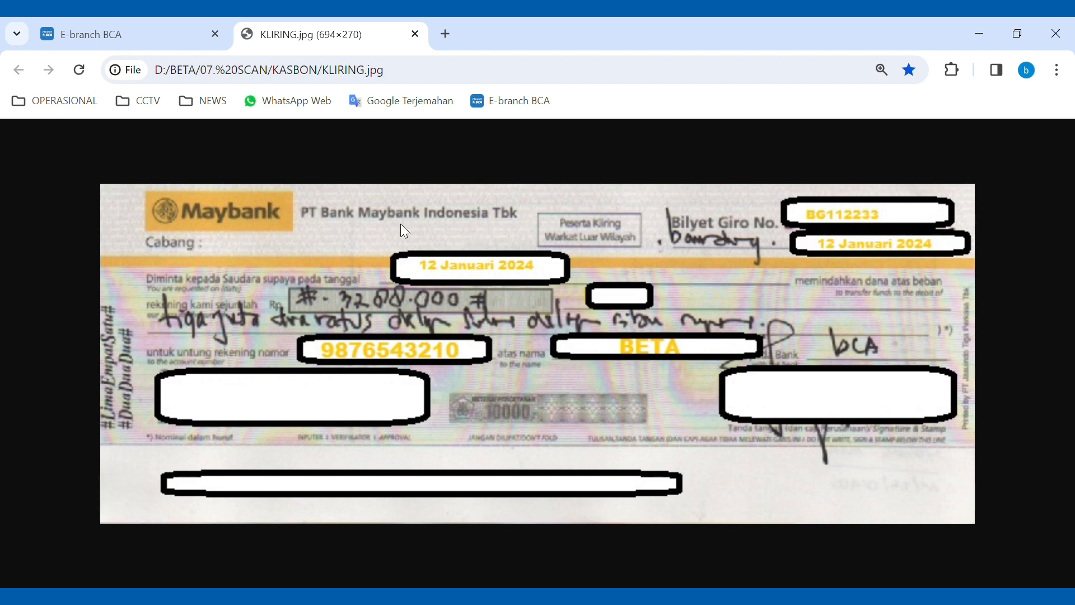
left_click(158, 37)
left_click(334, 425)
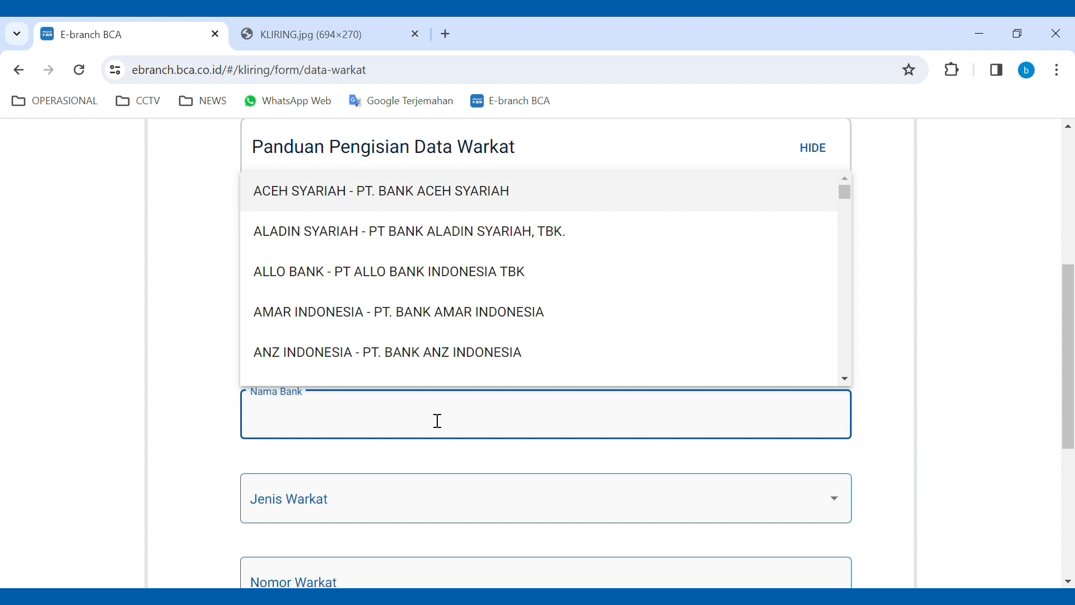
type("maybank")
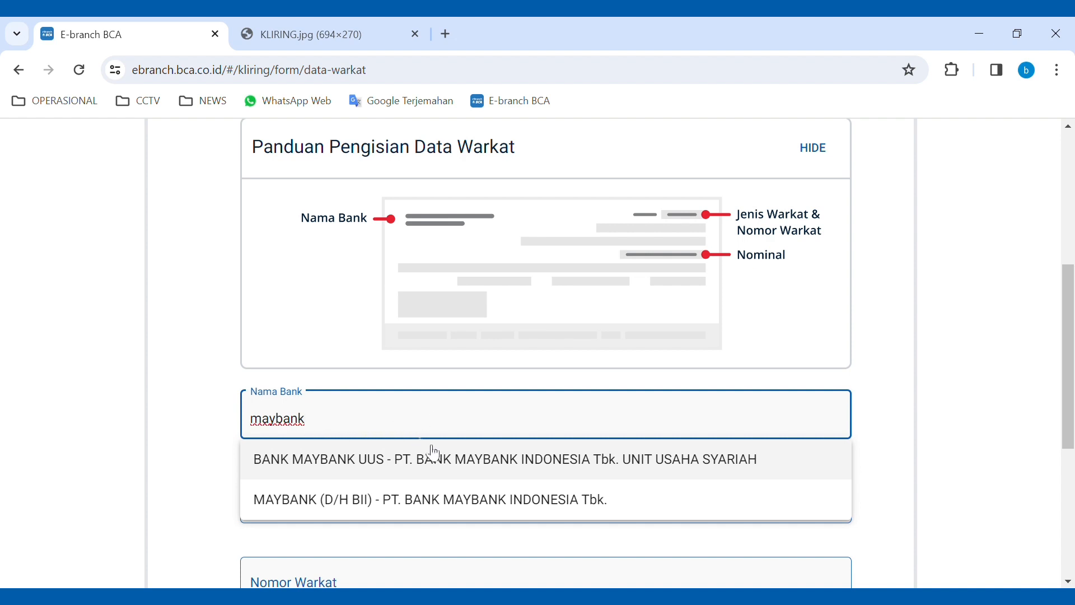
left_click(492, 505)
- Set Jenis Warkat to Bilyet Giro after checking the cheque image
scroll(483, 471, "down", 1)
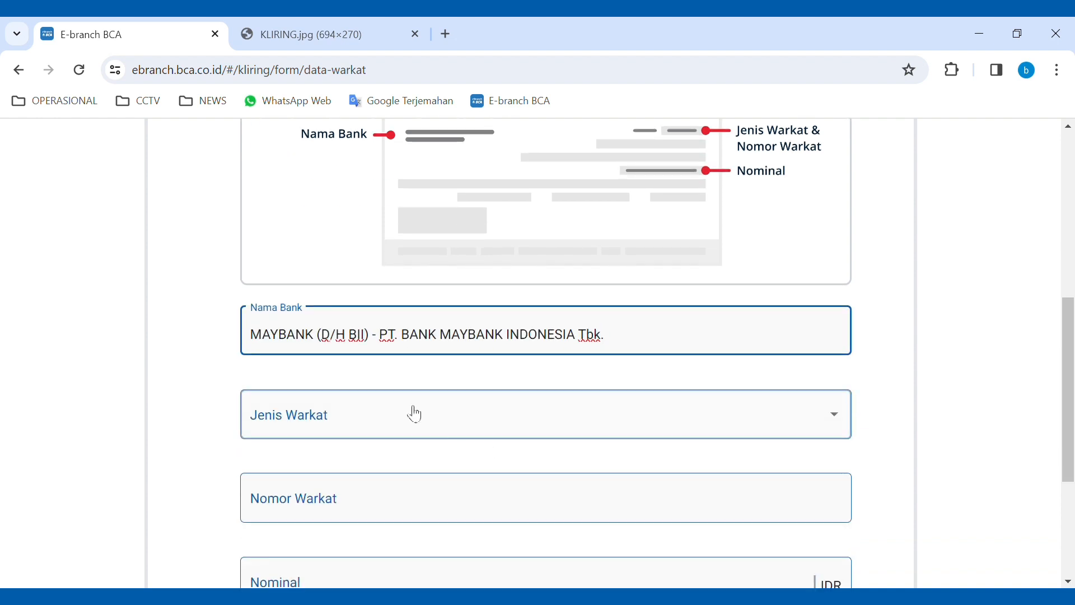
left_click(362, 417)
left_click(358, 417)
left_click(358, 416)
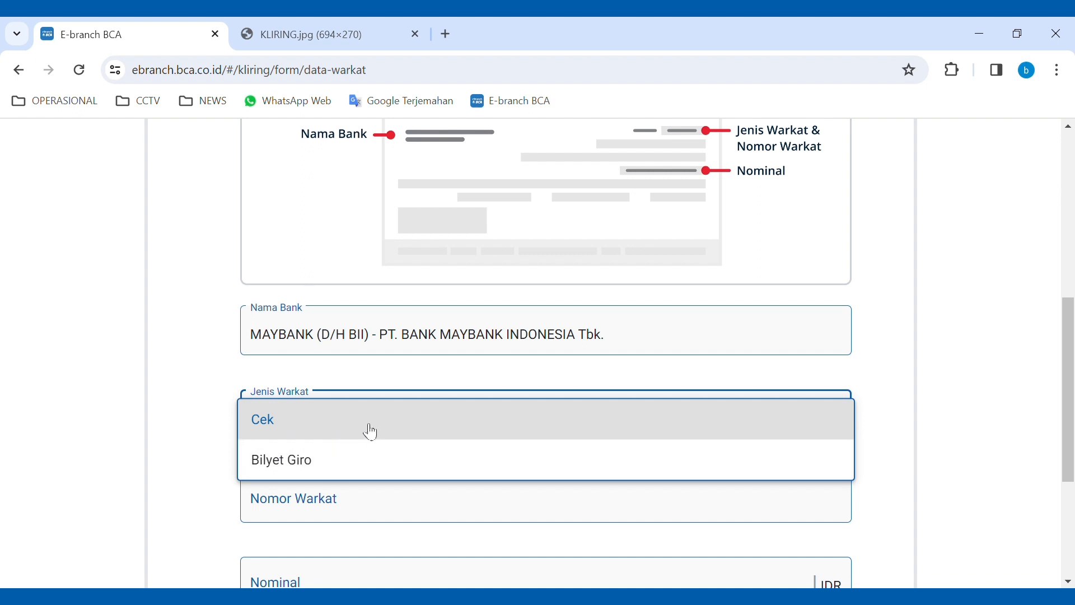
left_click(323, 42)
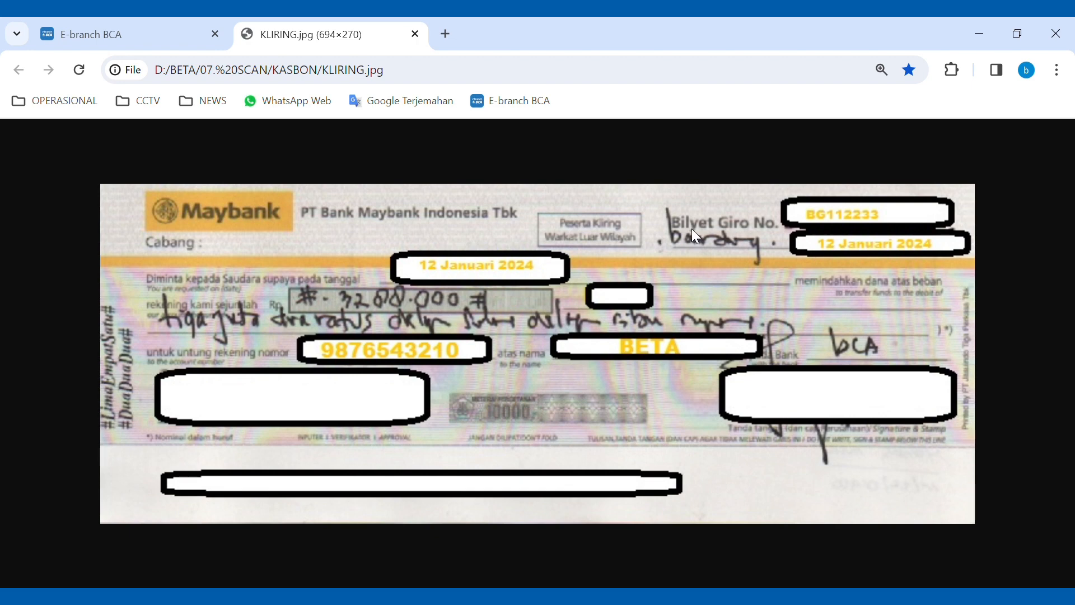
left_click(163, 33)
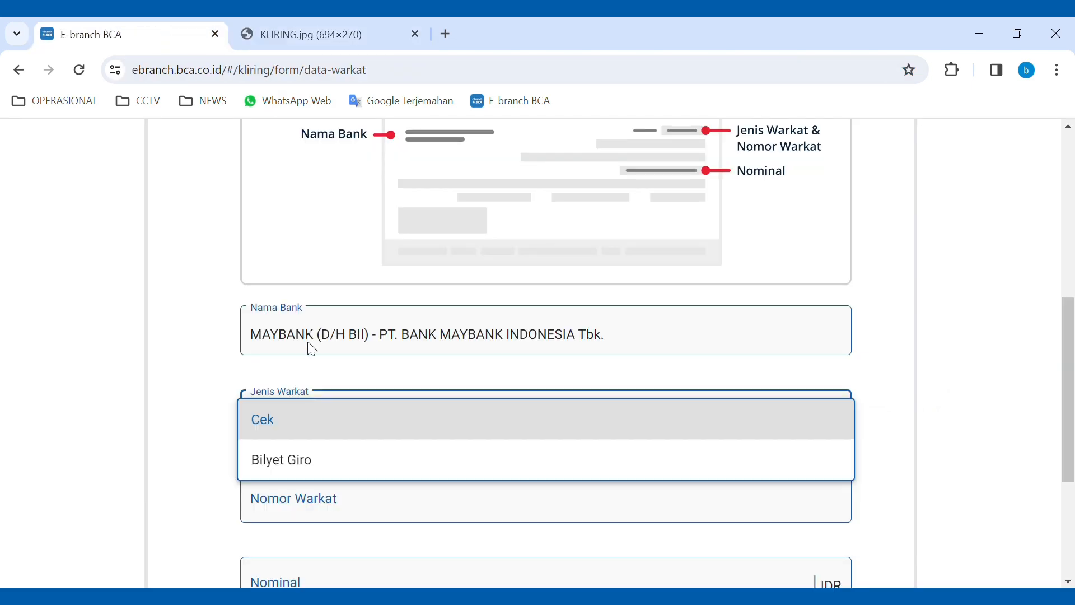
left_click(310, 467)
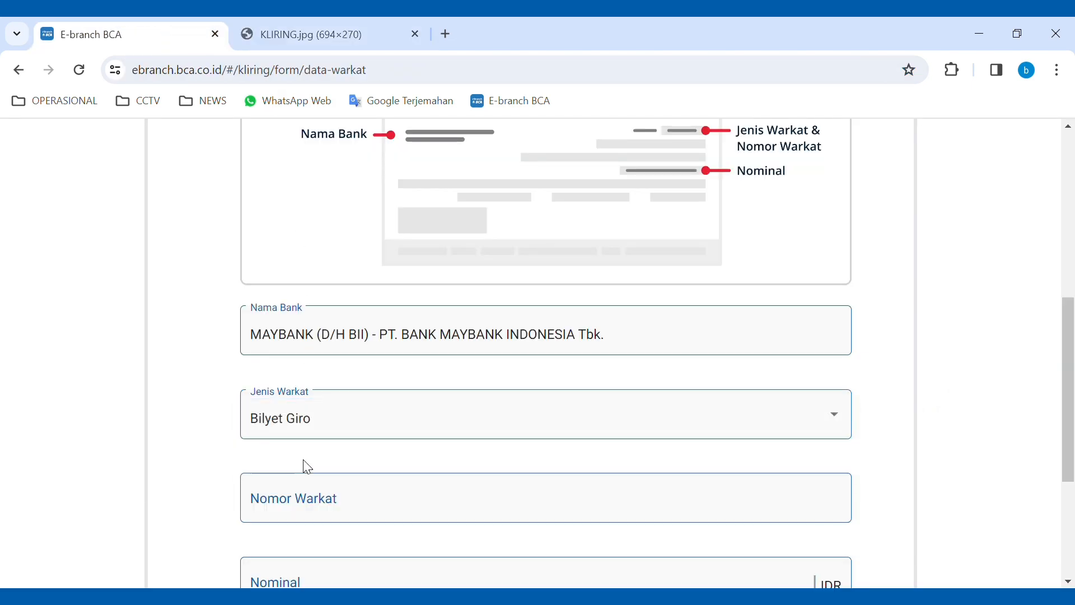
- Enter Nomor Warkat 112233, matching the giro number on the cheque image
scroll(334, 450, "down", 2)
left_click(357, 422)
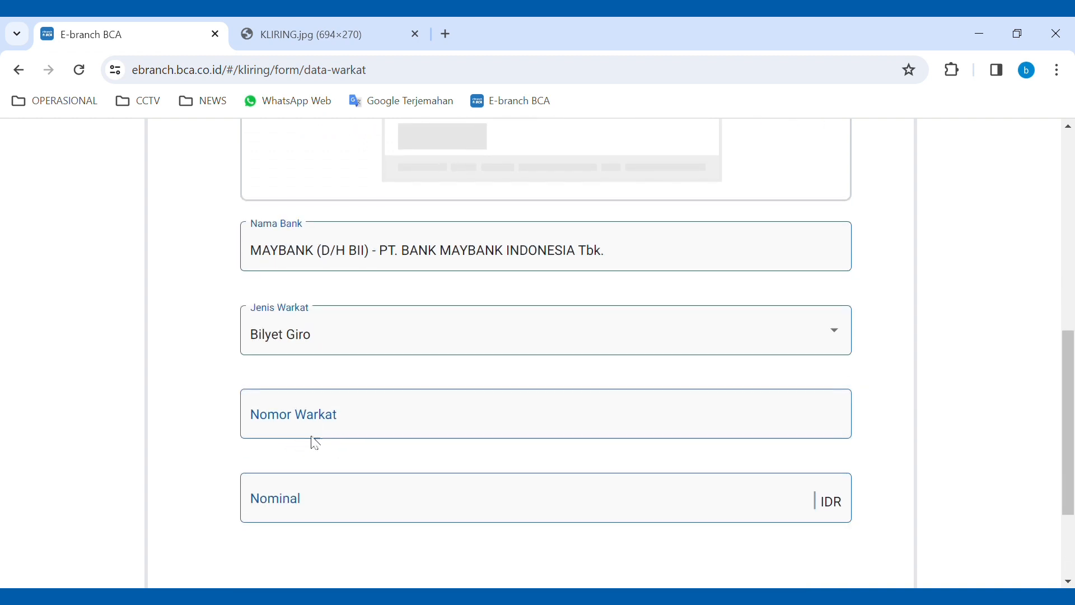
left_click(311, 457)
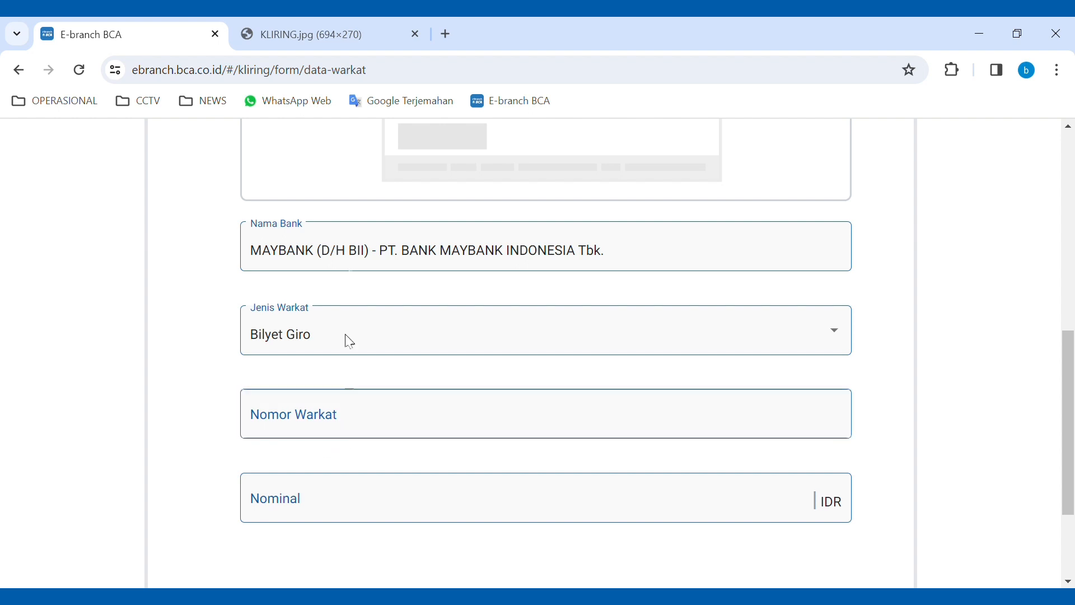
left_click(323, 45)
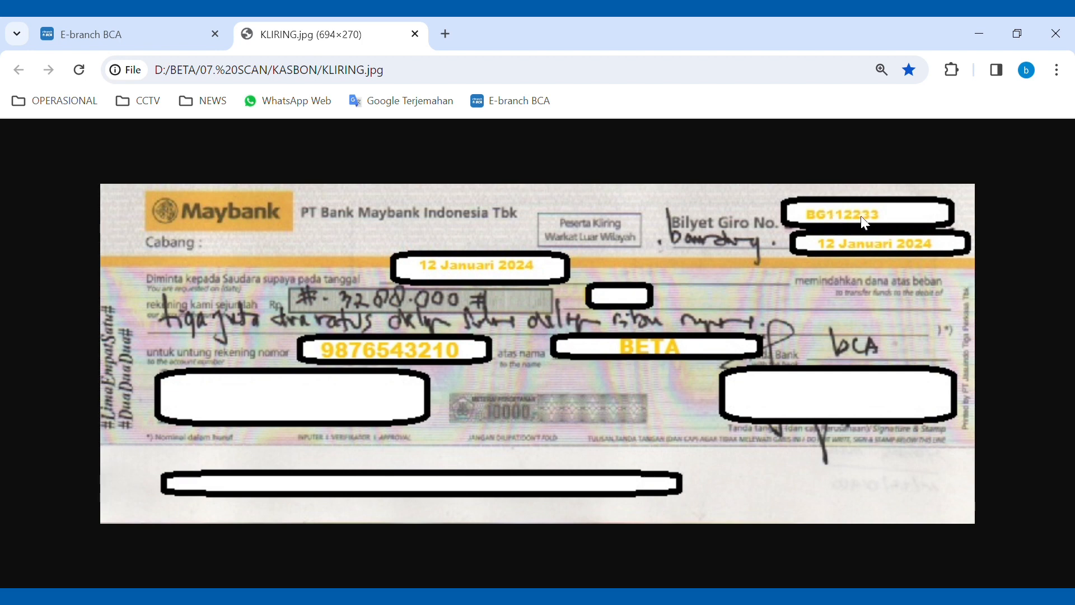
left_click(150, 34)
left_click(339, 424)
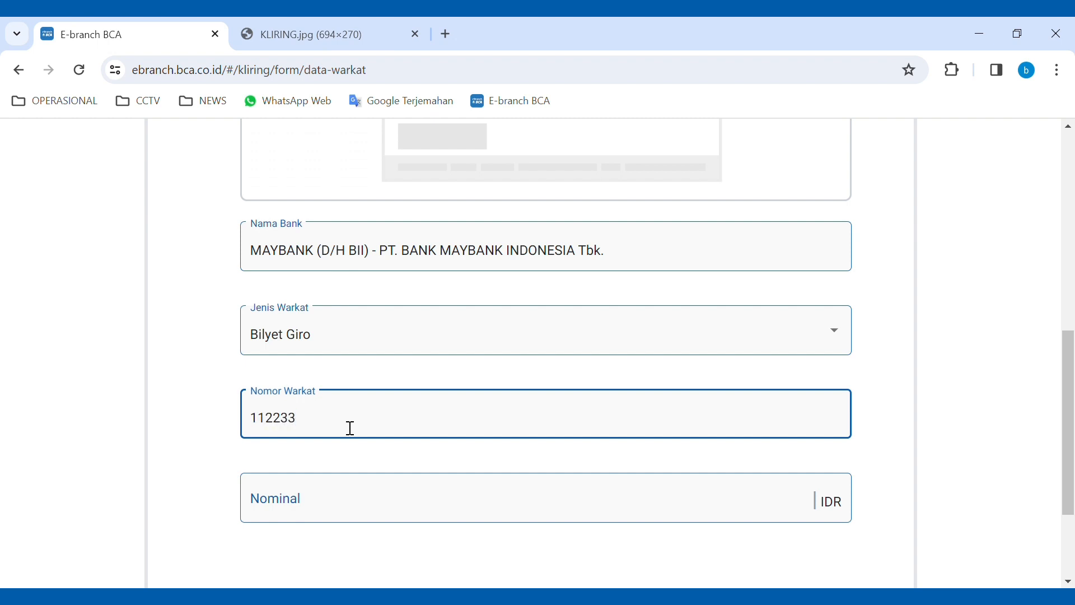
left_click(361, 462)
scroll(358, 462, "down", 1)
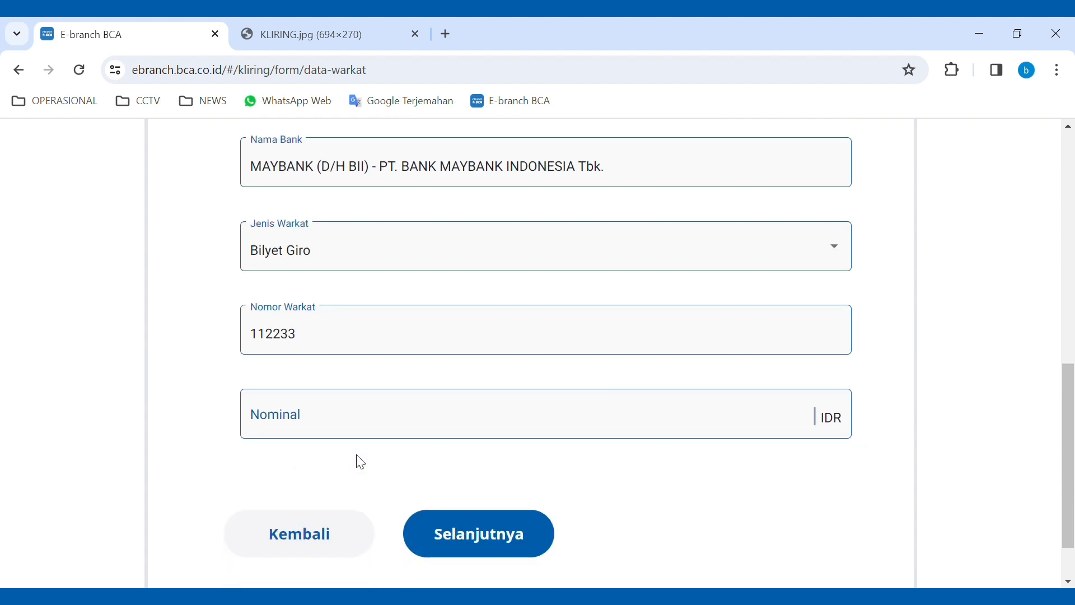
left_click(330, 429)
- Enter the Nominal 3.288.000,00 from the cheque, fixing a stray zero
left_click(318, 43)
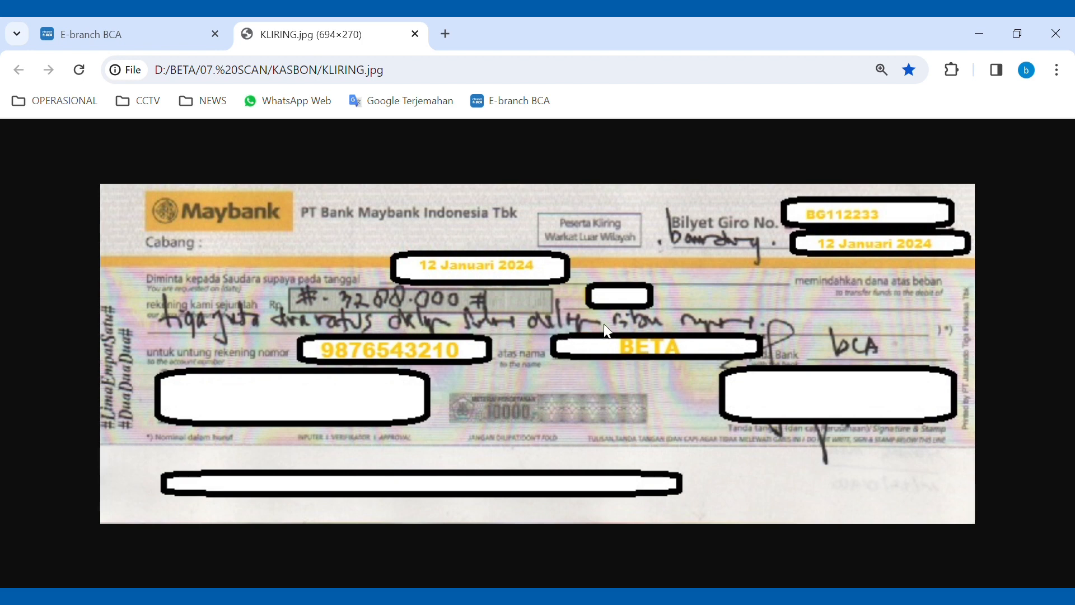
left_click(140, 41)
left_click(311, 420)
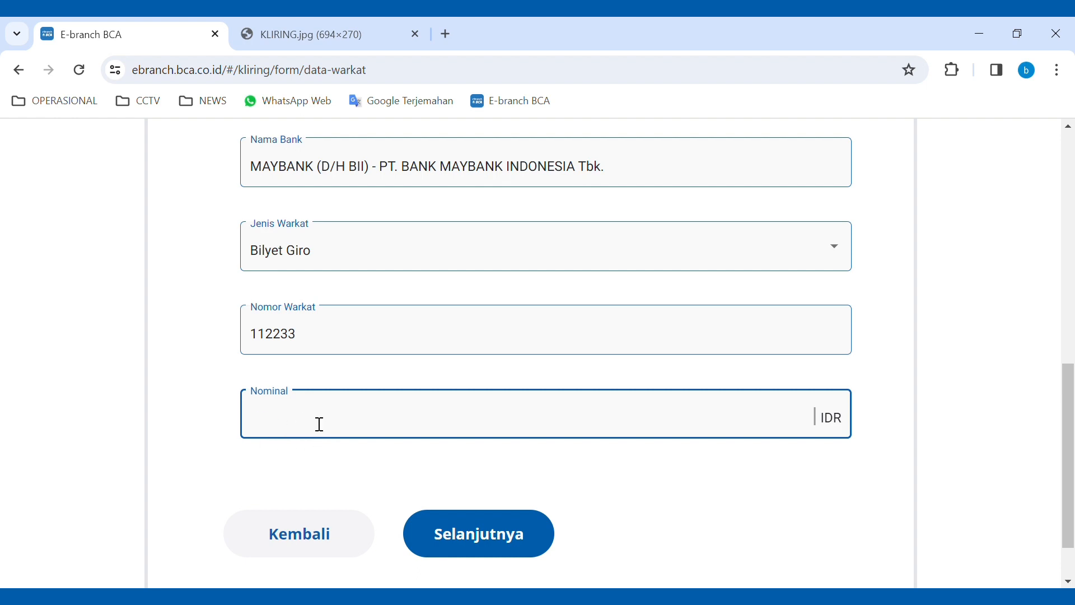
type("3")
left_click_drag(260, 421, 239, 414)
type("8.000,00")
- Recheck the amount against the cheque and continue to the List Warkat step
left_click(291, 39)
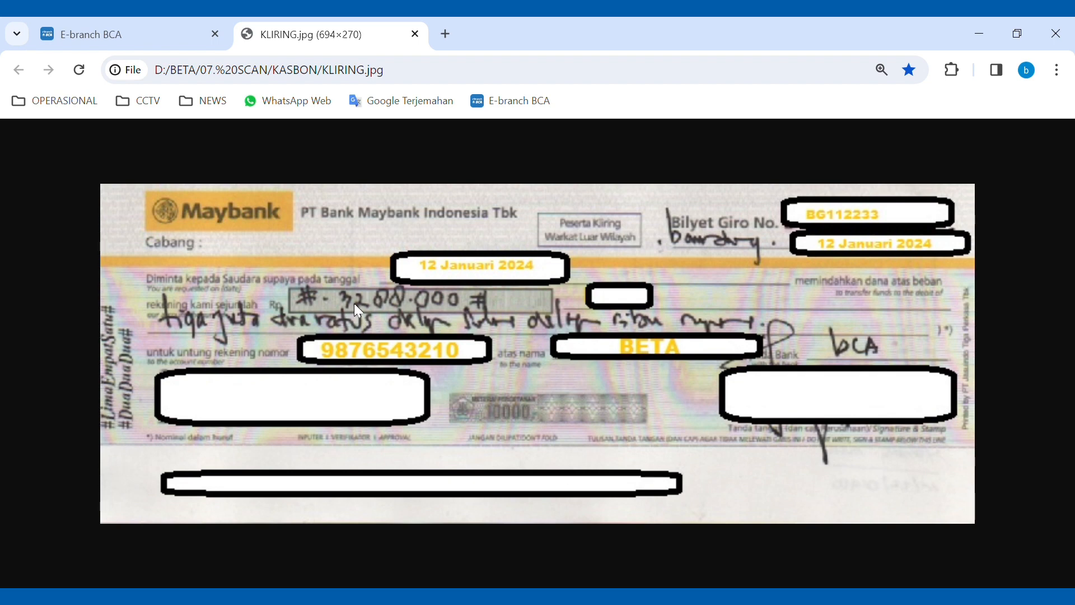
left_click(149, 42)
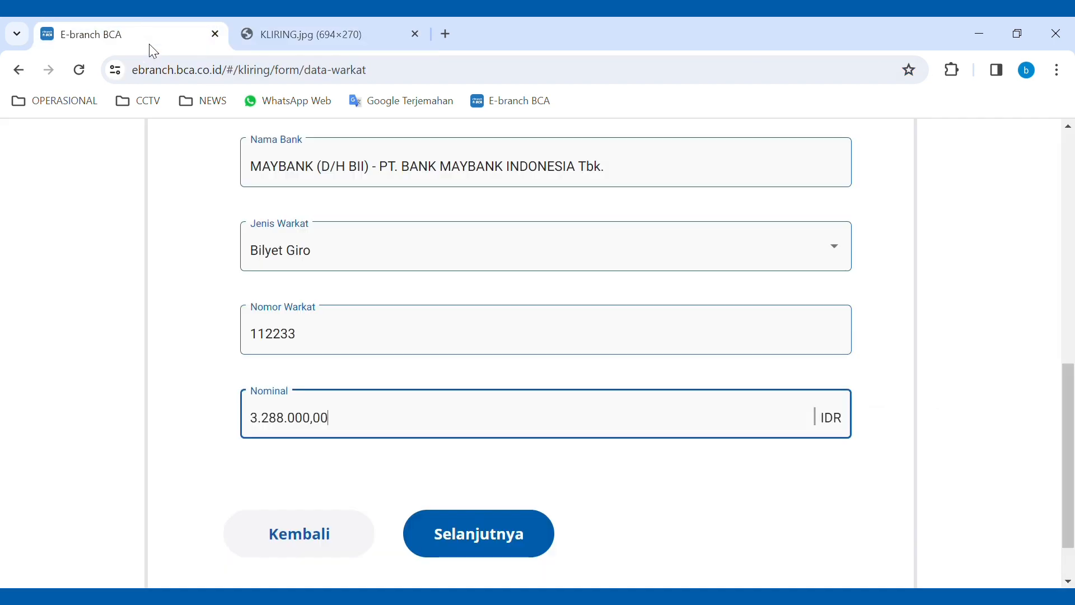
scroll(535, 475, "down", 1)
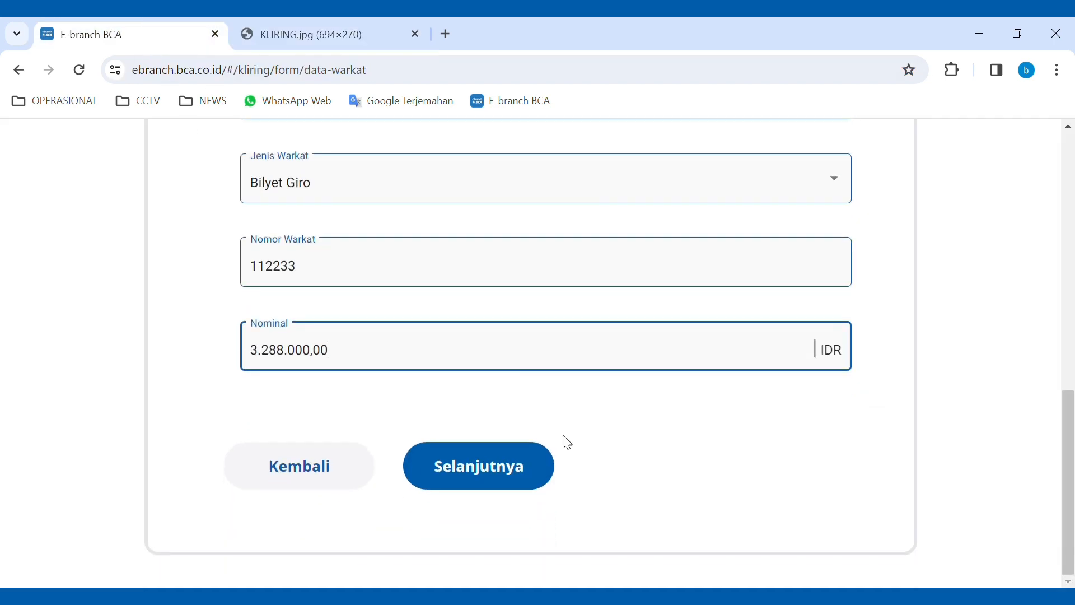
left_click(505, 480)
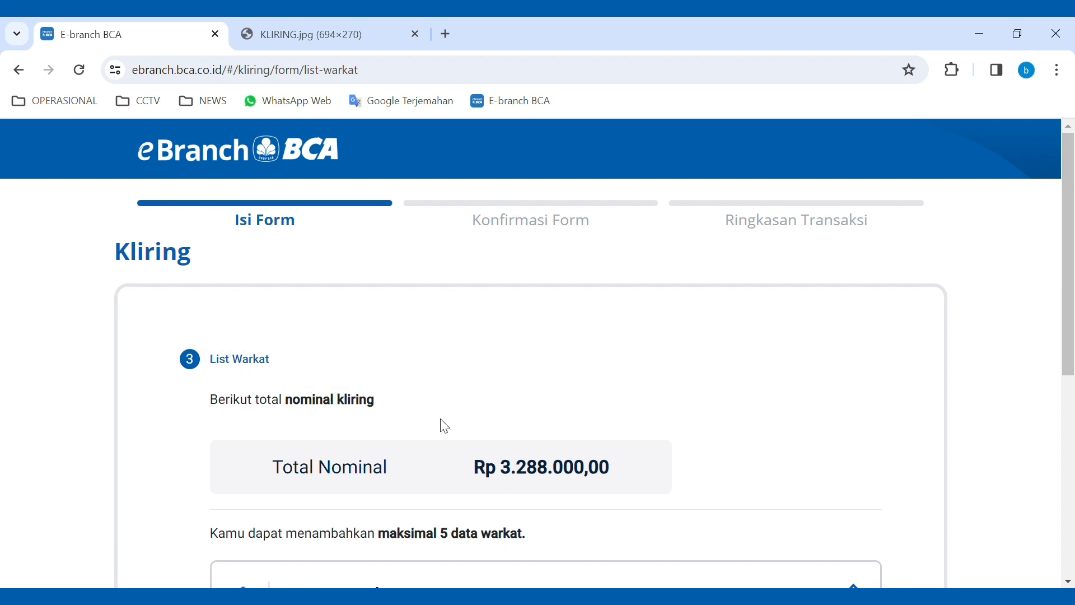
- Verify the MAYBANK Bilyet Giro 112233 entry for 3.288.000,00 against the cheque, then continue to Konfirmasi Form
scroll(441, 420, "down", 1)
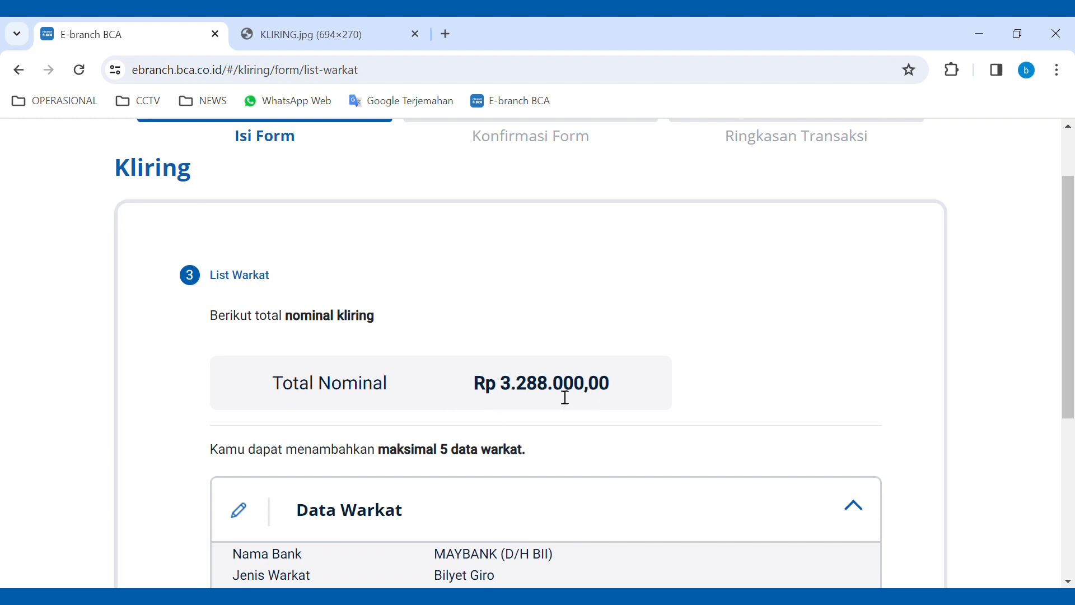
left_click(304, 39)
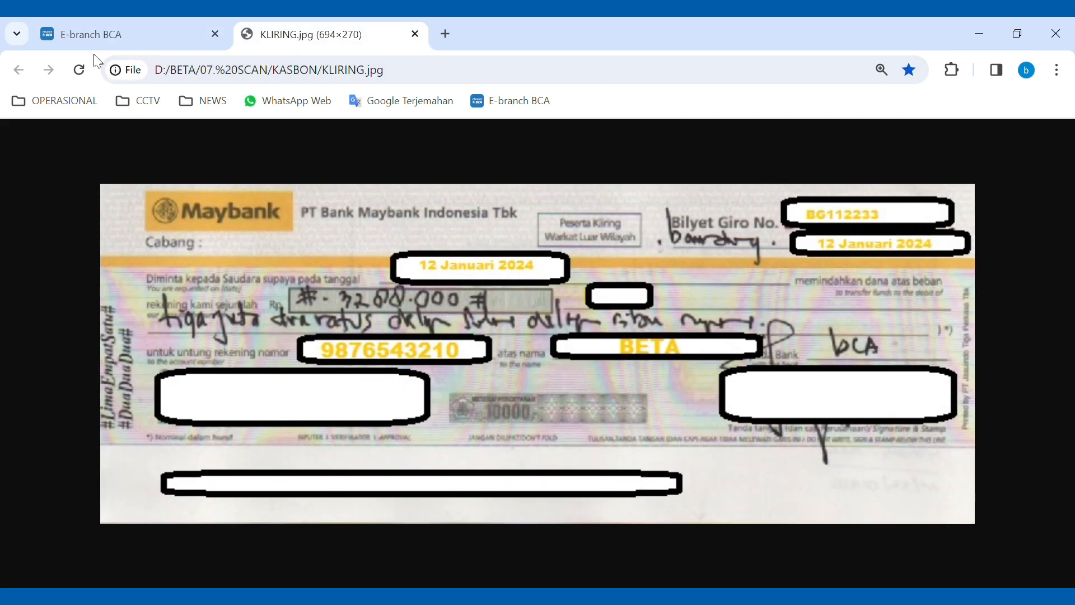
left_click(87, 40)
scroll(345, 391, "down", 2)
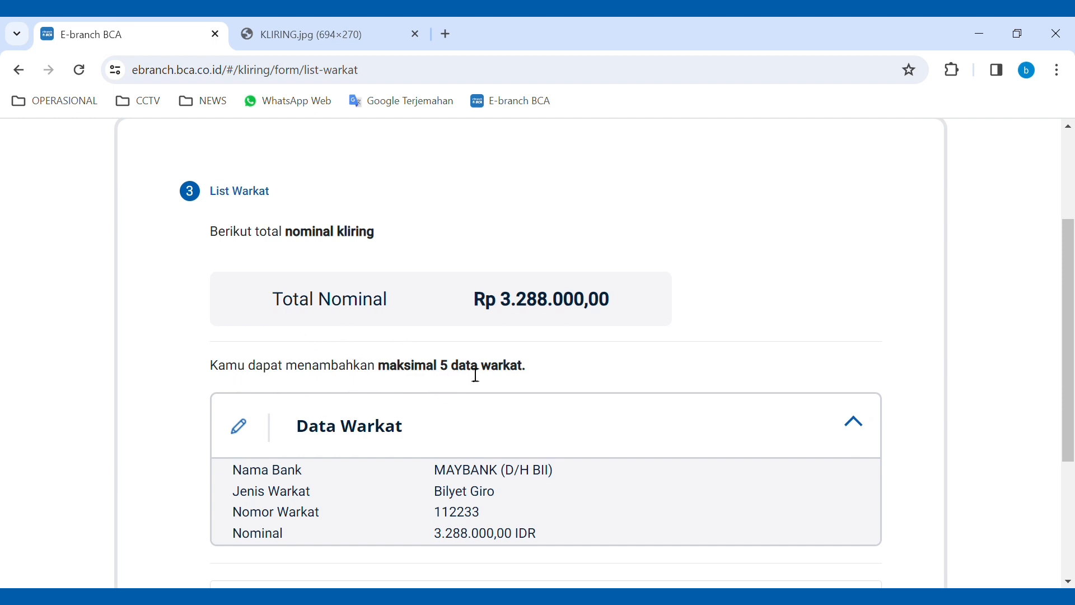
scroll(532, 375, "down", 2)
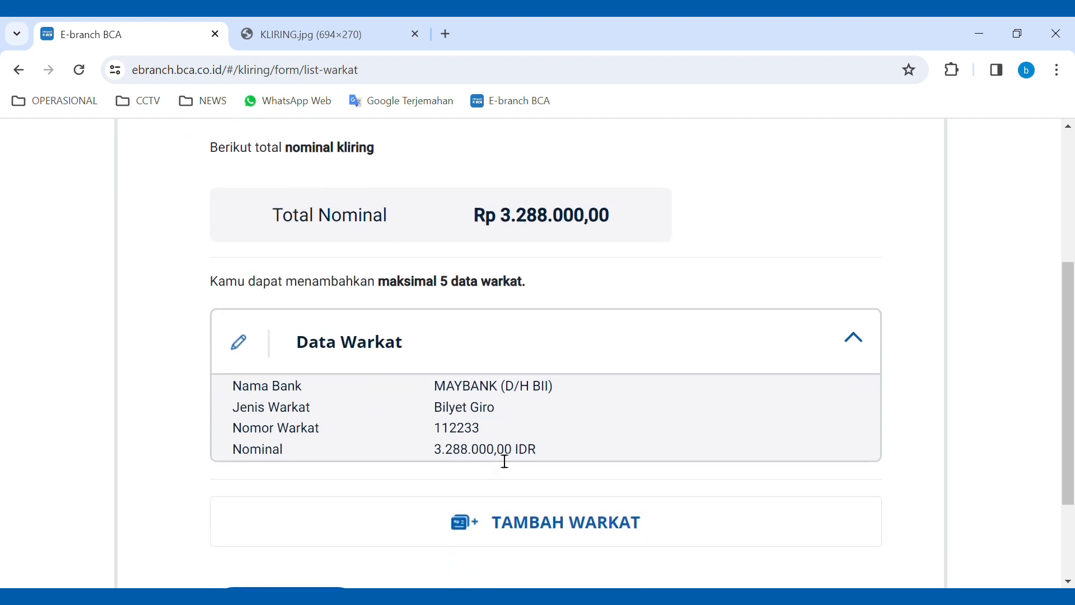
scroll(530, 457, "down", 2)
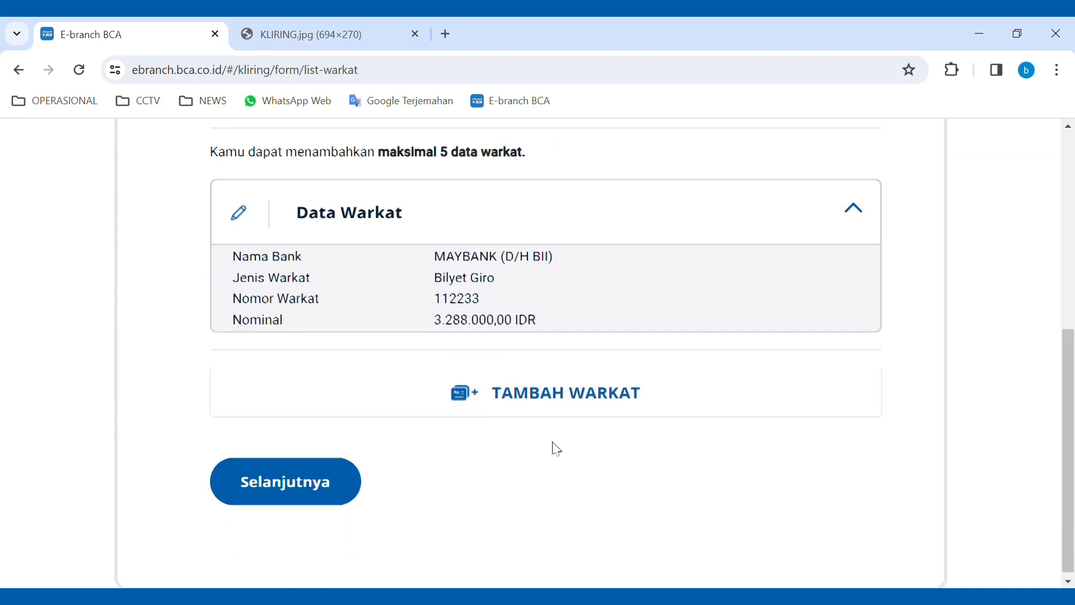
scroll(555, 446, "up", 4)
scroll(451, 359, "down", 4)
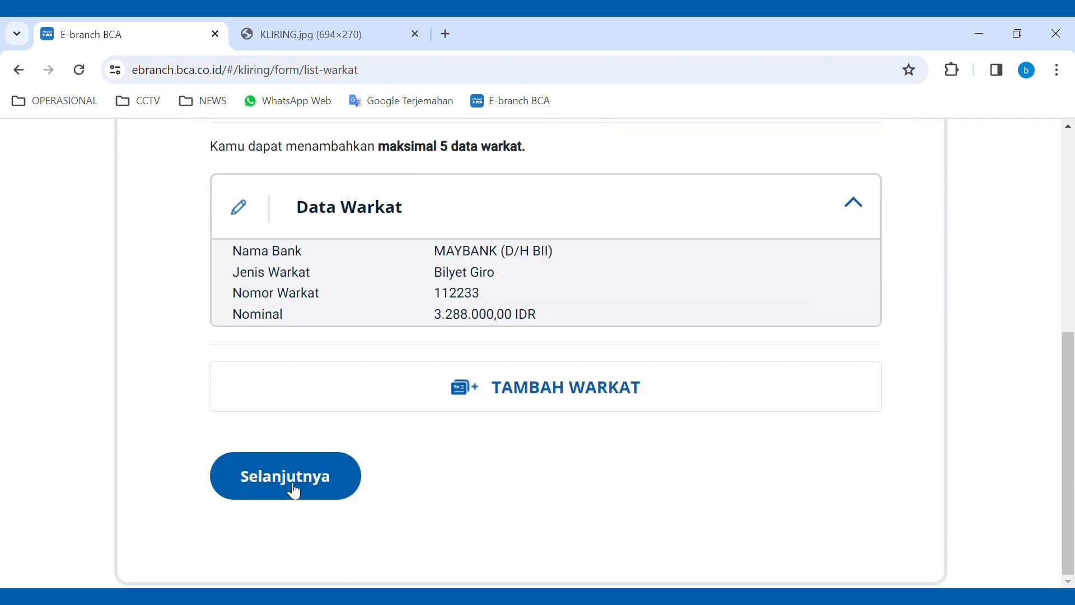
left_click(295, 492)
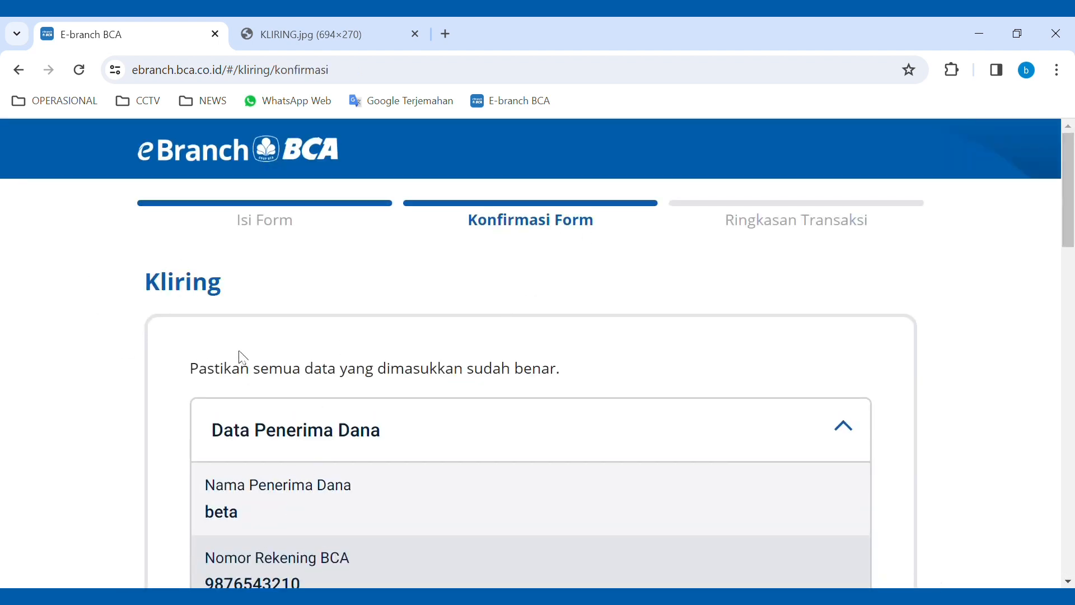
scroll(239, 371, "down", 1)
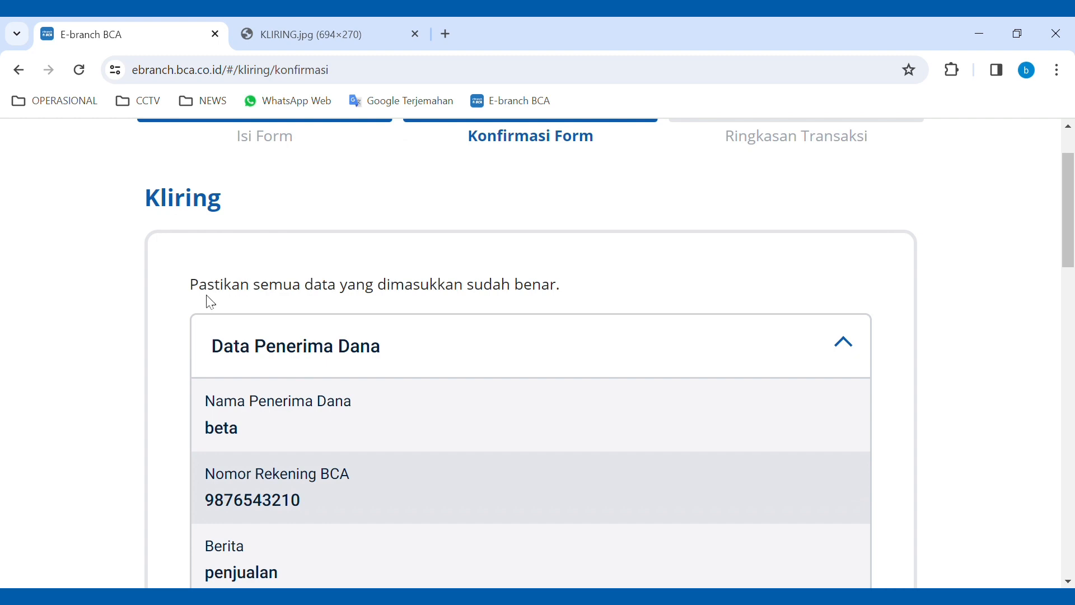
scroll(558, 300, "down", 1)
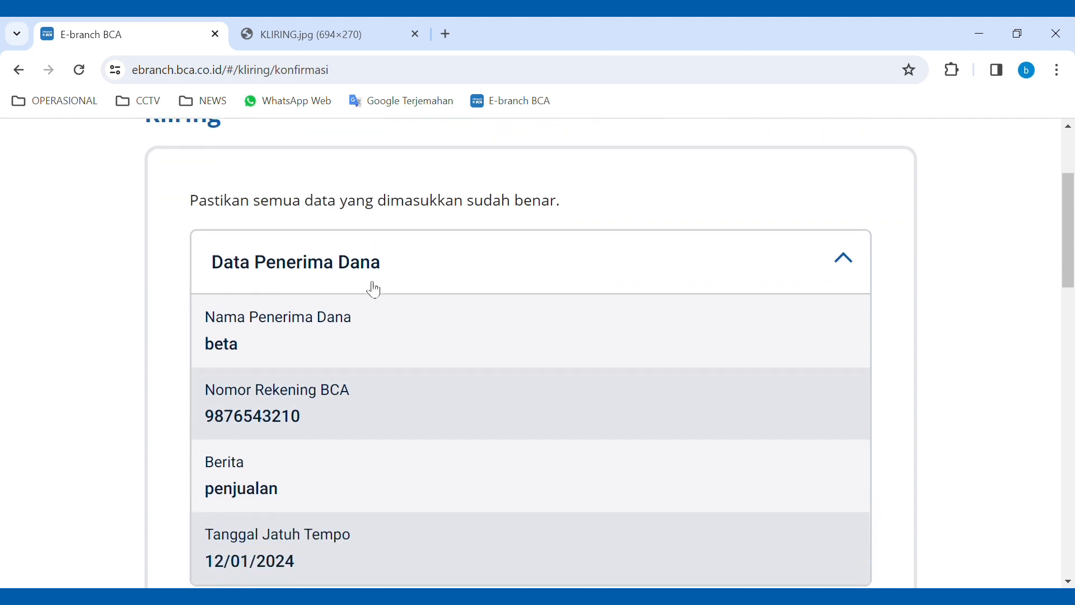
scroll(347, 334, "down", 1)
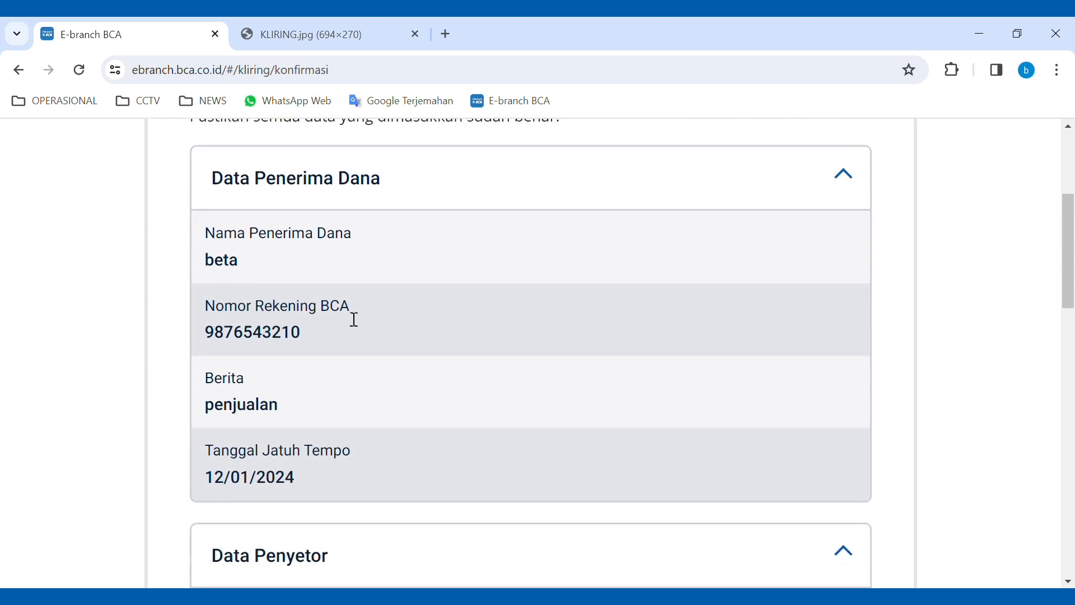
scroll(324, 344, "down", 1)
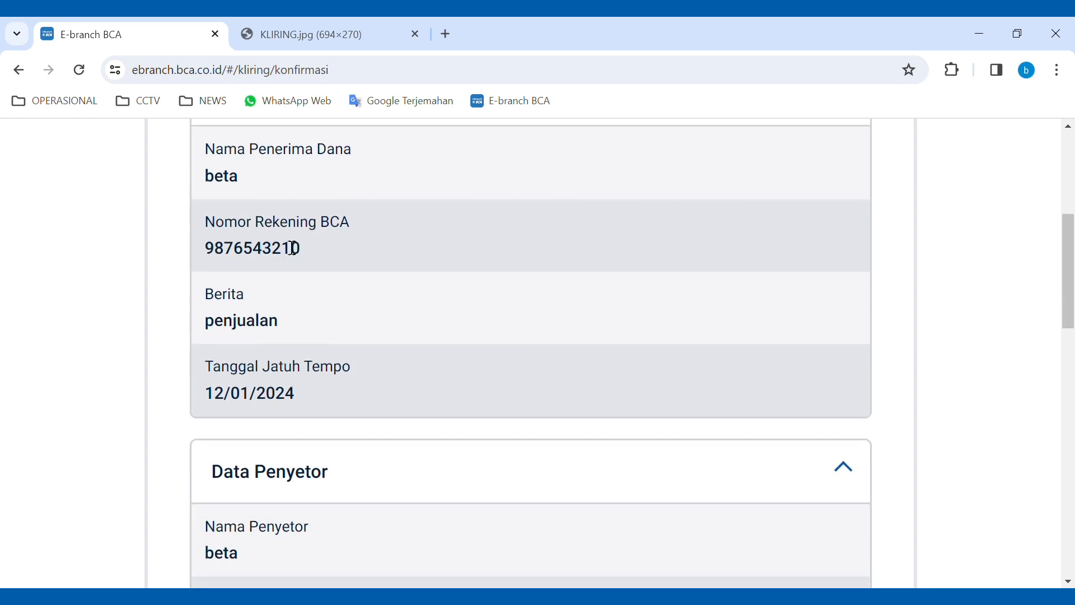
left_click(346, 25)
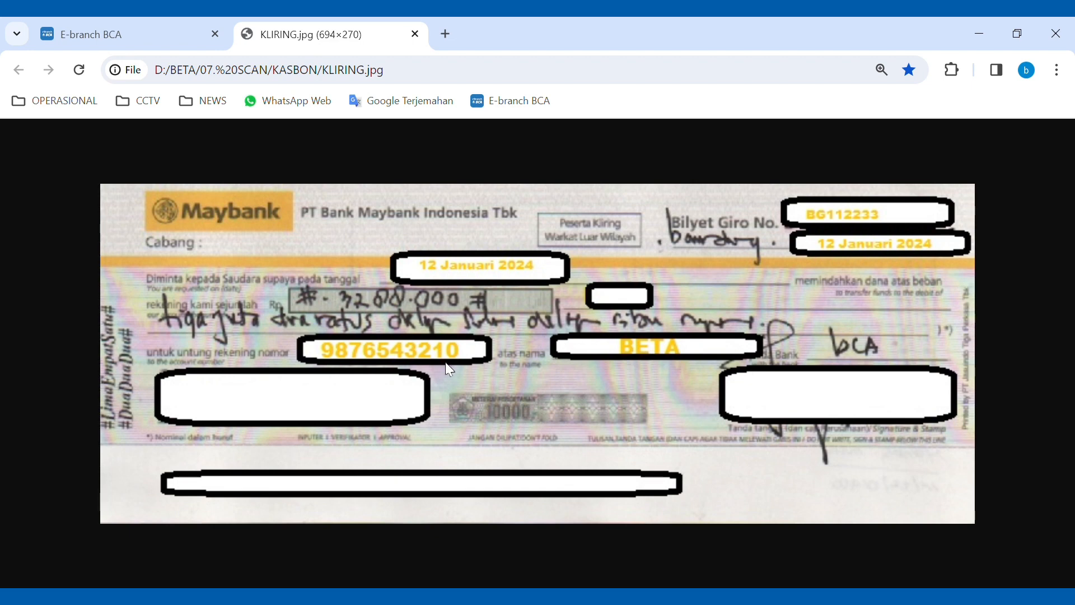
left_click(182, 32)
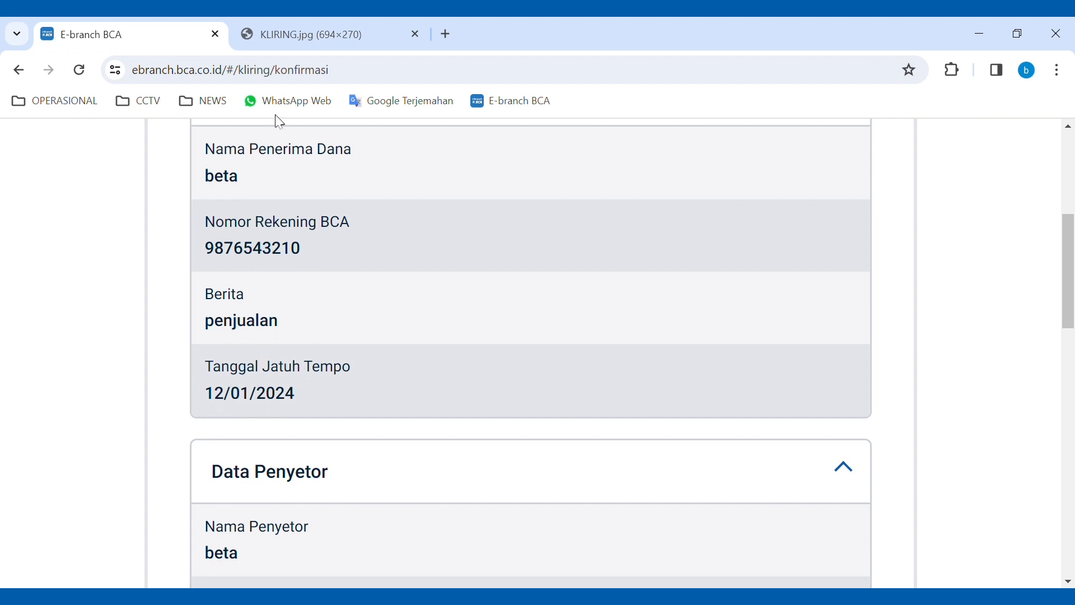
left_click(287, 42)
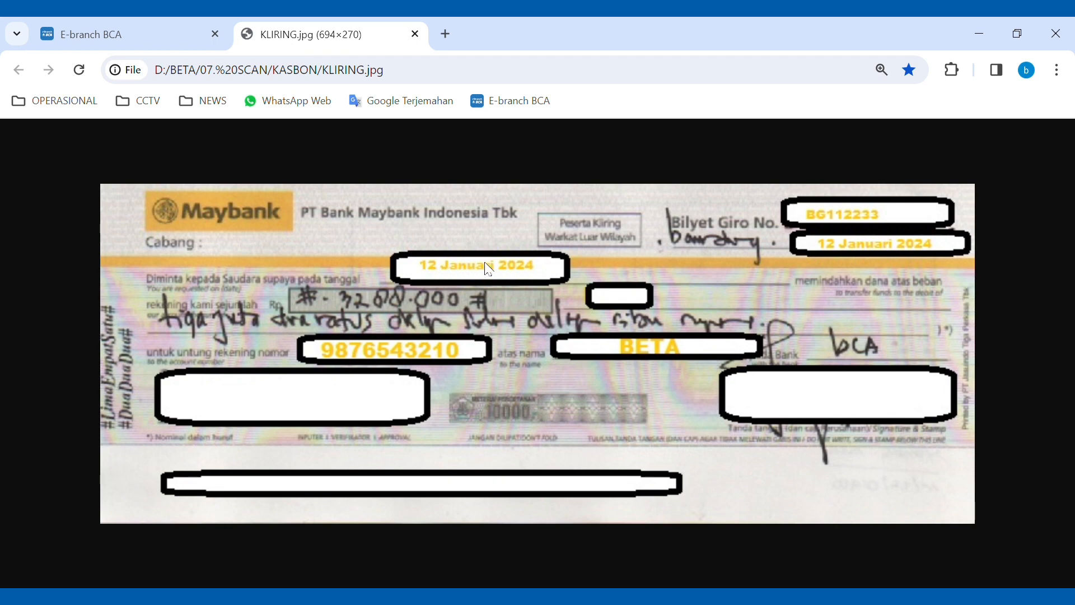
left_click(147, 33)
scroll(283, 364, "down", 2)
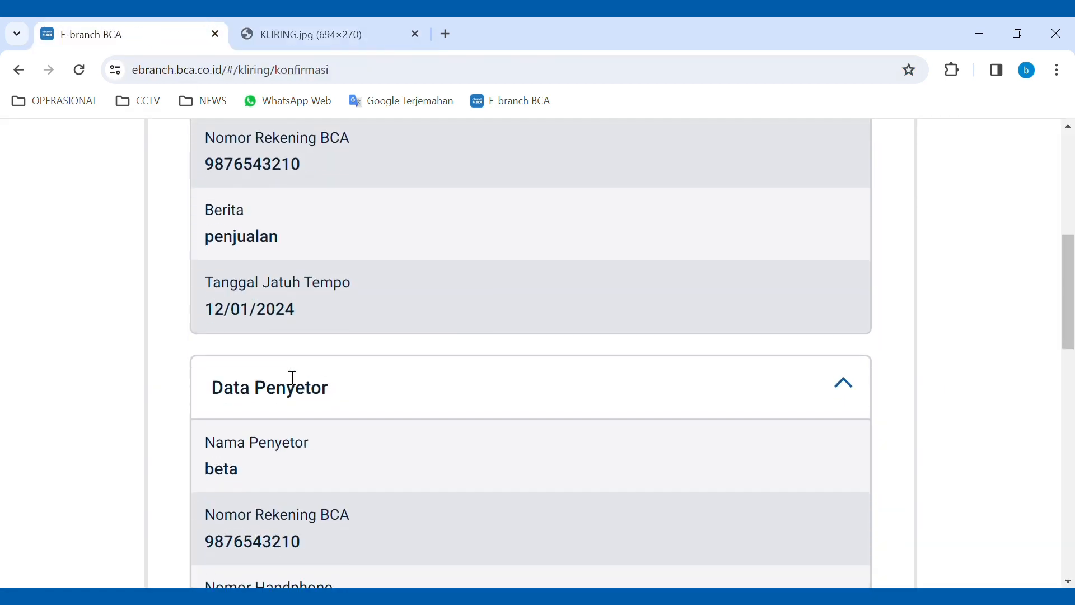
scroll(301, 386, "down", 2)
scroll(269, 377, "down", 2)
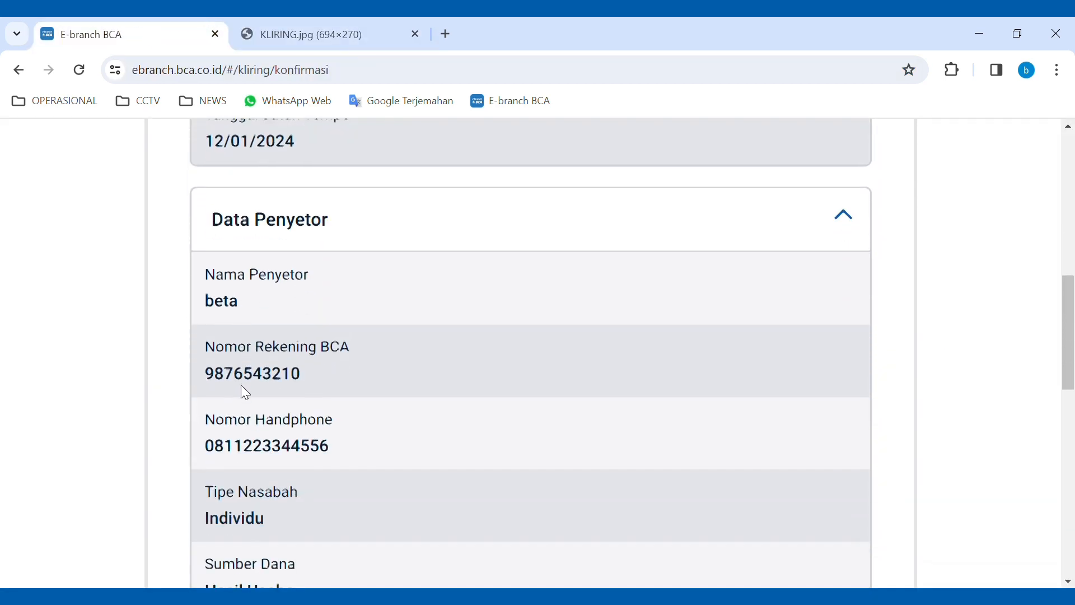
scroll(314, 385, "down", 2)
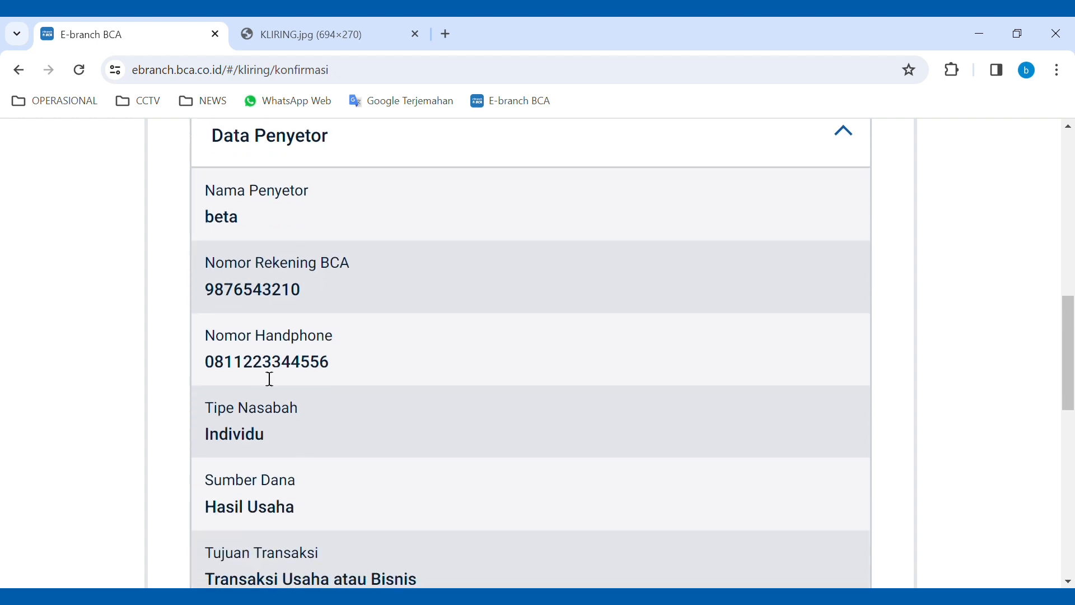
scroll(268, 378, "down", 2)
scroll(285, 435, "down", 2)
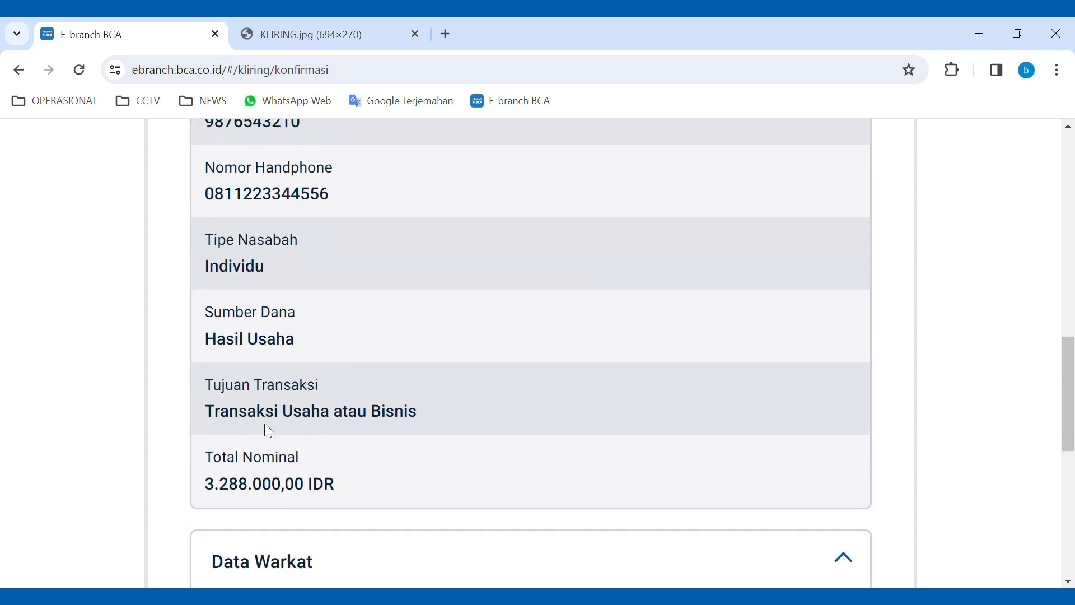
scroll(364, 432, "down", 4)
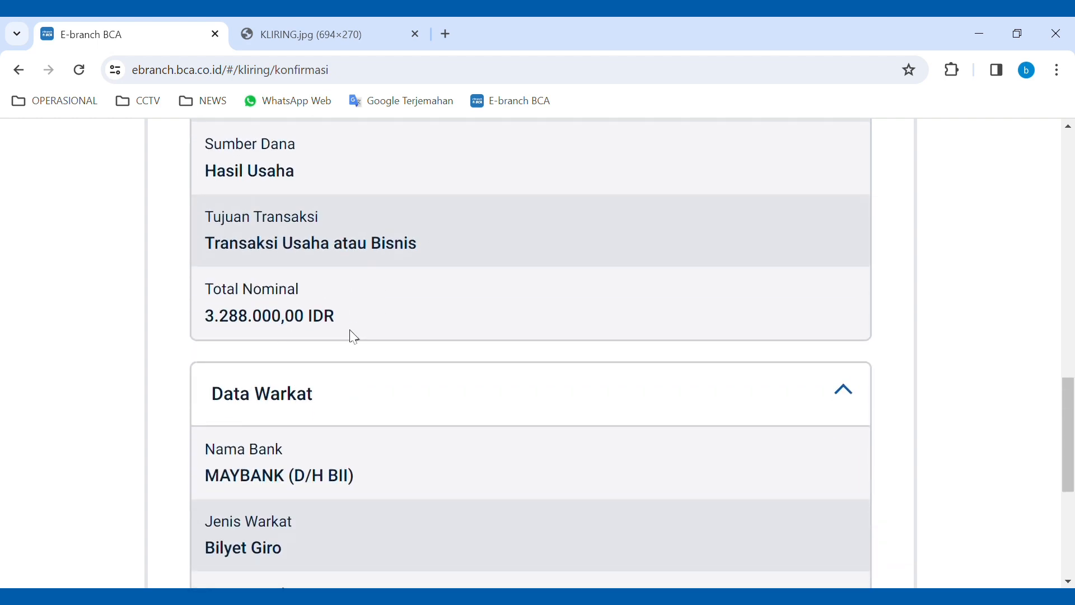
scroll(303, 334, "down", 2)
scroll(338, 379, "down", 2)
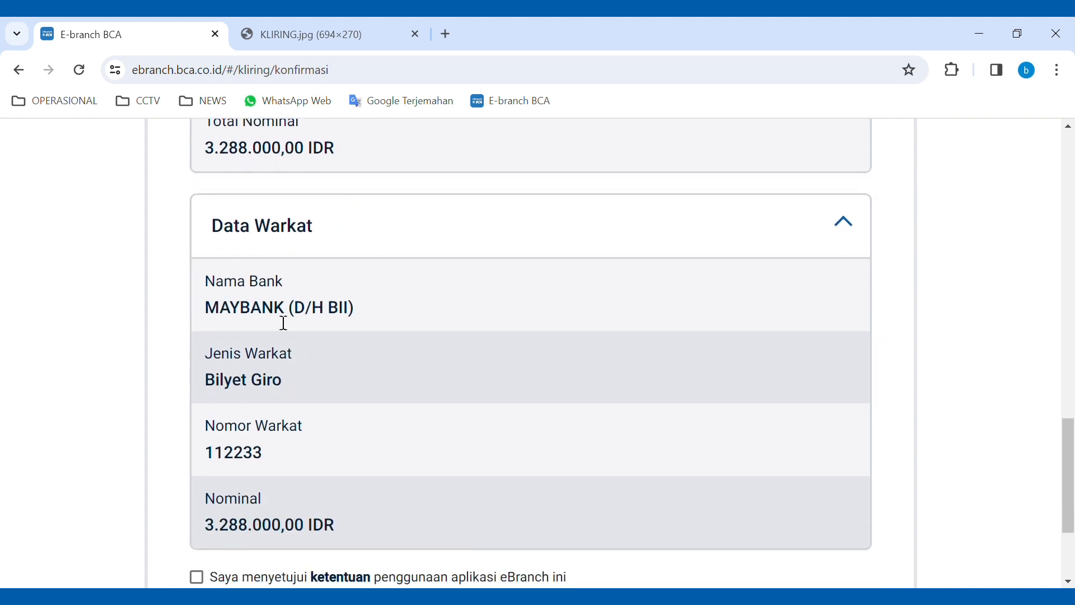
scroll(329, 331, "down", 2)
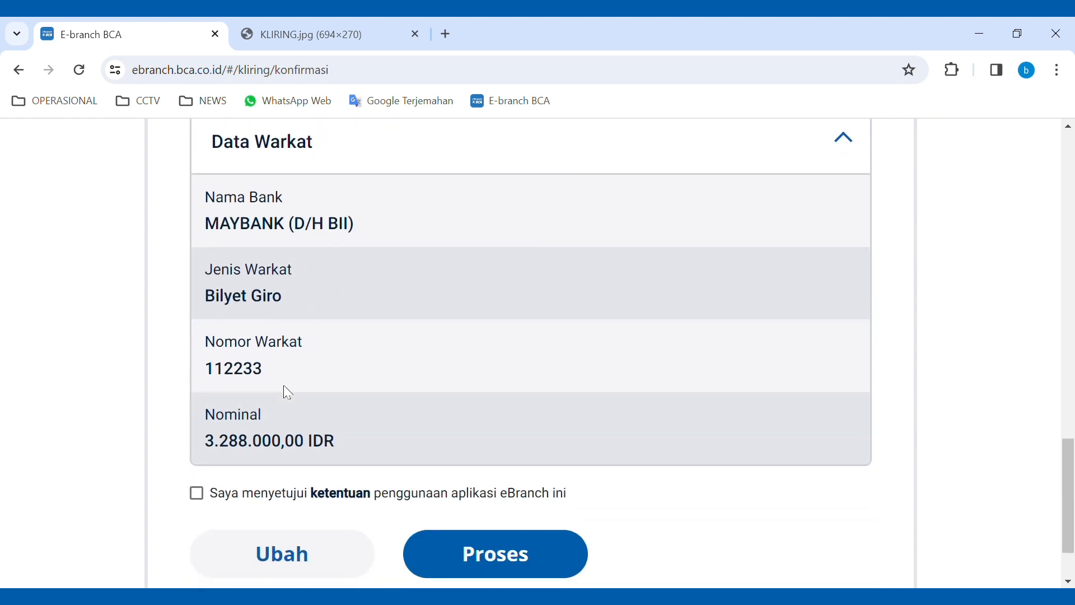
- Read through the eBranch terms of use and close them, leaving the agreement ticked
left_click(356, 495)
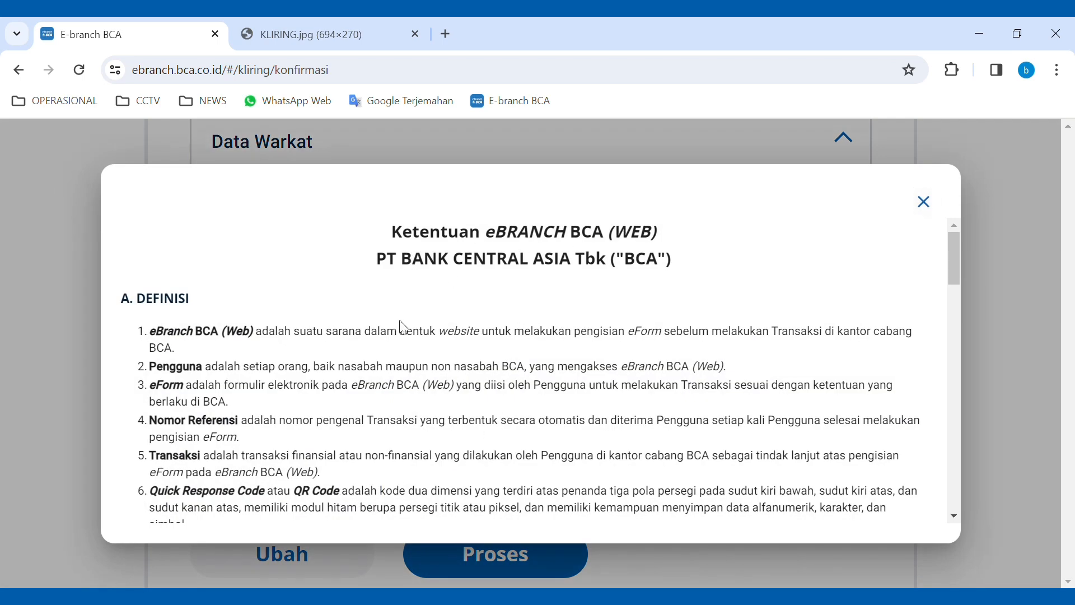
scroll(749, 361, "down", 1)
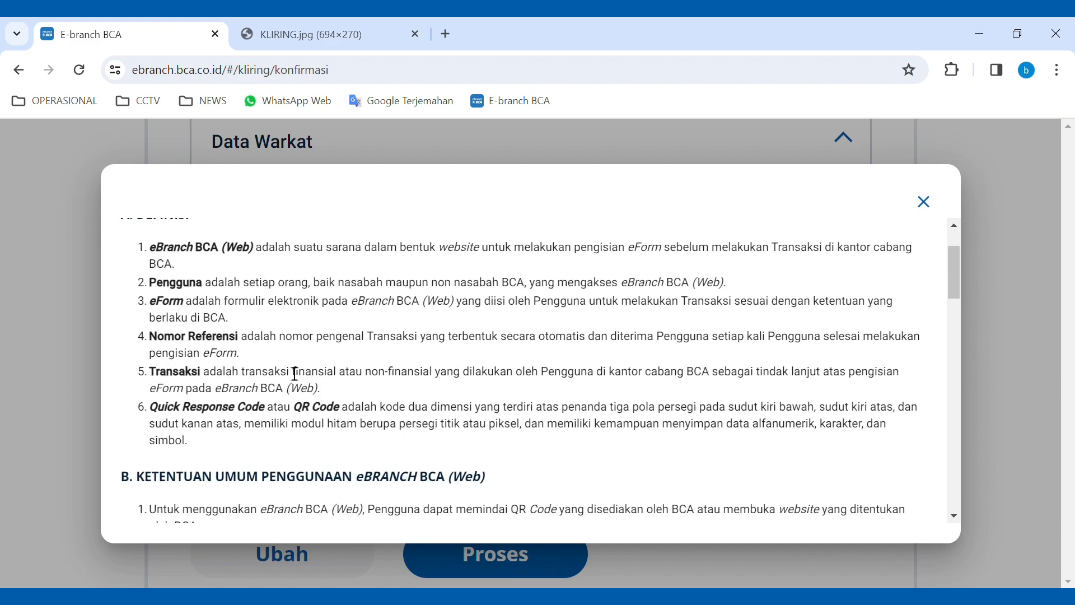
scroll(622, 415, "down", 1)
scroll(414, 418, "down", 2)
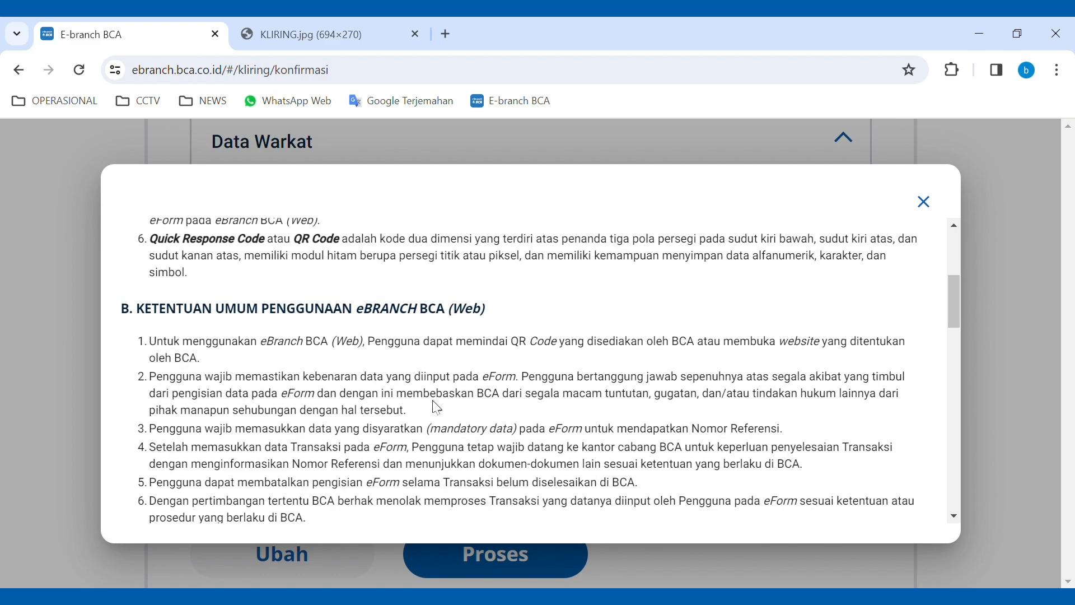
scroll(449, 422, "down", 3)
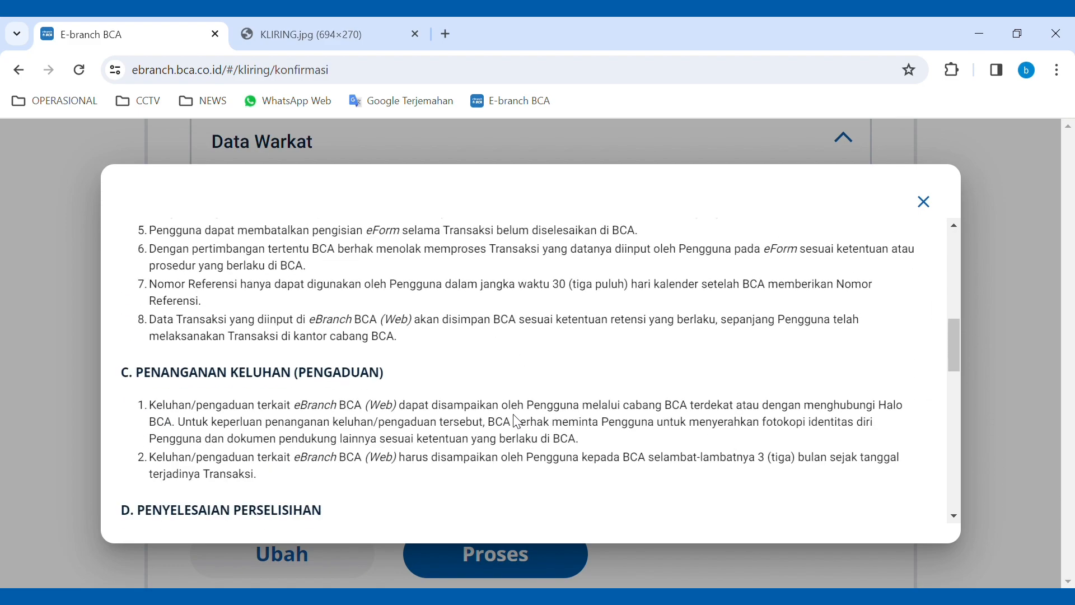
scroll(512, 391, "down", 6)
scroll(520, 395, "down", 5)
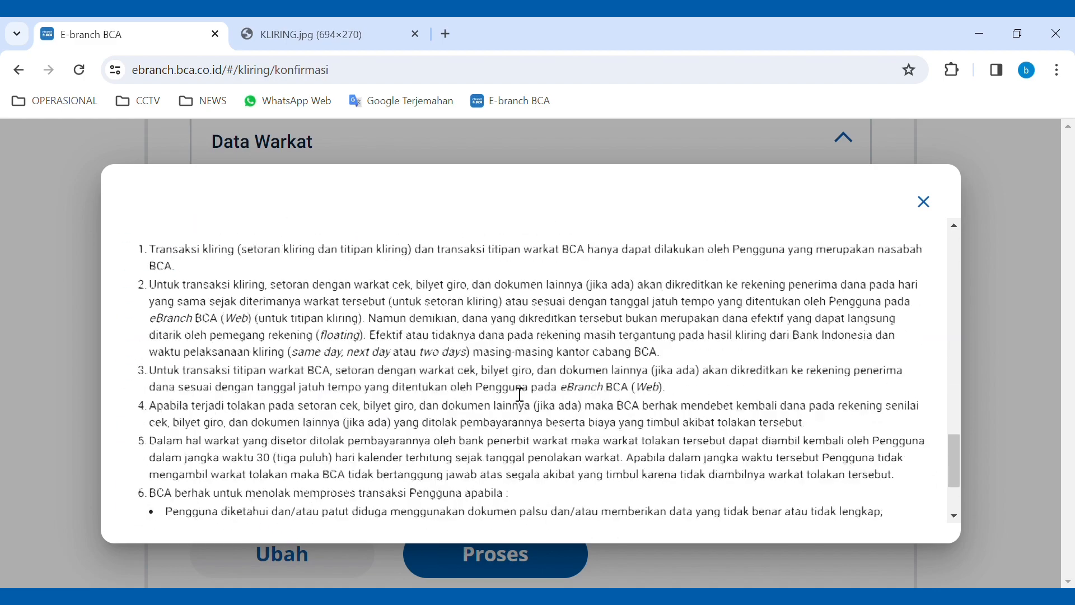
scroll(520, 395, "down", 1)
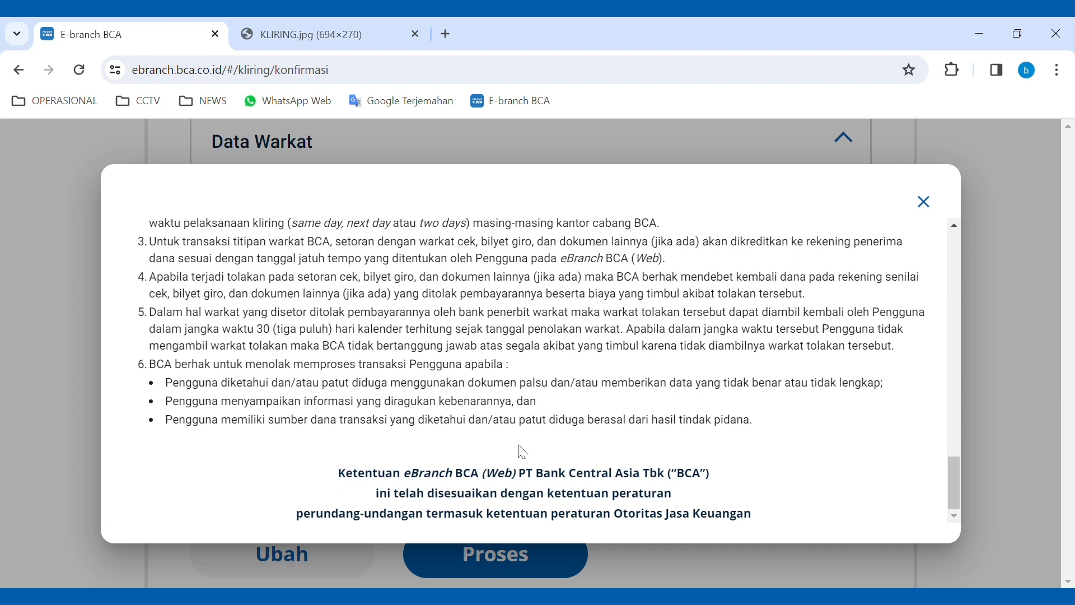
left_click(926, 201)
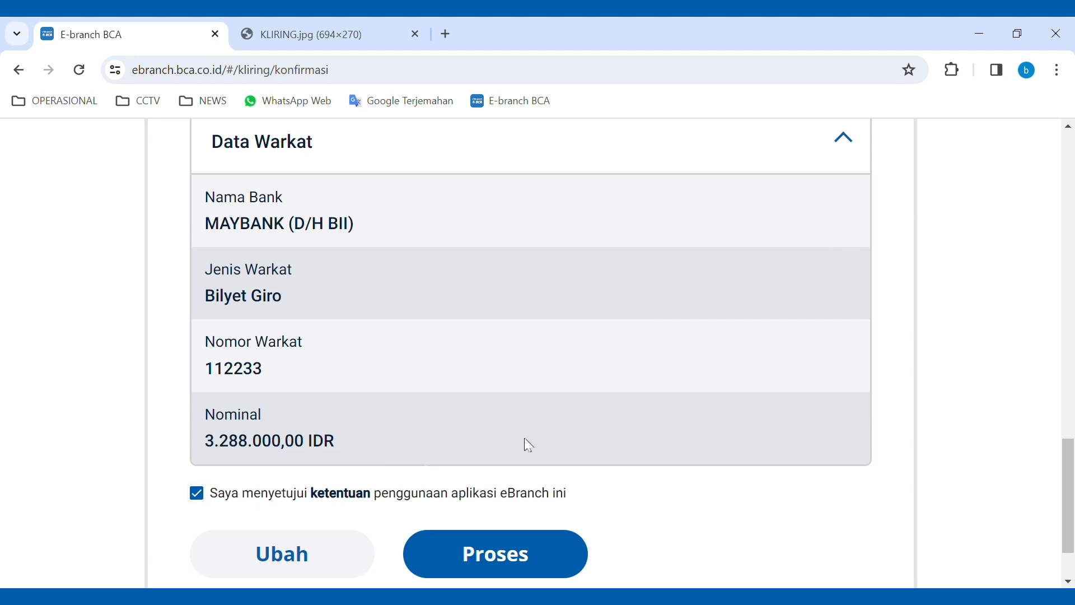
scroll(560, 431, "down", 2)
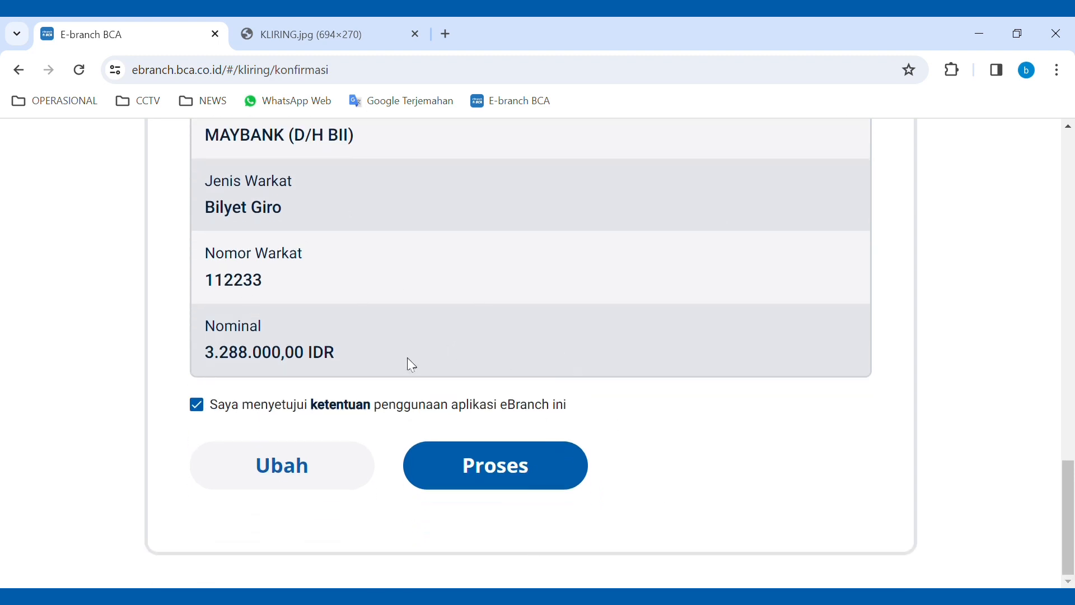
- Submit the Kliring form with Proses, then skip the other teller services with Lewati
left_click(511, 473)
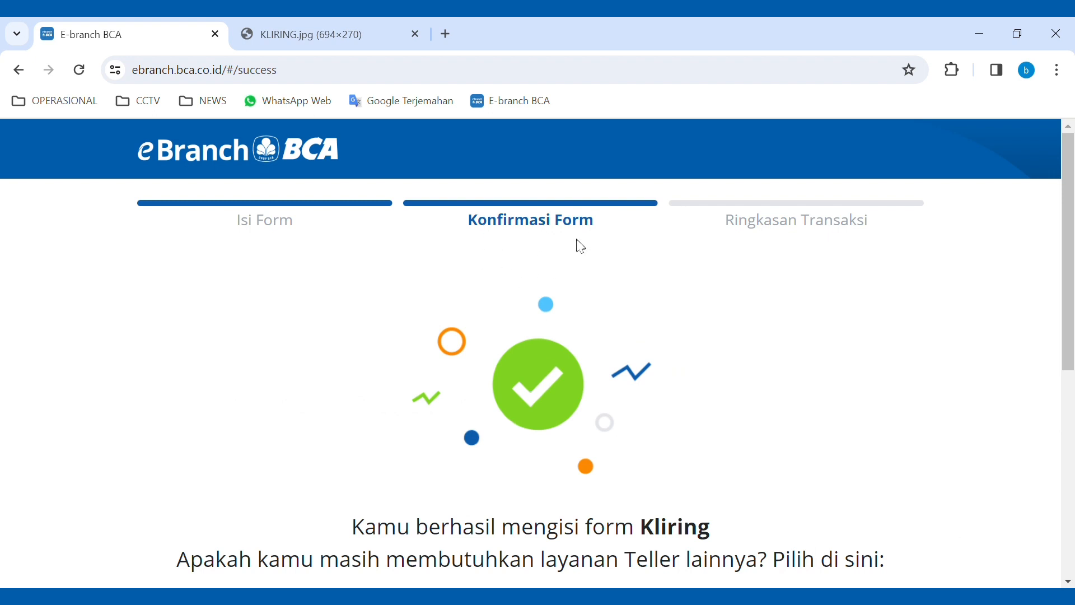
scroll(537, 257, "down", 2)
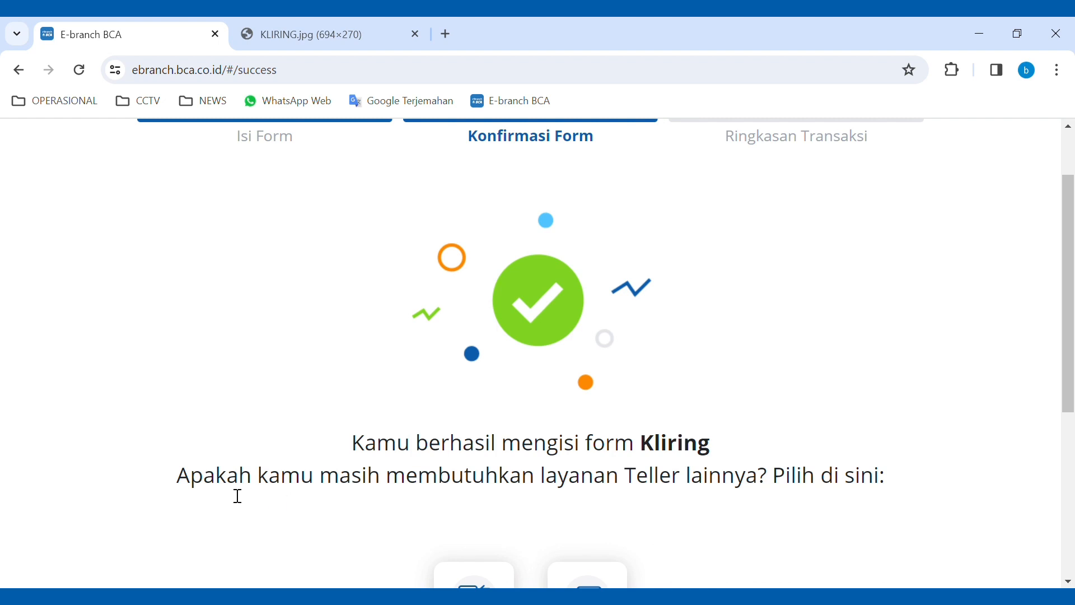
scroll(441, 395, "down", 2)
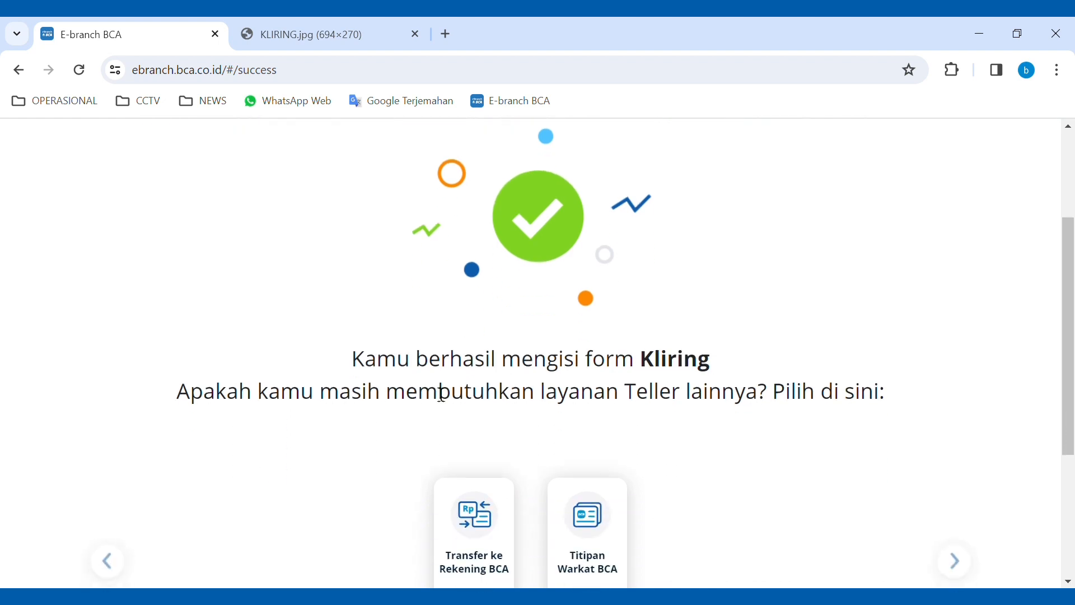
scroll(569, 339, "down", 2)
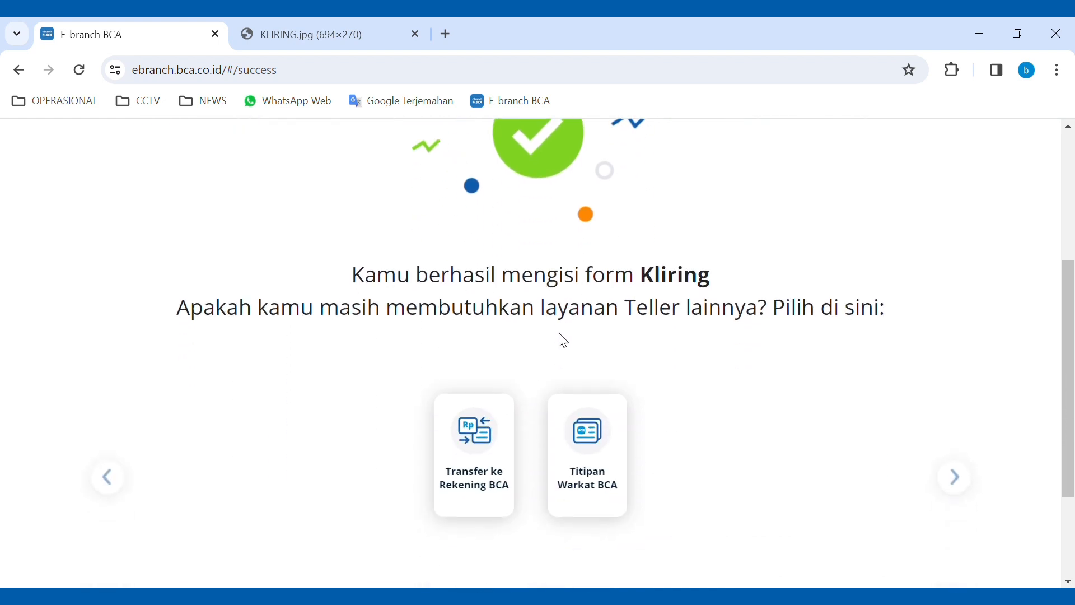
scroll(510, 285, "down", 4)
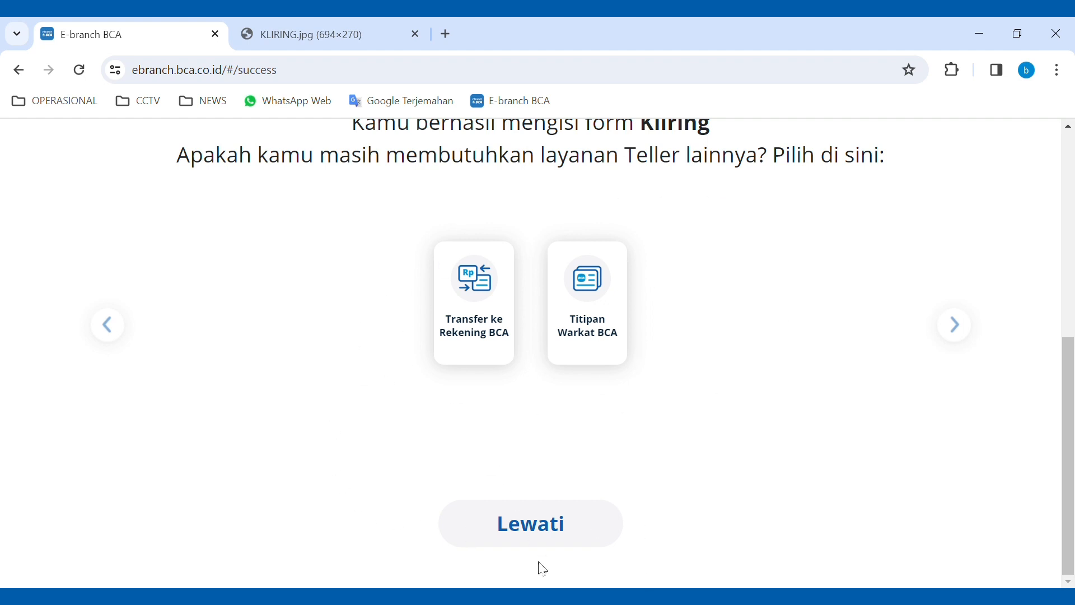
left_click(551, 532)
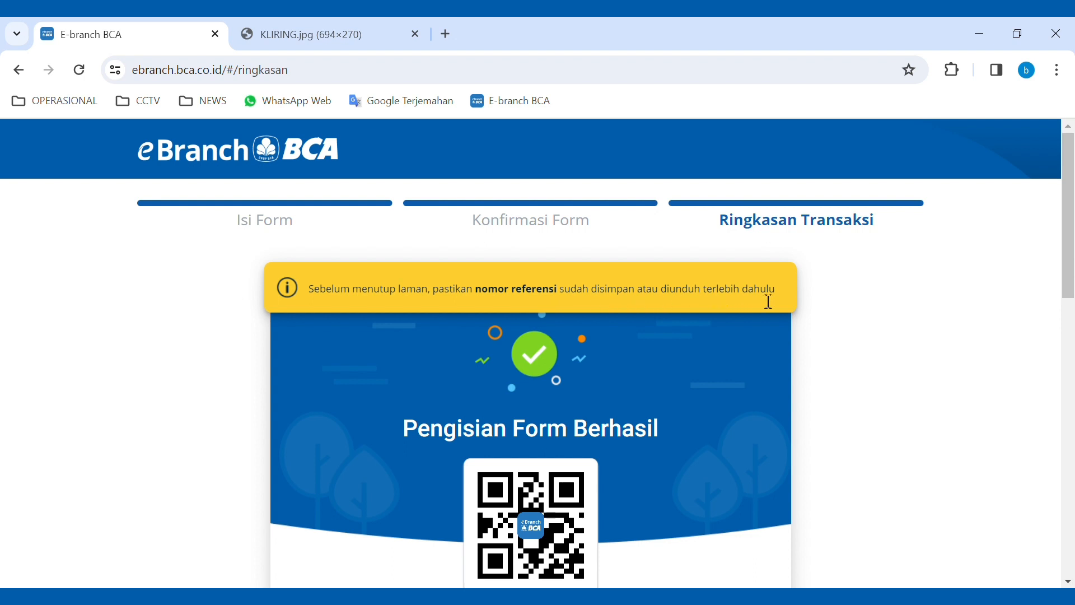
- Expand the Kliring card for 3.288.000,00 IDR in the Ringkasan Transaksi summary
scroll(787, 297, "down", 1)
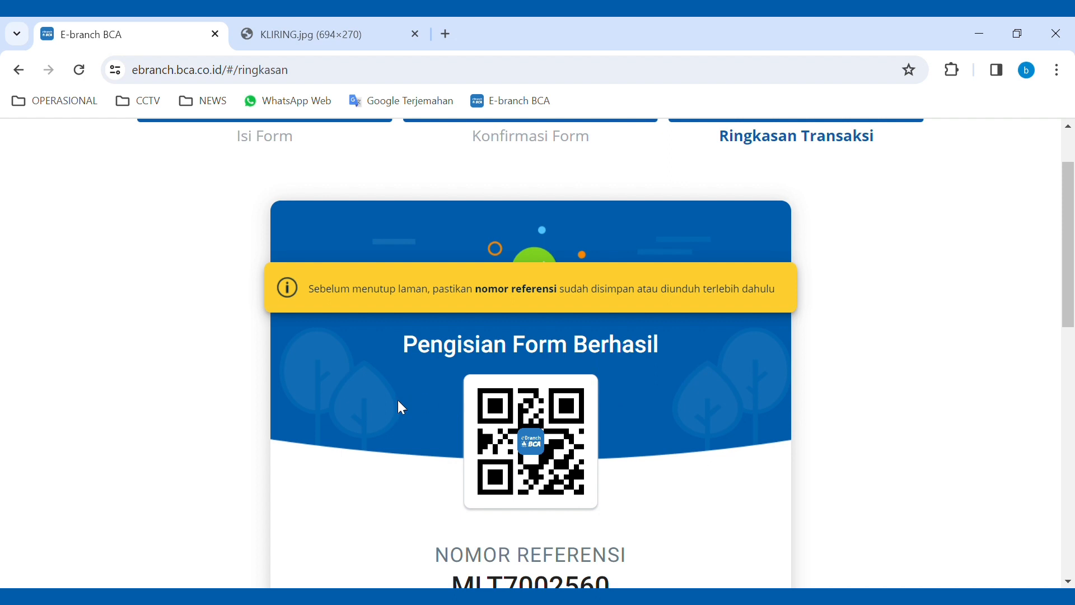
scroll(400, 408, "down", 1)
scroll(401, 409, "up", 1)
scroll(438, 420, "down", 1)
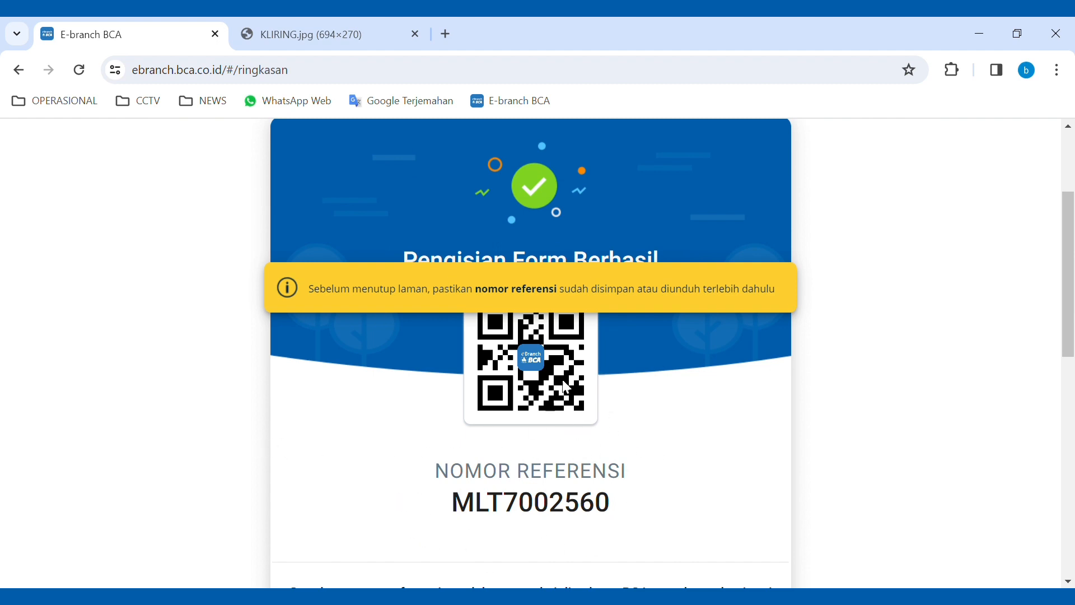
scroll(398, 439, "down", 1)
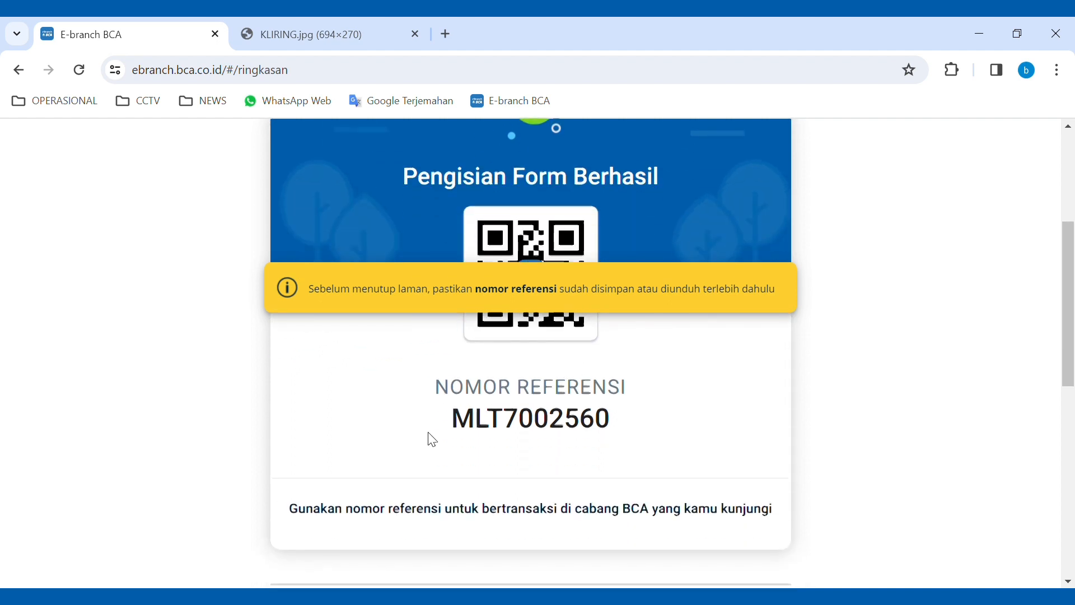
scroll(430, 439, "down", 2)
scroll(429, 432, "down", 1)
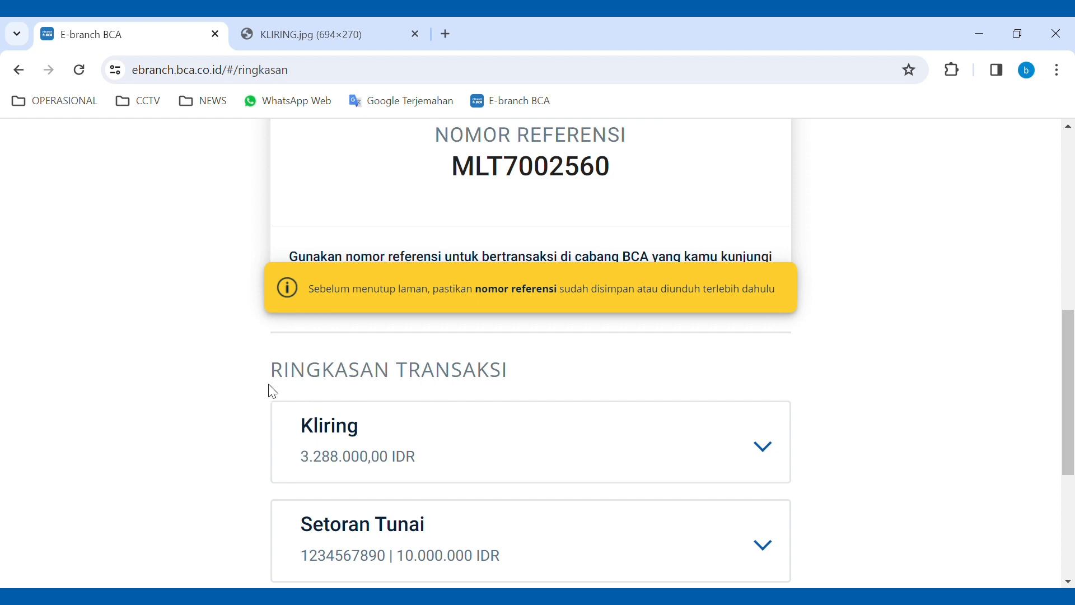
scroll(490, 385, "down", 1)
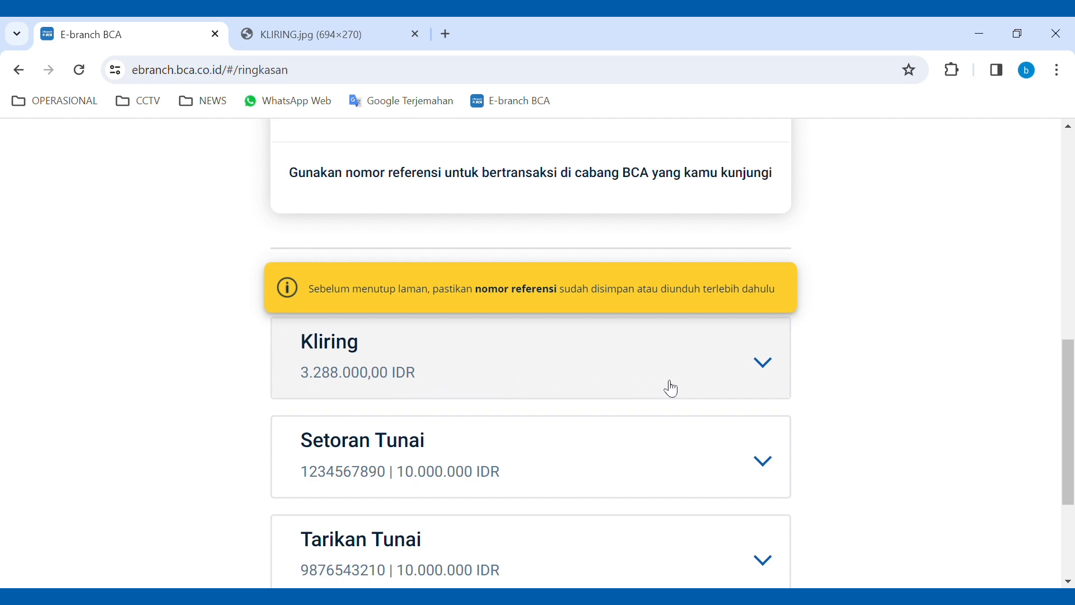
left_click(765, 363)
- Expand the Setoran Tunai and Tarikan Tunai cards, each for 10.000.000 IDR
scroll(582, 402, "down", 1)
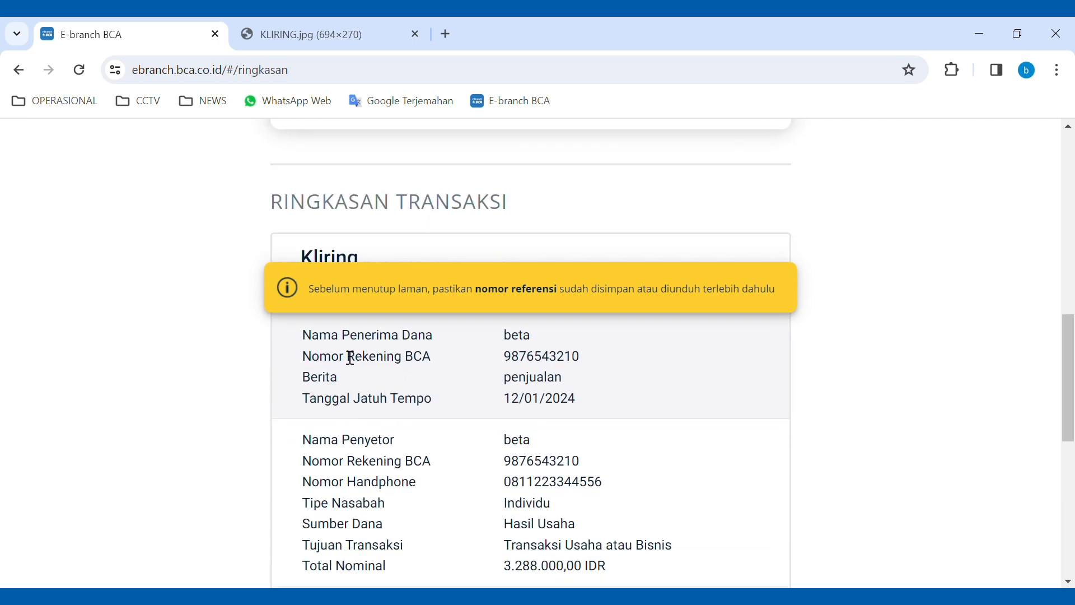
scroll(360, 422, "down", 3)
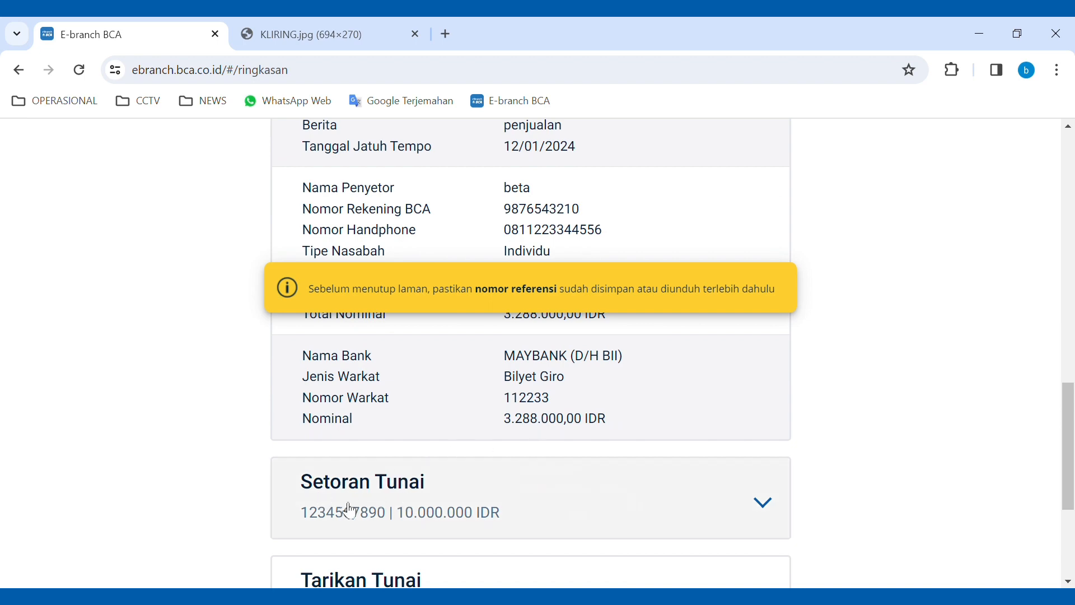
left_click(776, 507)
scroll(720, 480, "down", 2)
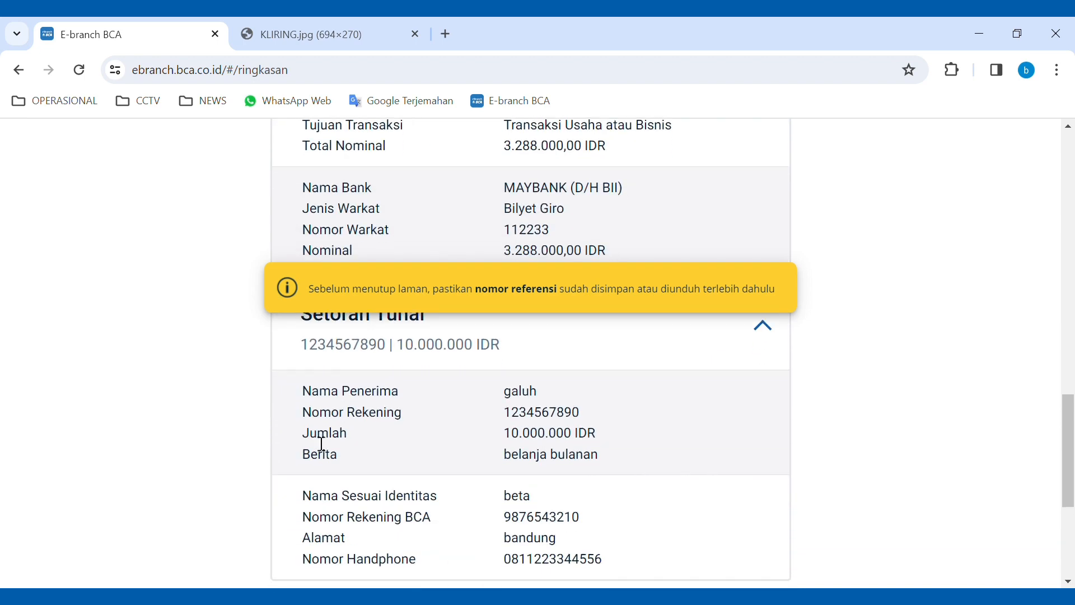
scroll(455, 396, "down", 1)
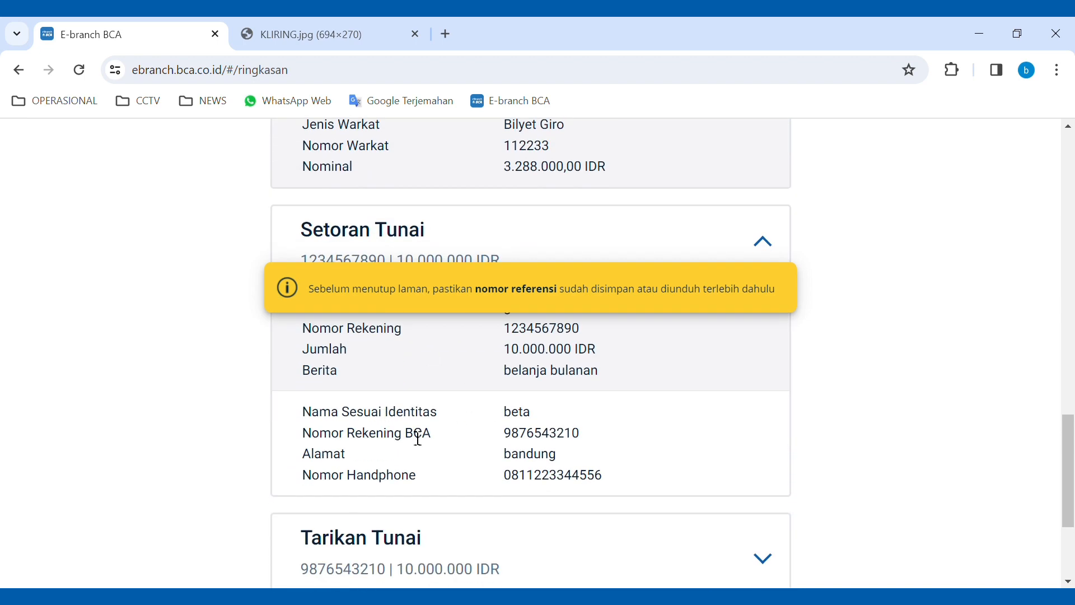
scroll(554, 457, "down", 1)
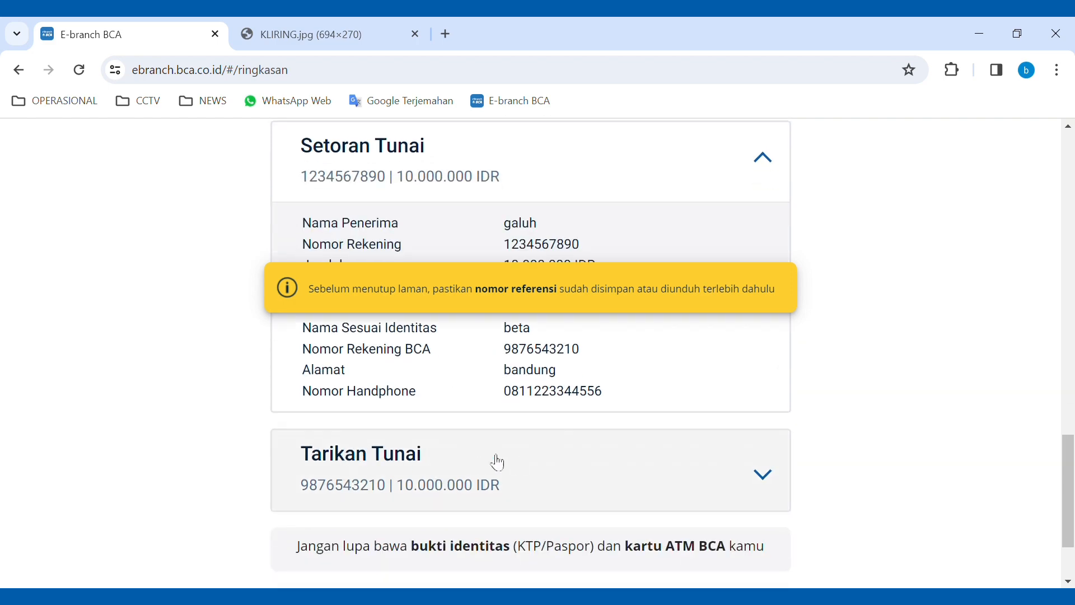
left_click(772, 487)
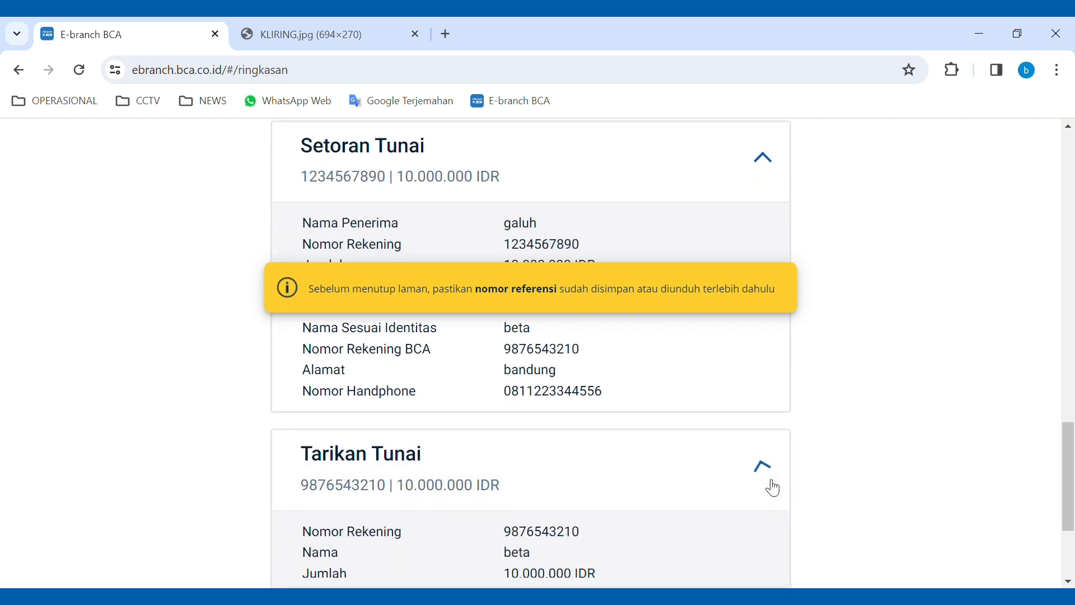
scroll(648, 468, "down", 1)
scroll(502, 420, "down", 2)
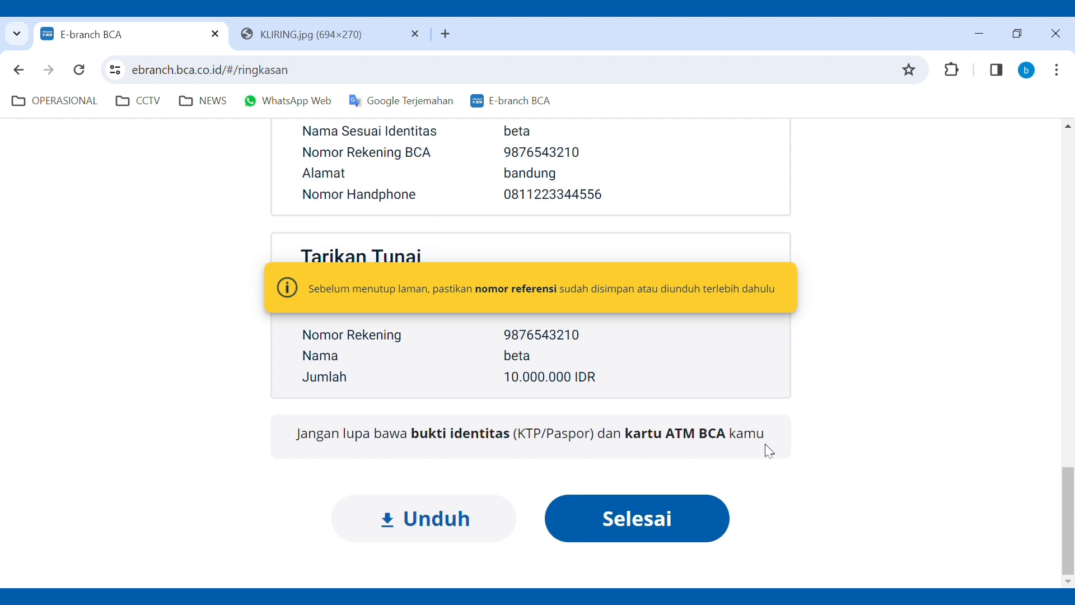
- Download the Ringkasan Transaksi PDF, review both pages, then return to the eBranch BCA tab
left_click(429, 532)
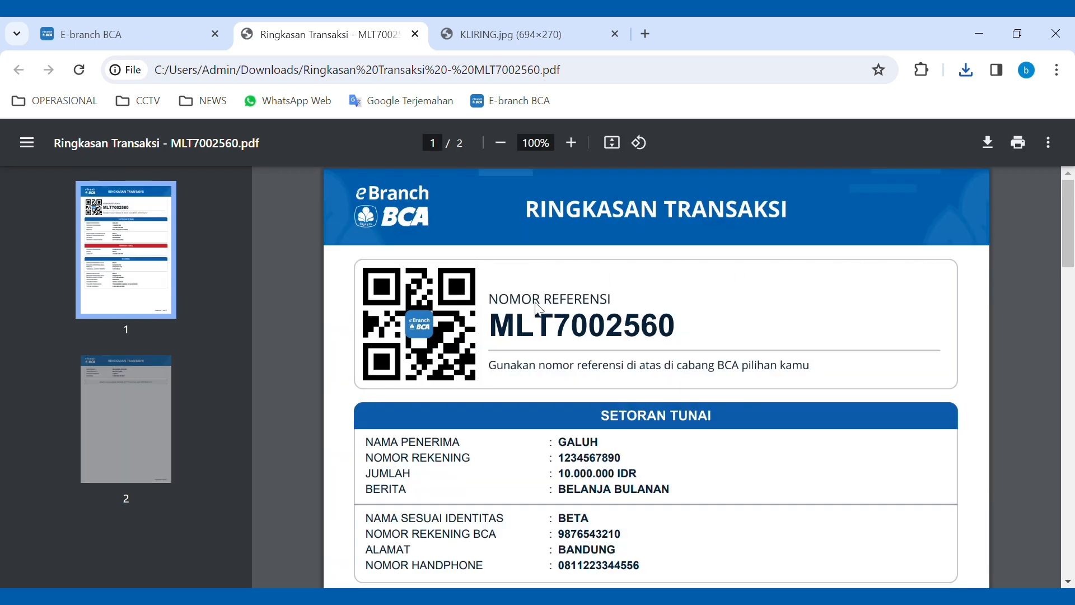
scroll(537, 304, "down", 2)
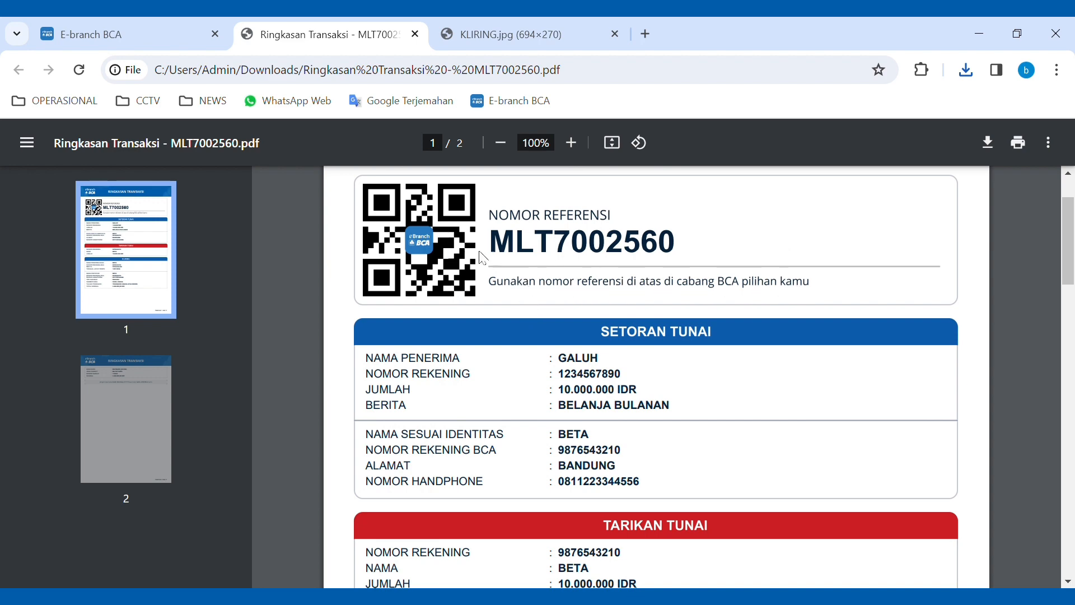
scroll(799, 297, "down", 2)
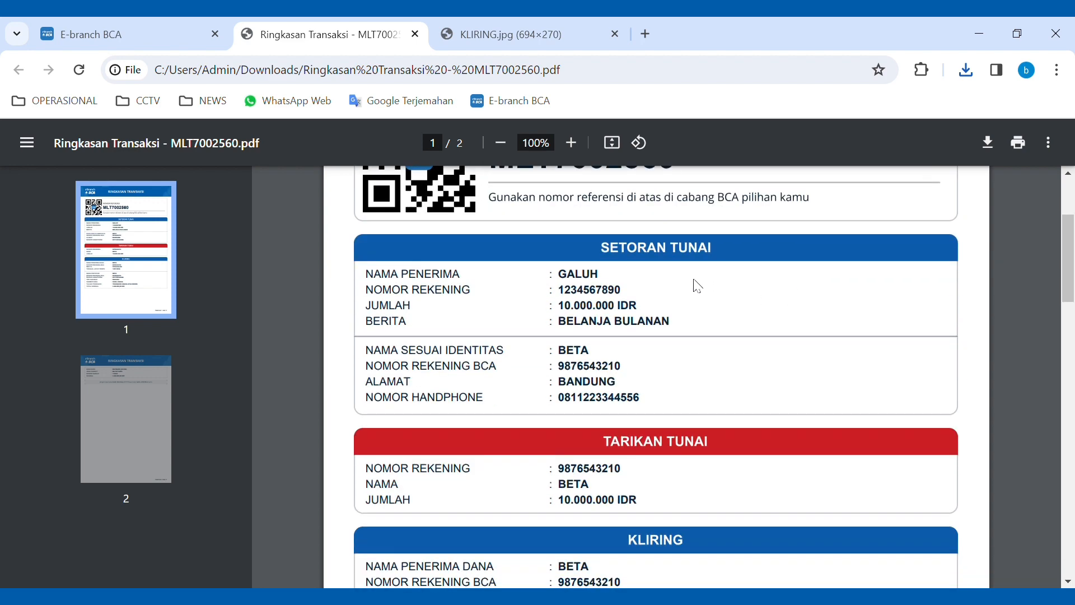
scroll(732, 283, "down", 2)
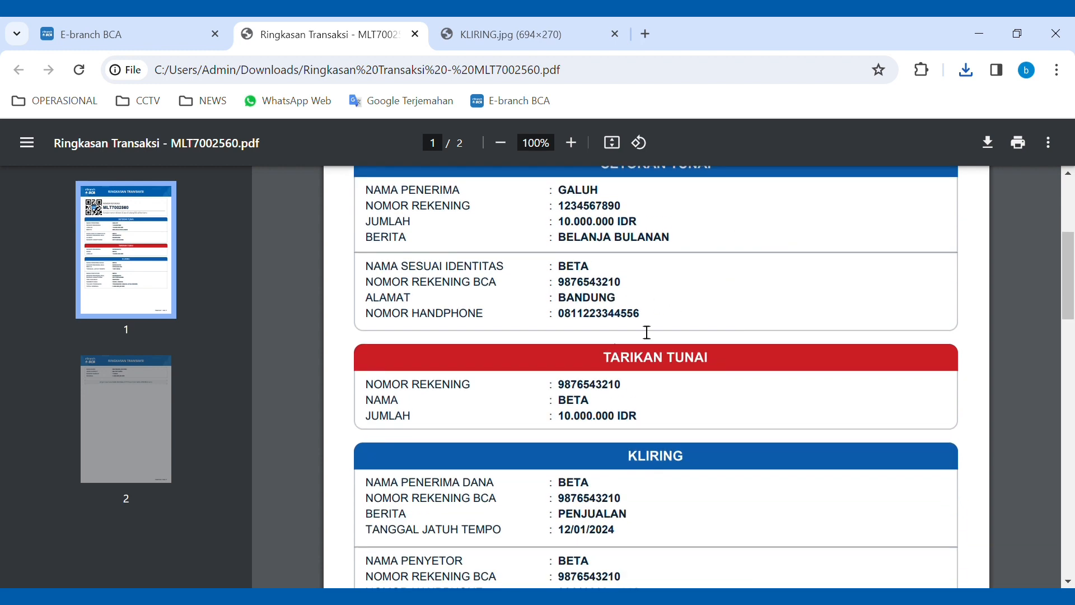
scroll(660, 351, "down", 2)
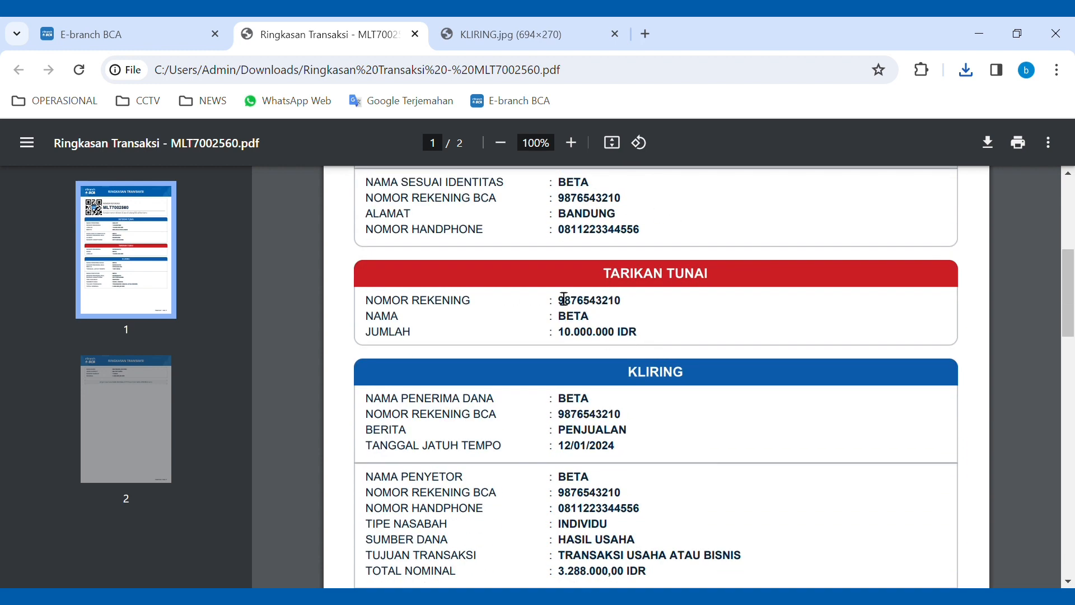
scroll(572, 302, "down", 4)
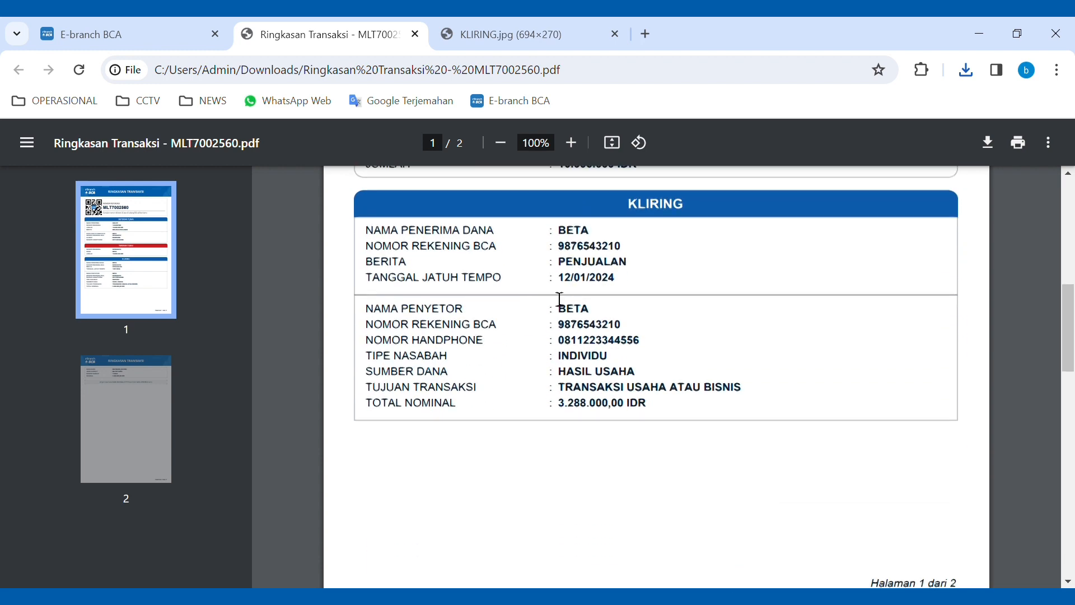
scroll(594, 319, "down", 4)
scroll(620, 317, "down", 6)
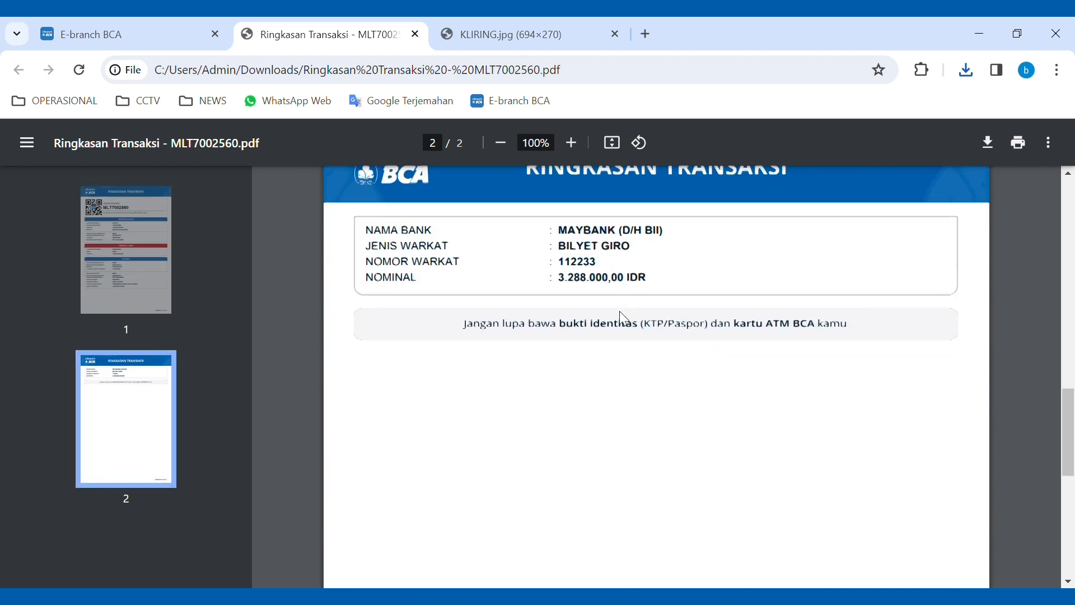
scroll(619, 317, "down", 5)
scroll(616, 320, "up", 15)
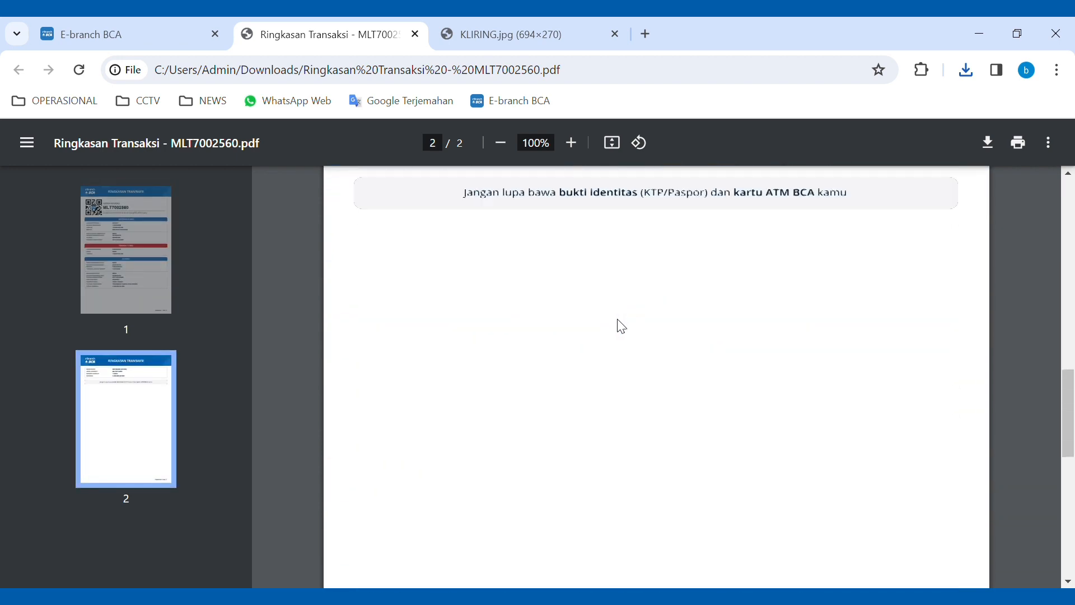
scroll(620, 322, "up", 6)
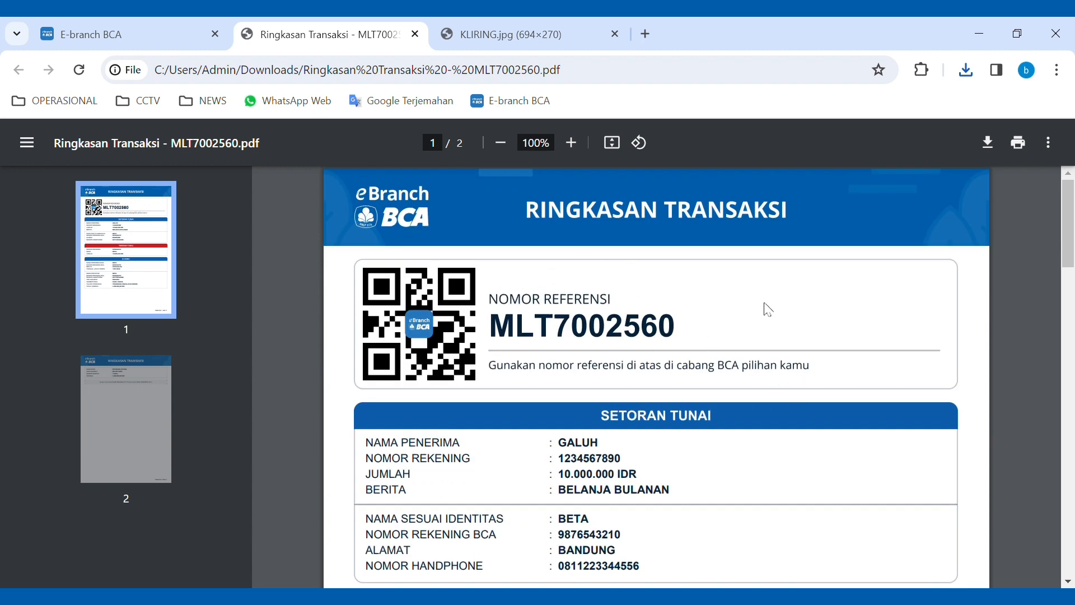
left_click(117, 23)
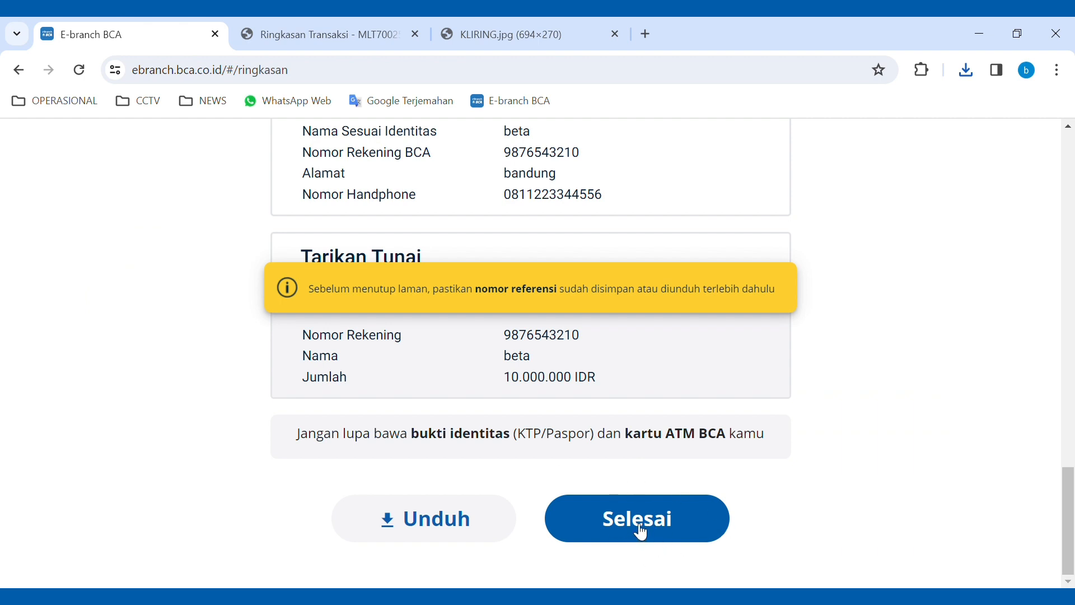
- Confirm Selesai on the Ringkasan Transaksi page to return to the eBranch home page
left_click(642, 533)
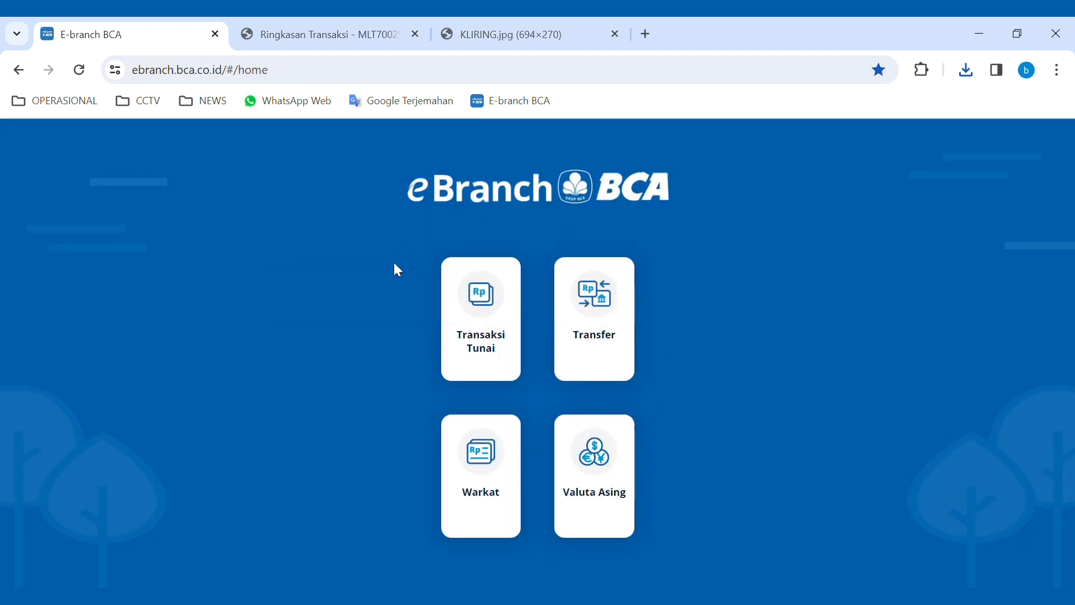